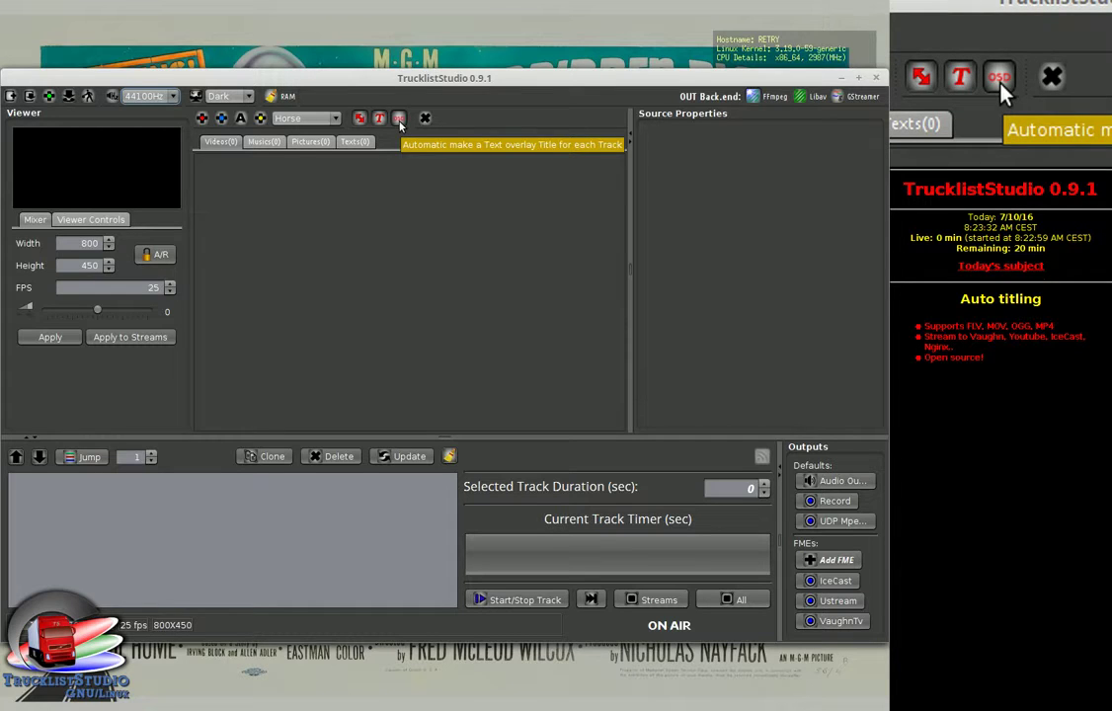
# Step: Toggle the automatic text overlay title for each track repeatedly and leave it switched off
pyautogui.click(399, 119)
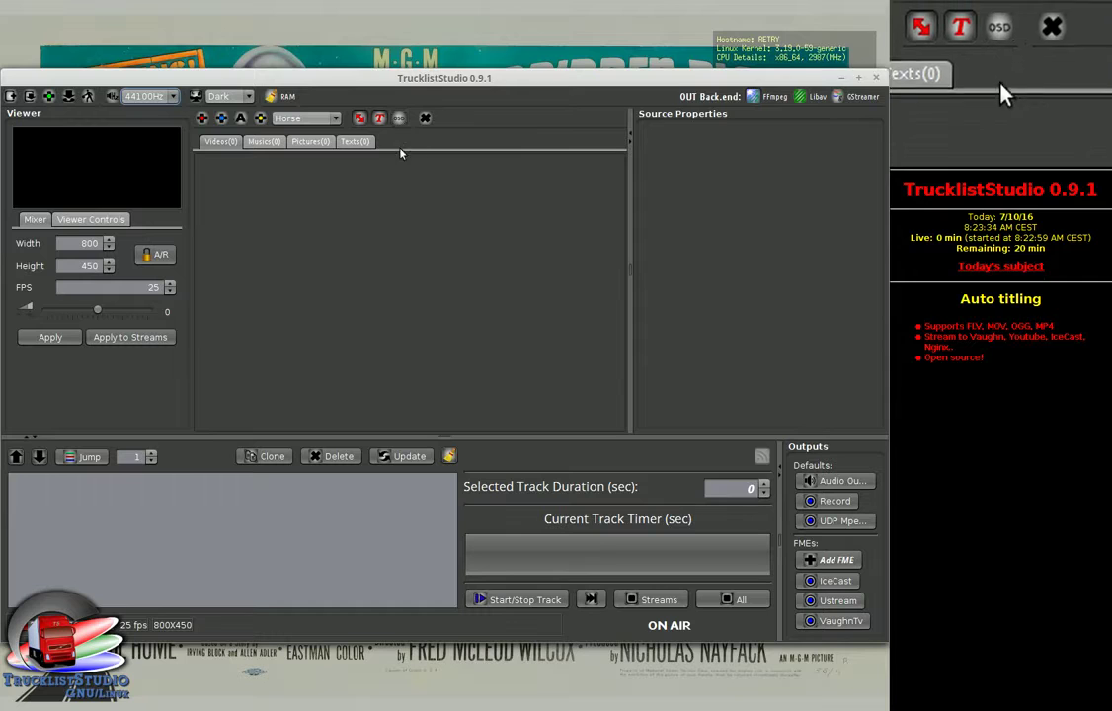
pyautogui.click(399, 119)
pyautogui.click(399, 118)
pyautogui.click(399, 120)
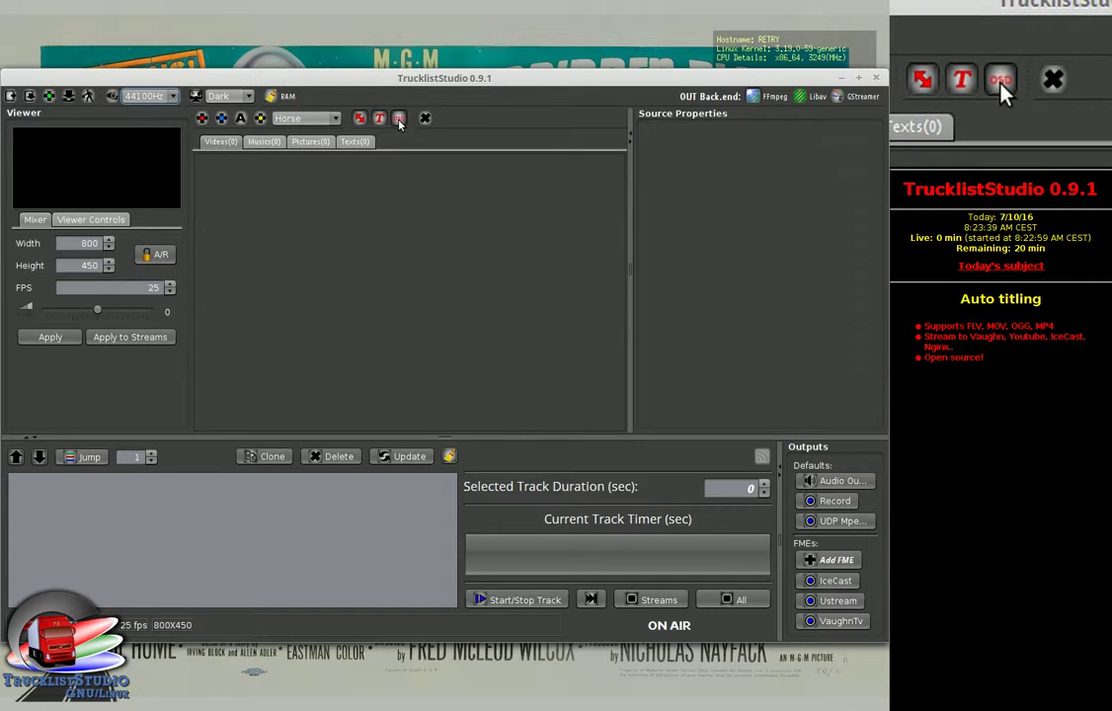
pyautogui.click(399, 120)
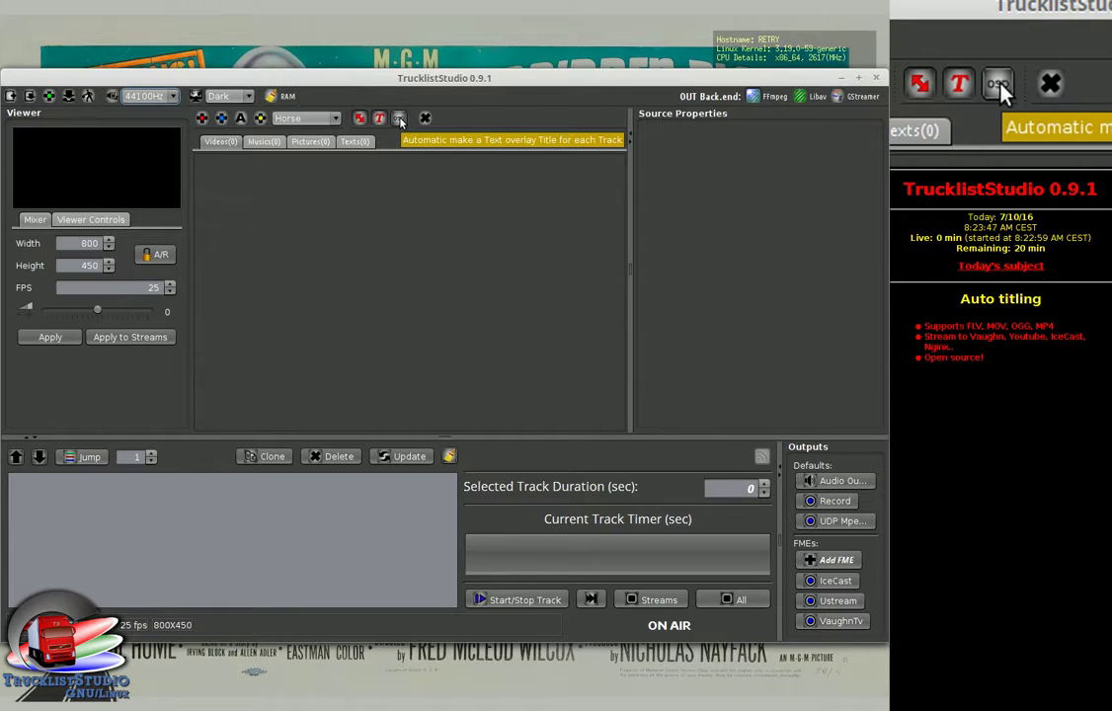
pyautogui.click(400, 120)
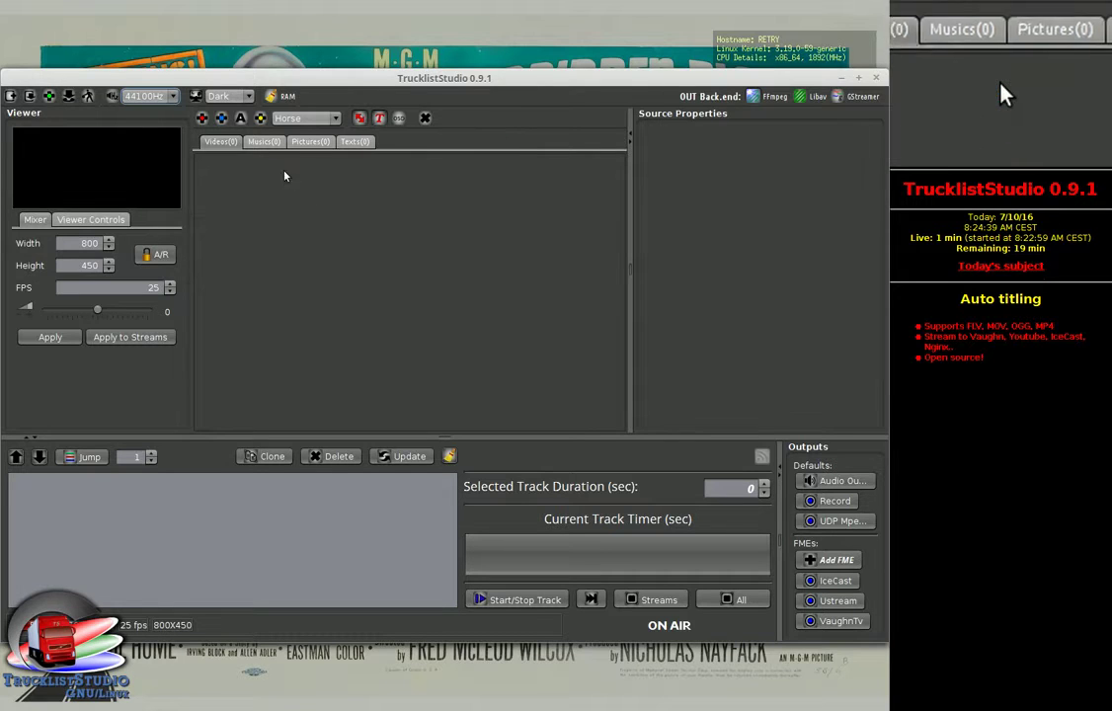
# Step: Import the Samples Video folder as media and look through the imported track list
pyautogui.click(222, 118)
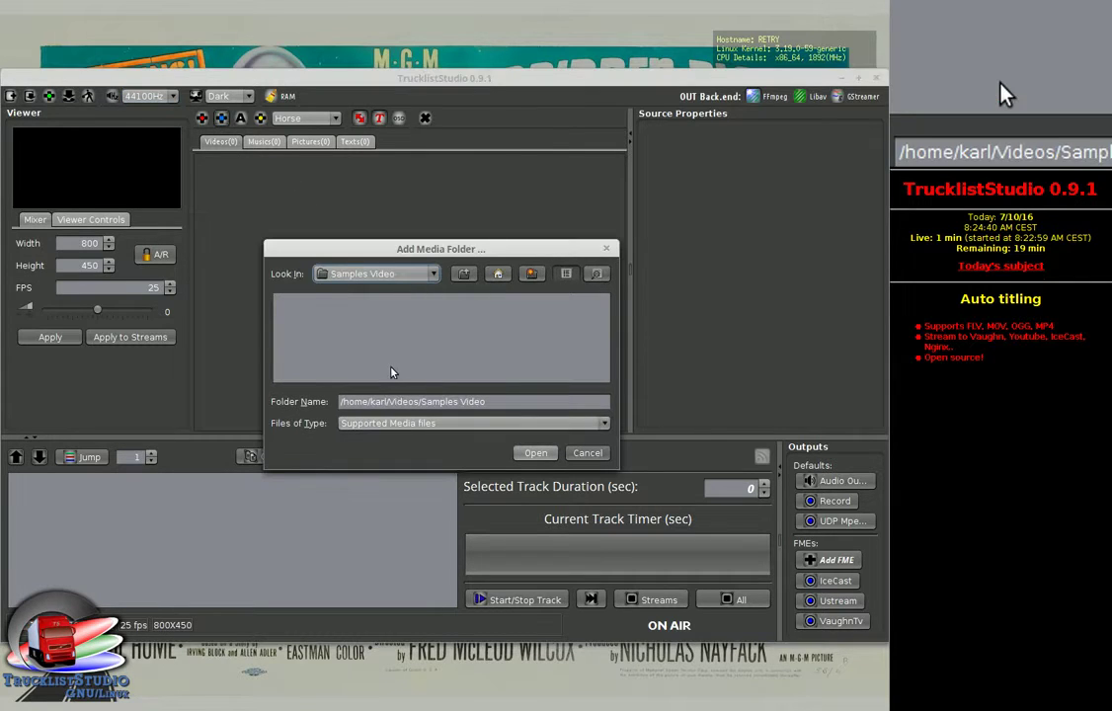
pyautogui.click(536, 454)
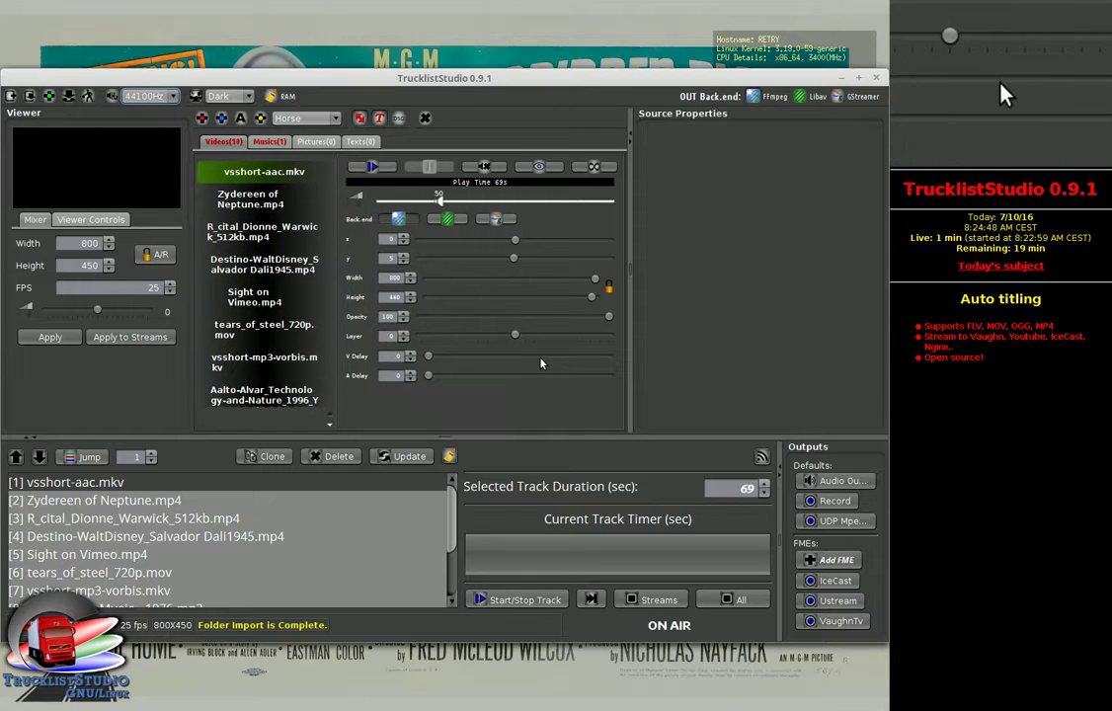
pyautogui.scroll(-2, 455, 516)
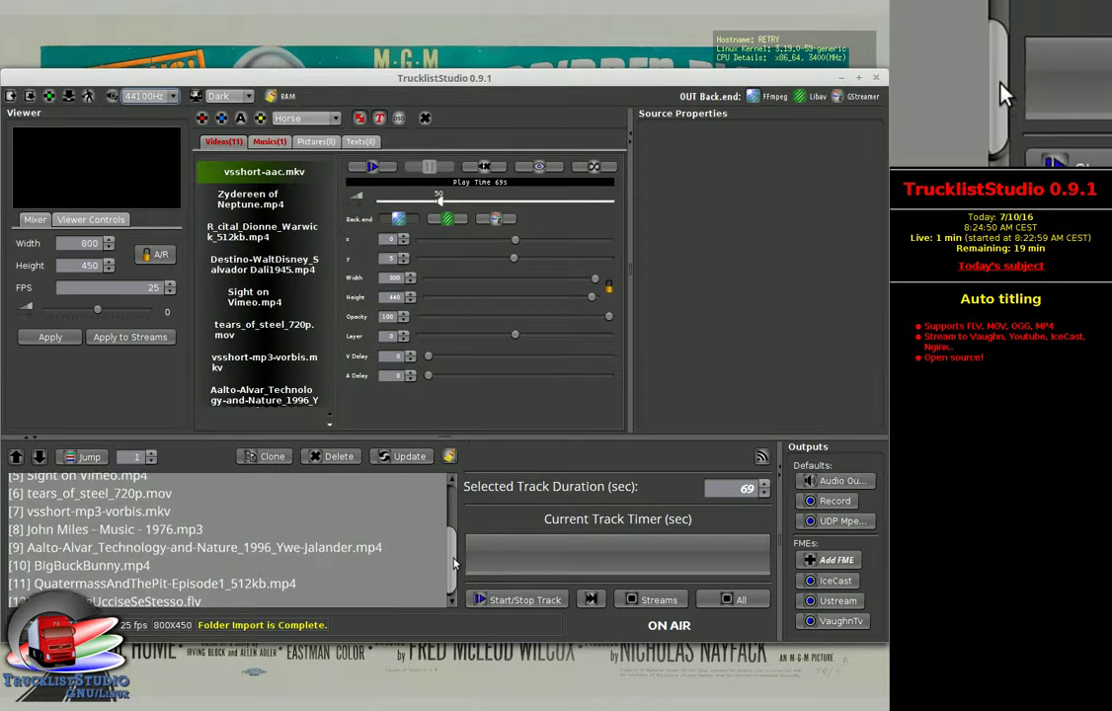
pyautogui.scroll(2, 454, 517)
# Step: Examine the source settings of the imported videos, going through the list from Zydereen of Neptune.mp4 to tears_of_steel_720p.mov
pyautogui.click(276, 203)
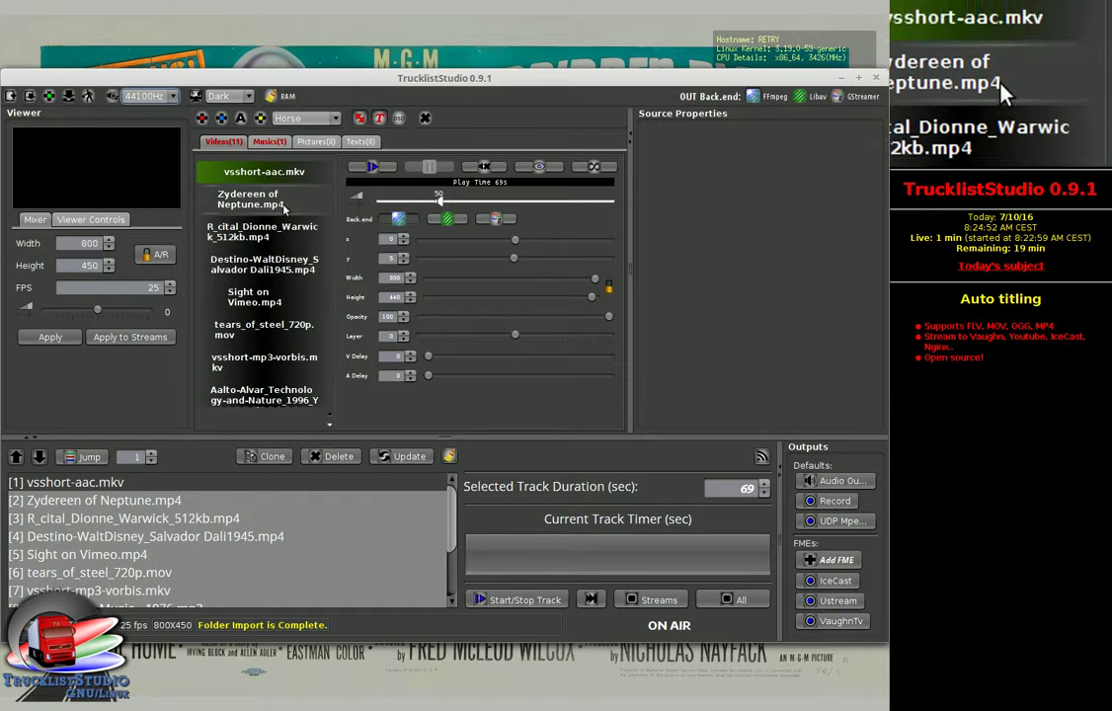
pyautogui.click(272, 232)
pyautogui.click(269, 263)
pyautogui.click(263, 299)
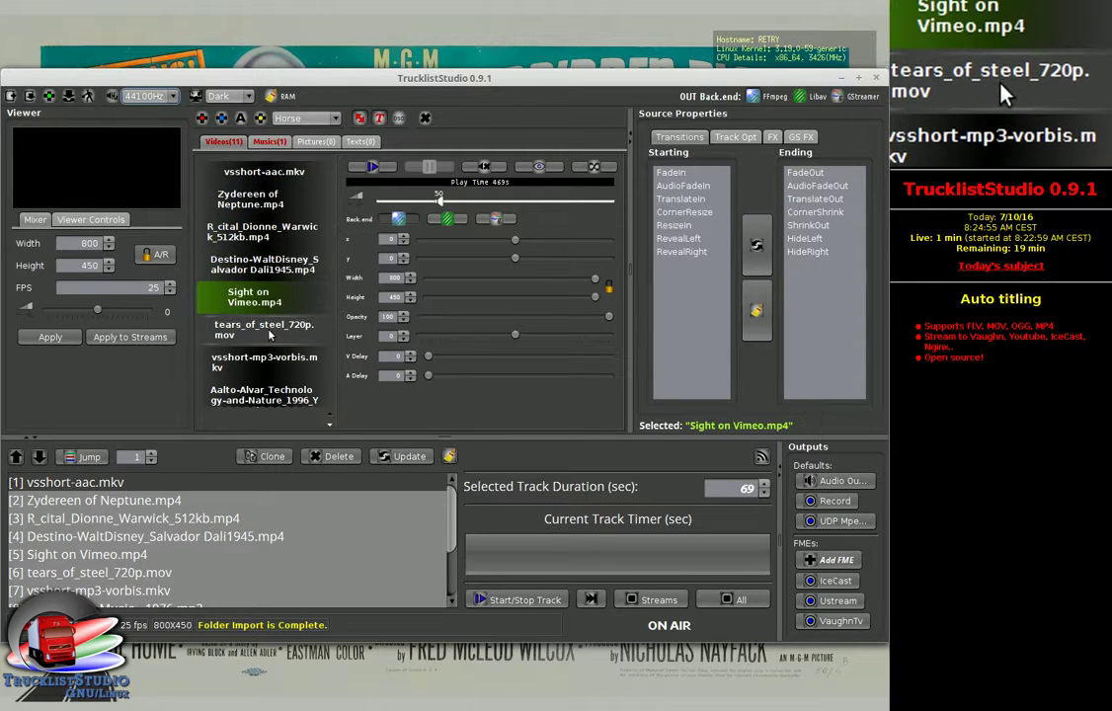
pyautogui.click(262, 329)
pyautogui.click(262, 390)
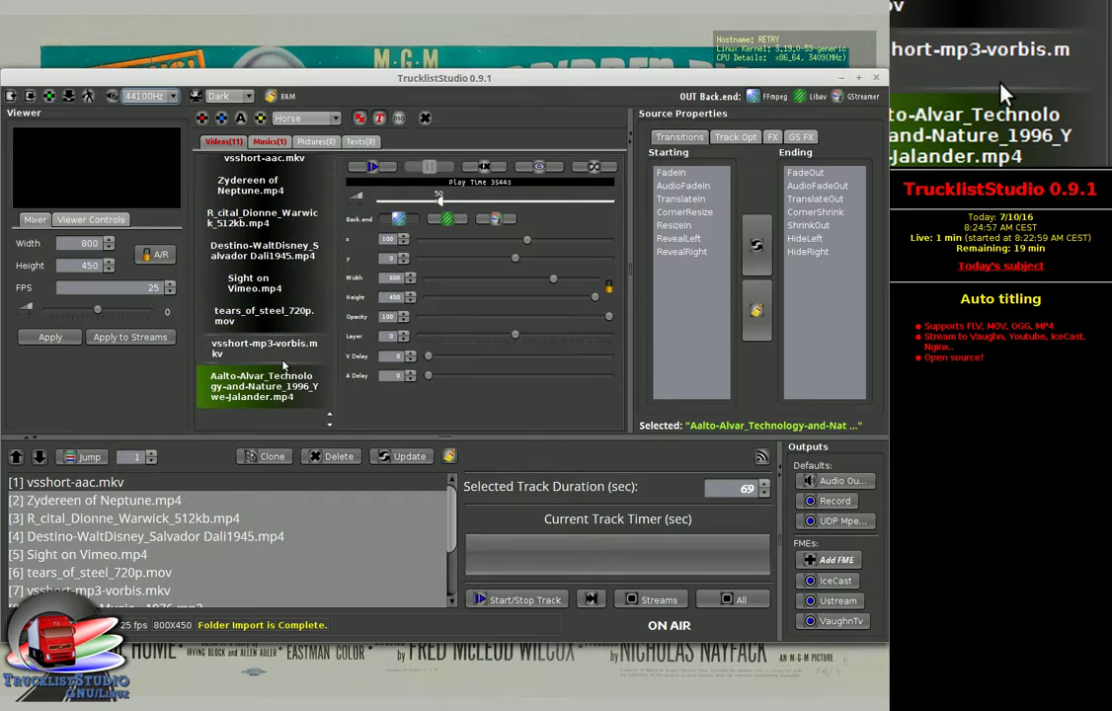
pyautogui.click(271, 348)
pyautogui.click(283, 314)
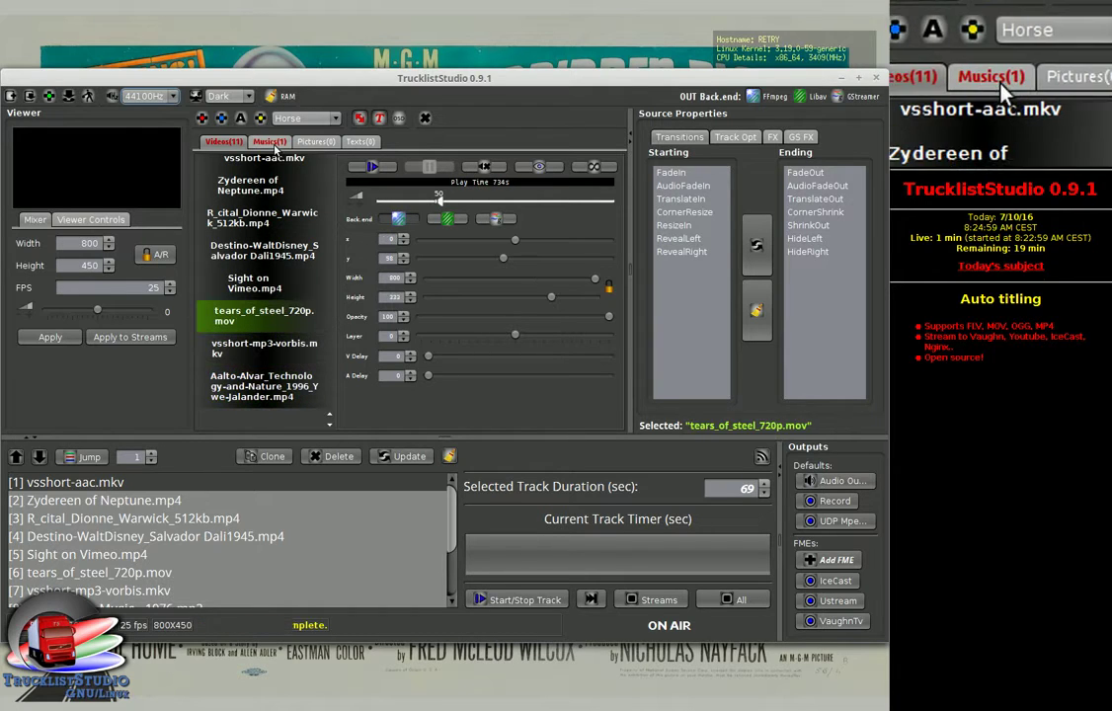
# Step: Check the imported music source and the picture sources, and return to the video sources
pyautogui.click(270, 142)
pyautogui.click(273, 175)
pyautogui.click(318, 144)
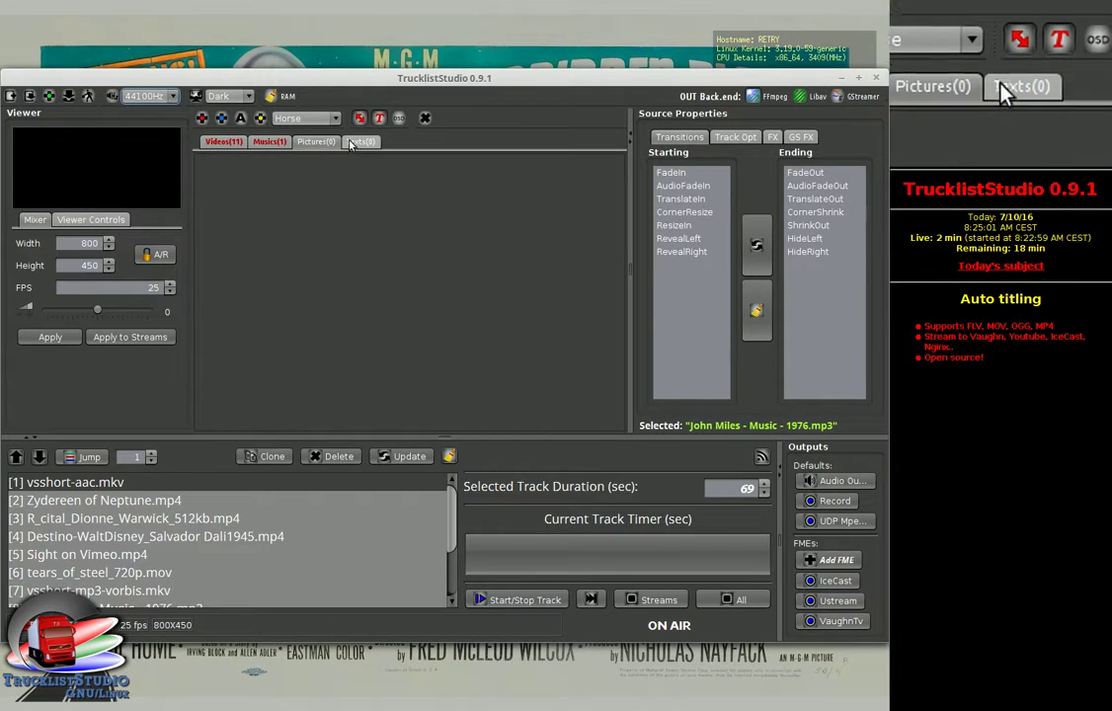
pyautogui.click(213, 144)
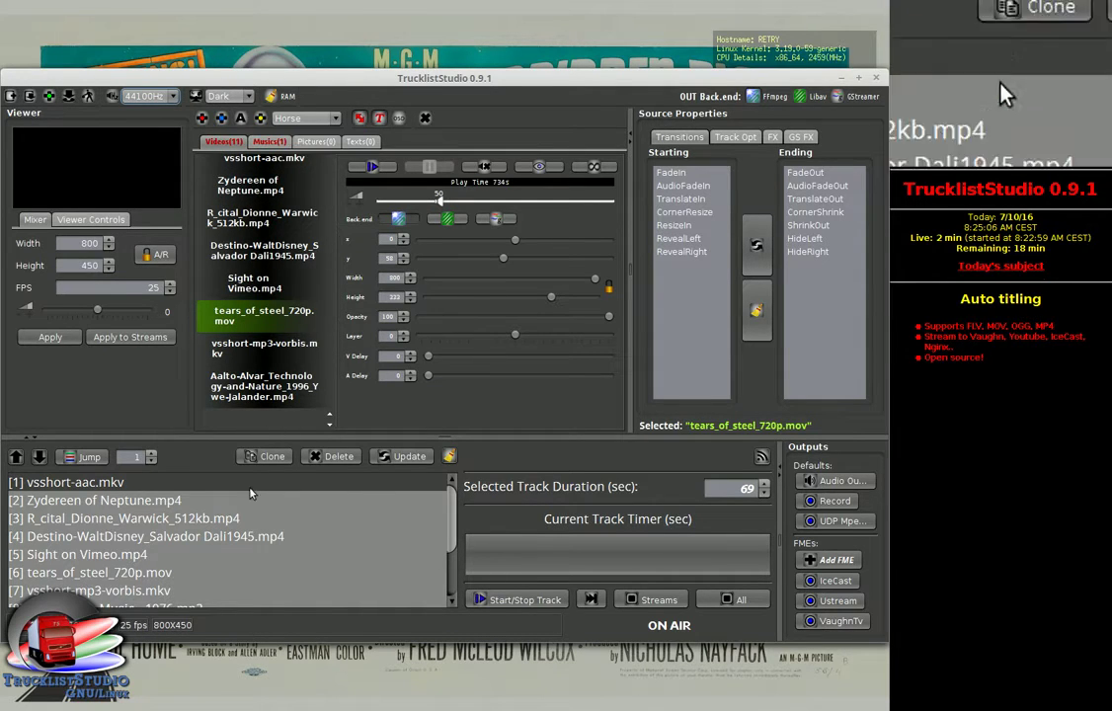
# Step: Start playing the first track, vsshort-aac.mkv, and skip ahead to track 4, Destino-WaltDisney_Salvador Dali1945.mp4
pyautogui.doubleClick(126, 482)
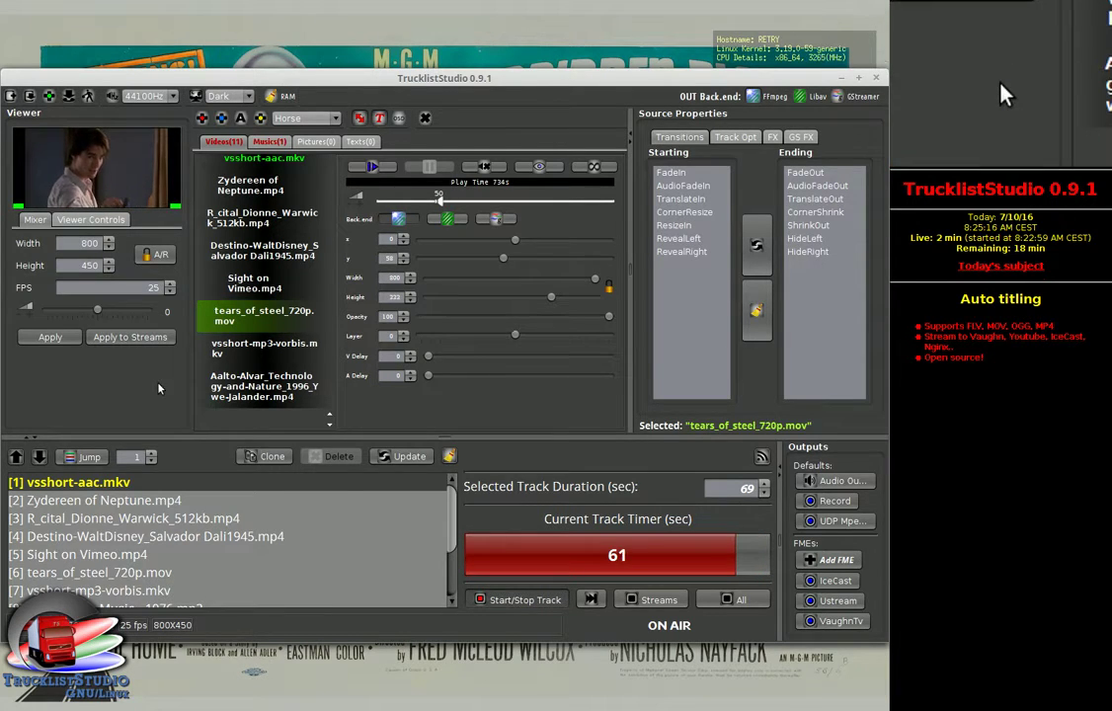
pyautogui.click(591, 600)
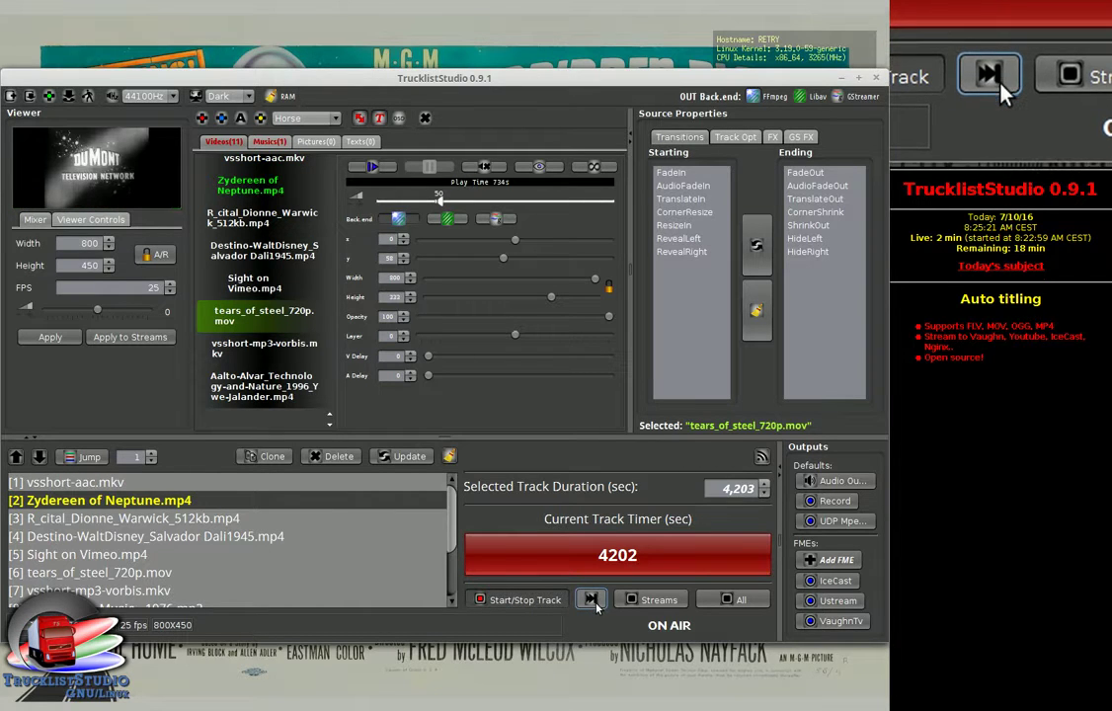
pyautogui.click(593, 600)
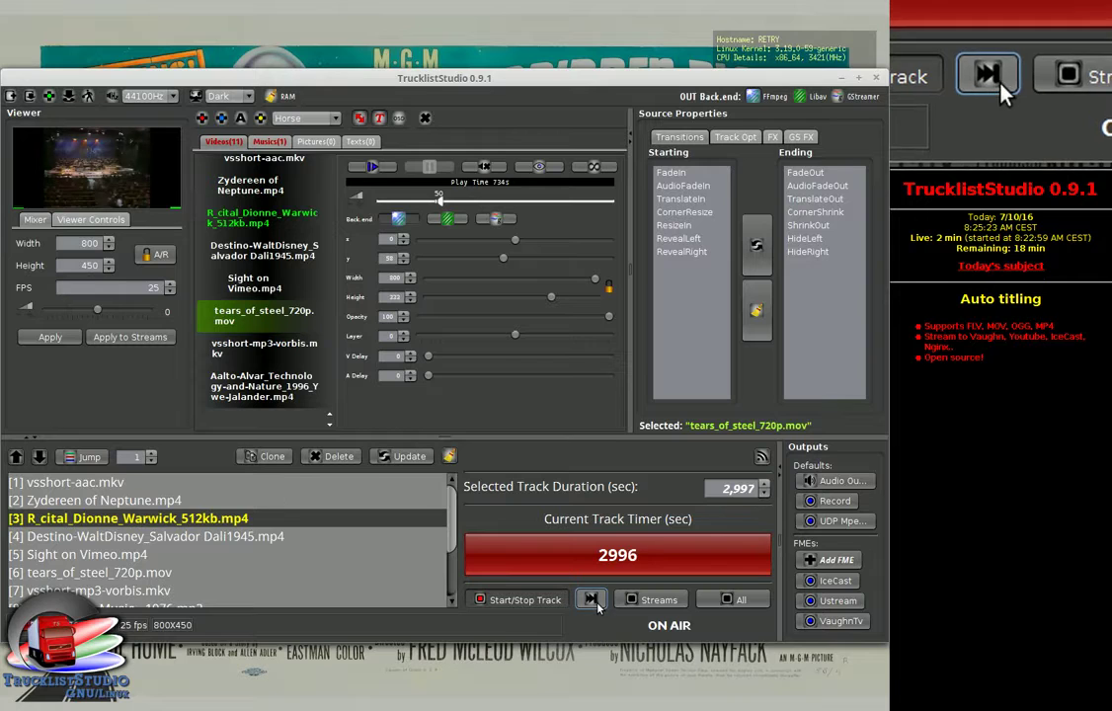
pyautogui.click(592, 600)
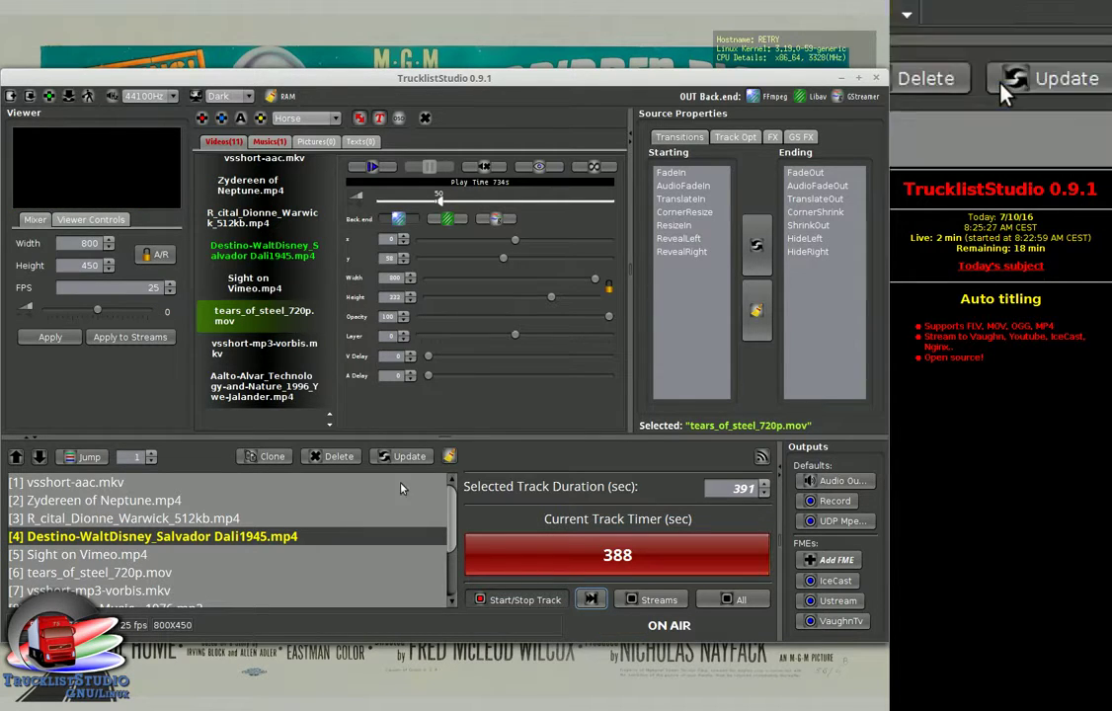
# Step: Open the master preview screen from the viewer controls and move its window over the middle of the workspace
pyautogui.click(90, 220)
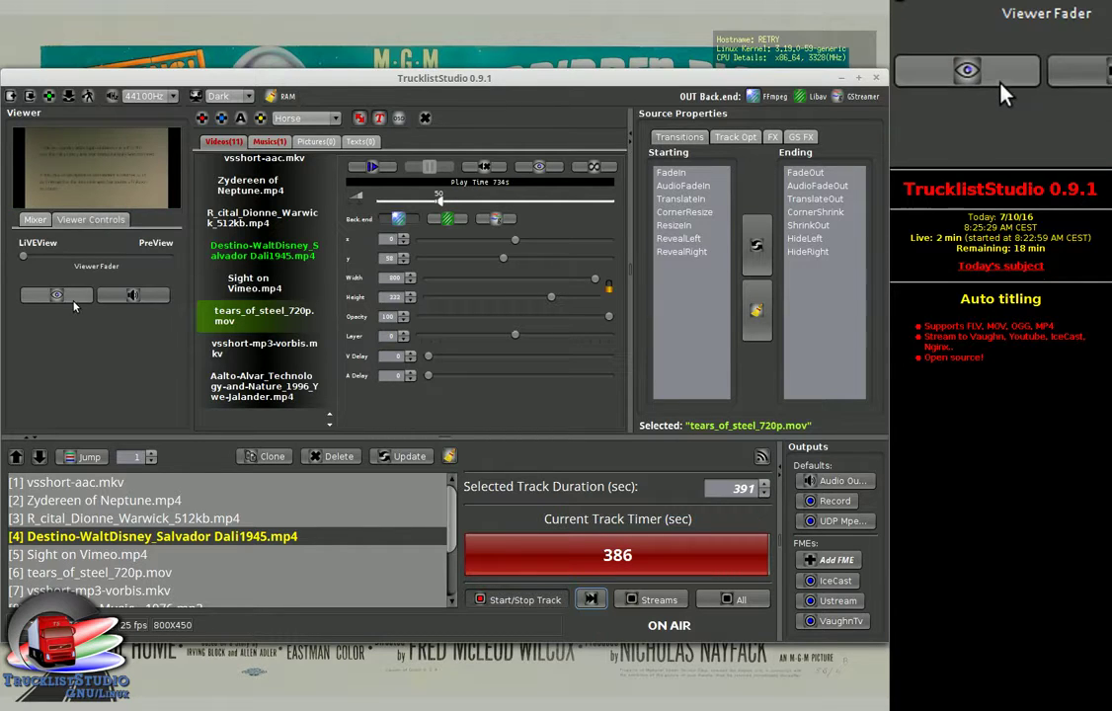
pyautogui.click(155, 300)
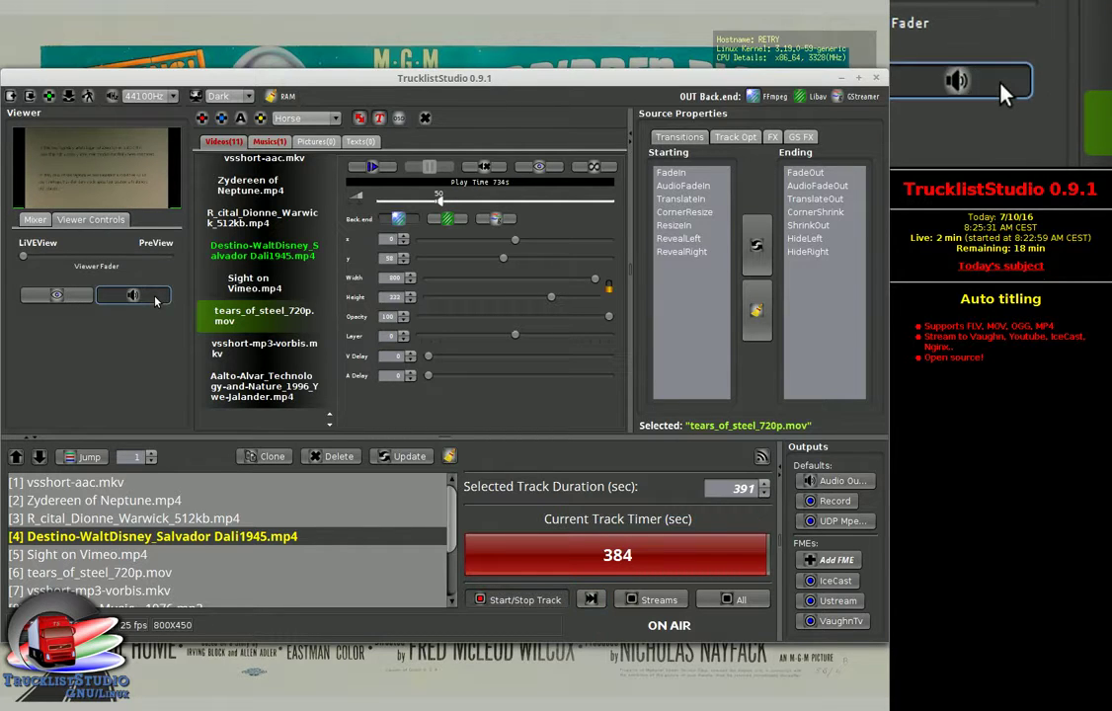
pyautogui.click(63, 295)
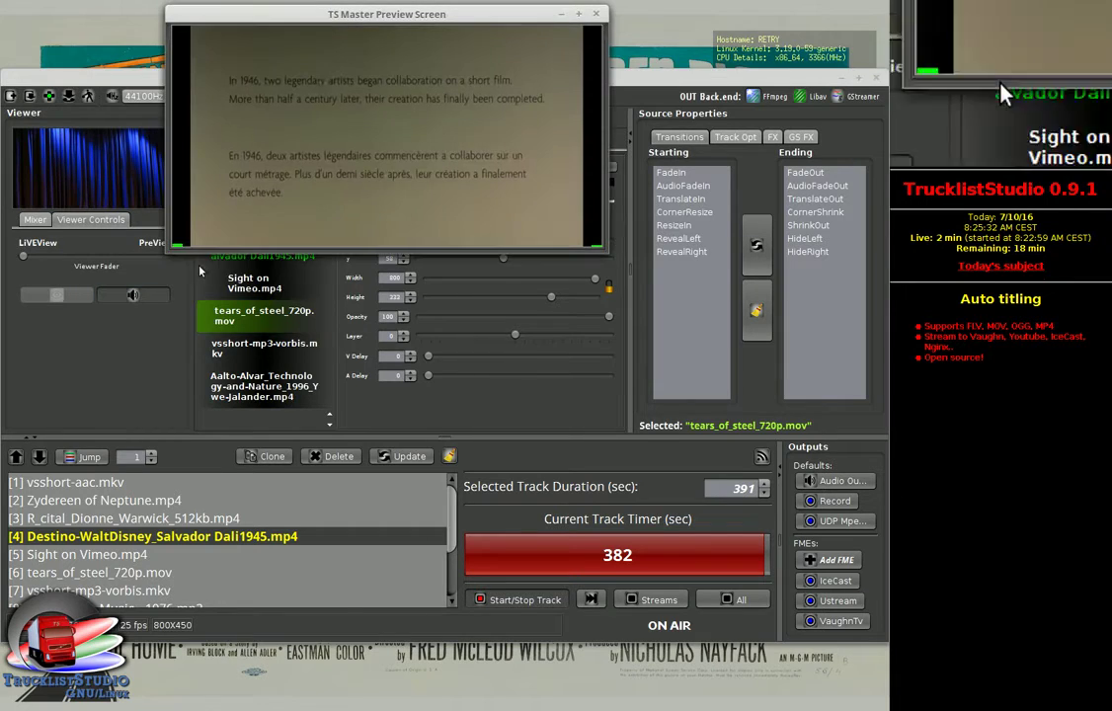
pyautogui.moveTo(364, 13); pyautogui.dragTo(482, 230)
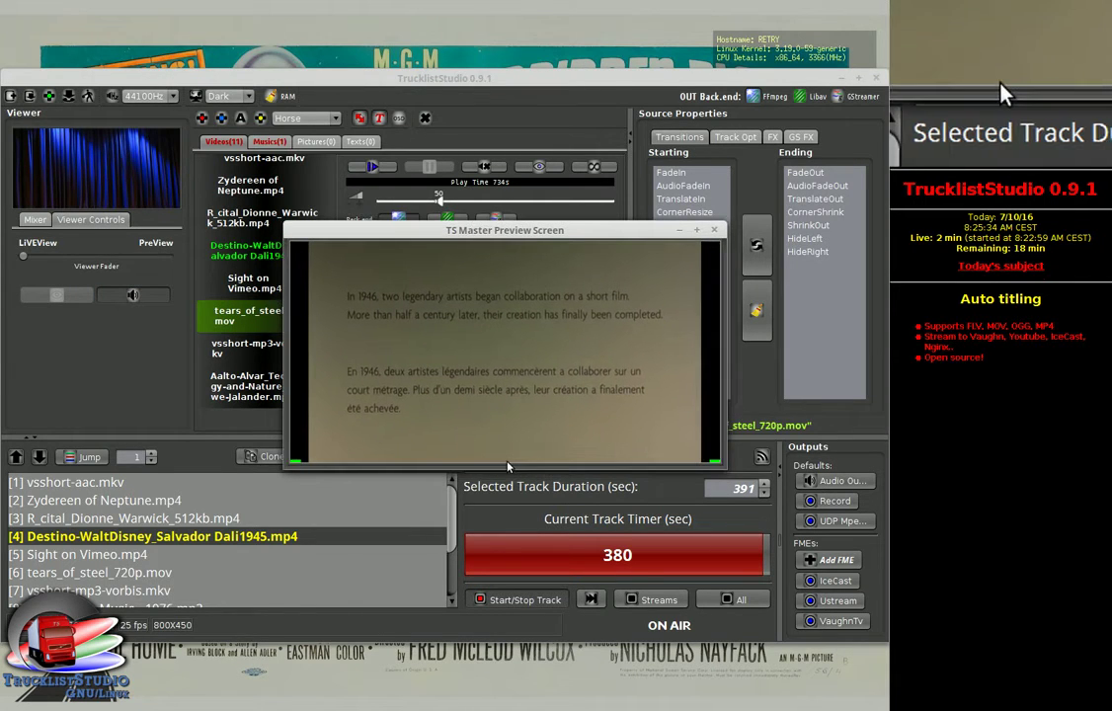
# Step: Skip through the playing tracks one by one up to track 9, watching each in the master preview
pyautogui.click(590, 599)
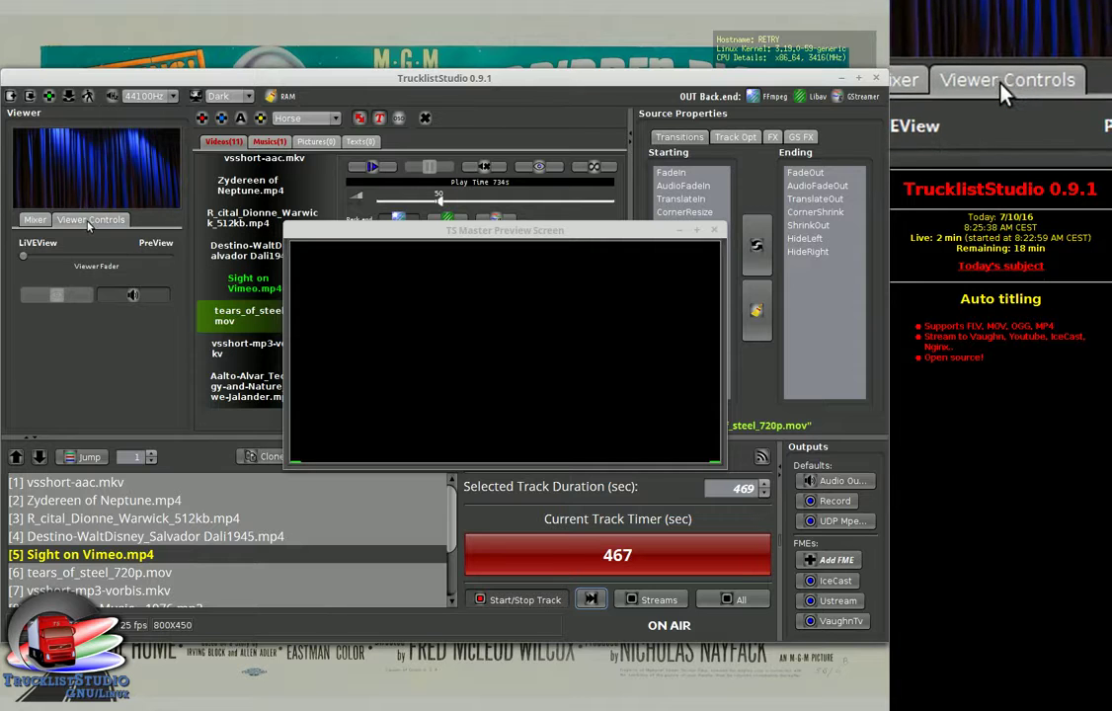
pyautogui.moveTo(28, 260)
pyautogui.mouseDown()
pyautogui.moveTo(167, 257)
pyautogui.moveTo(25, 258)
pyautogui.mouseUp()
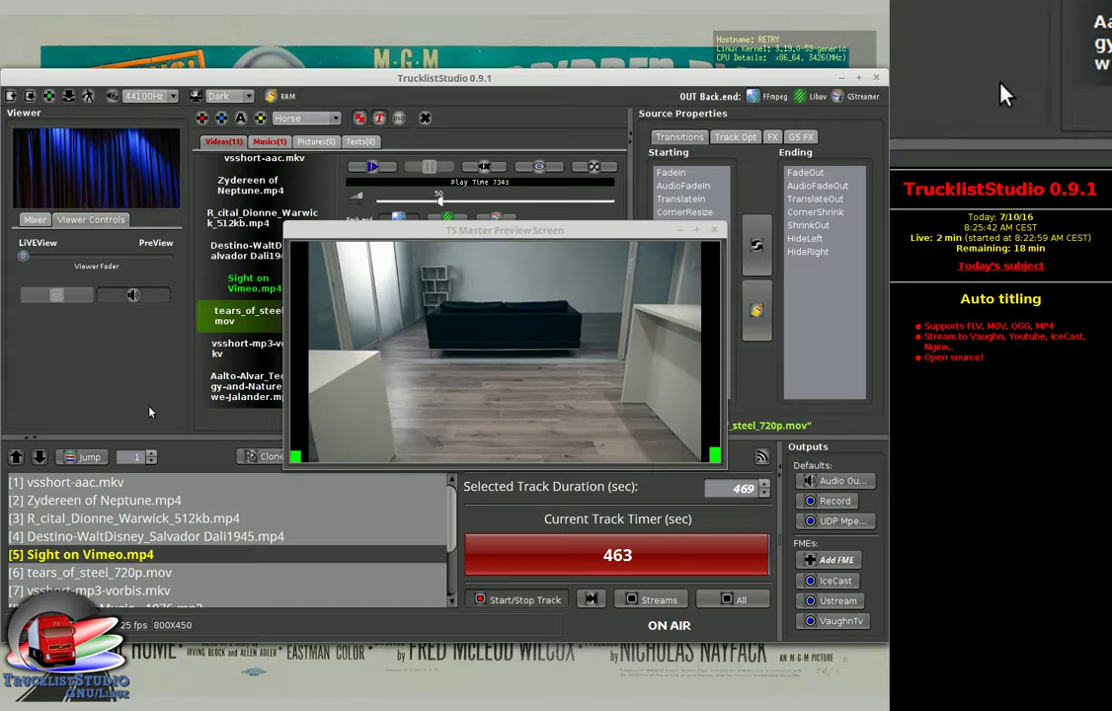
pyautogui.click(590, 599)
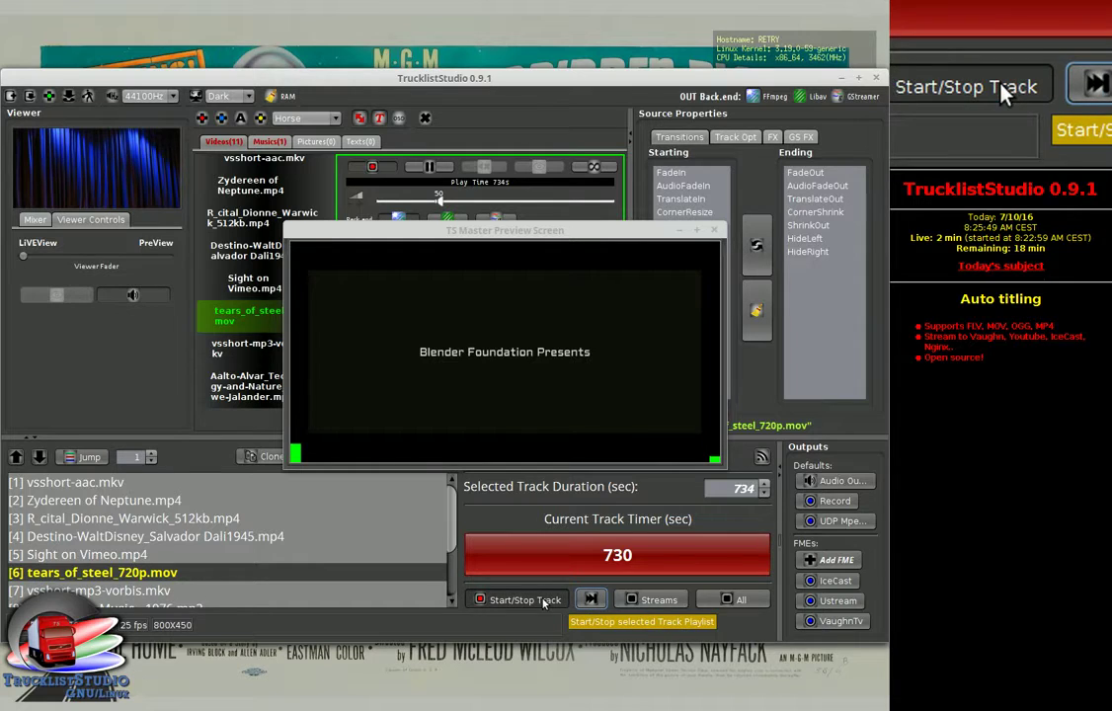
pyautogui.click(155, 300)
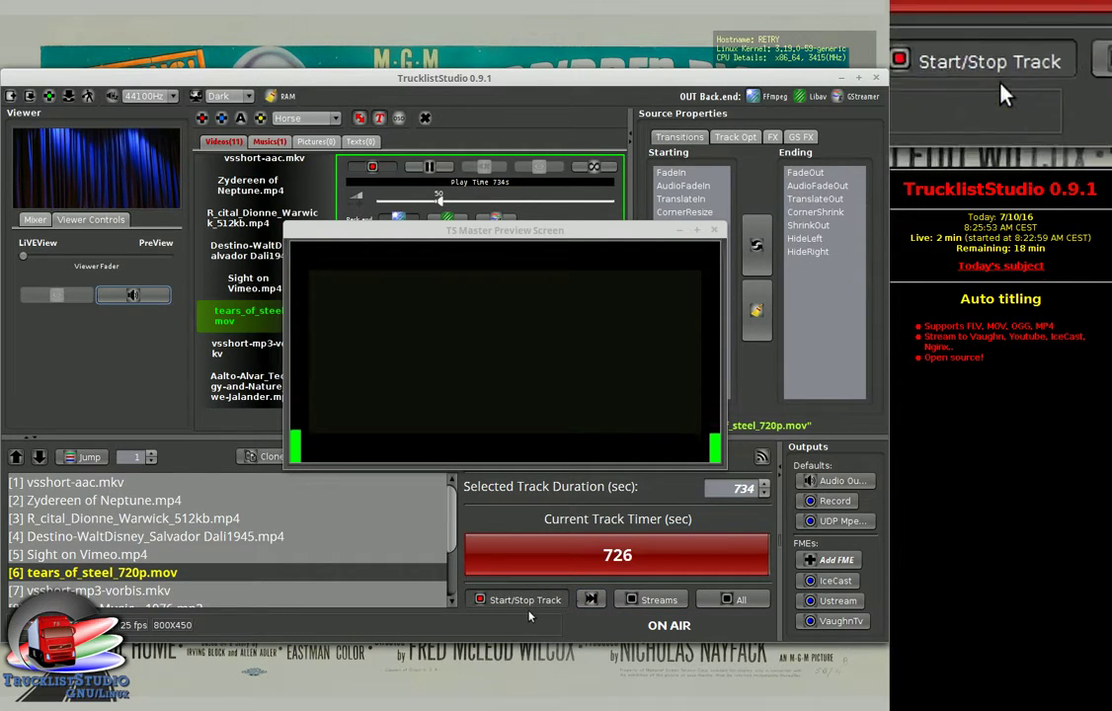
pyautogui.click(588, 599)
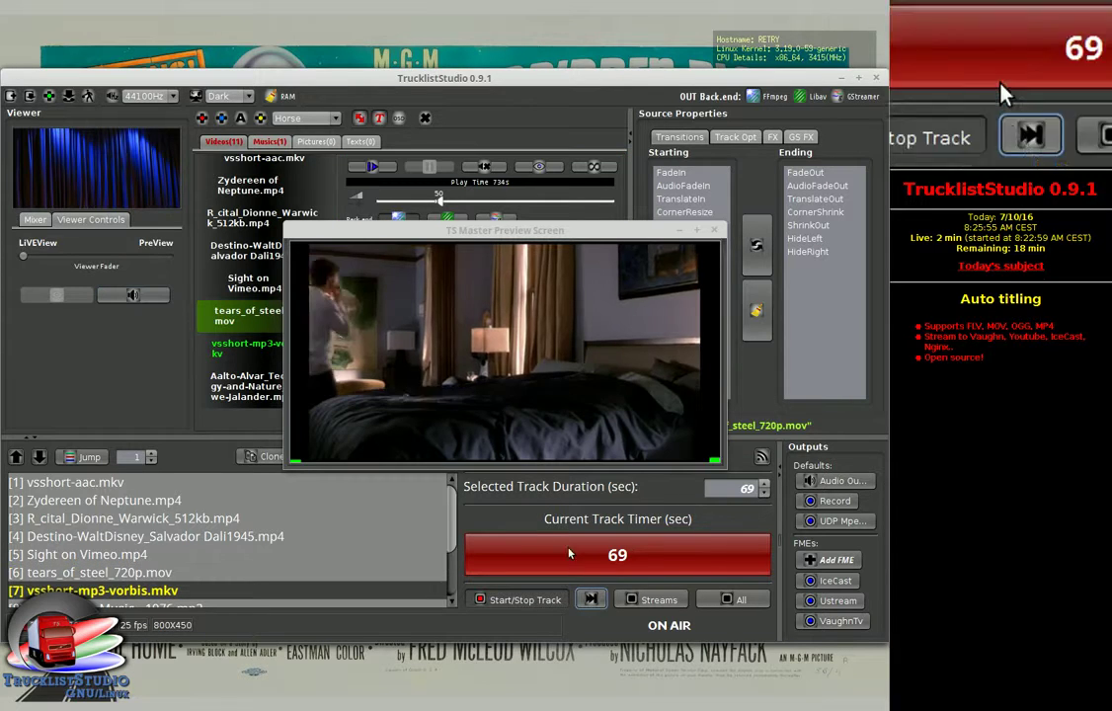
pyautogui.click(589, 599)
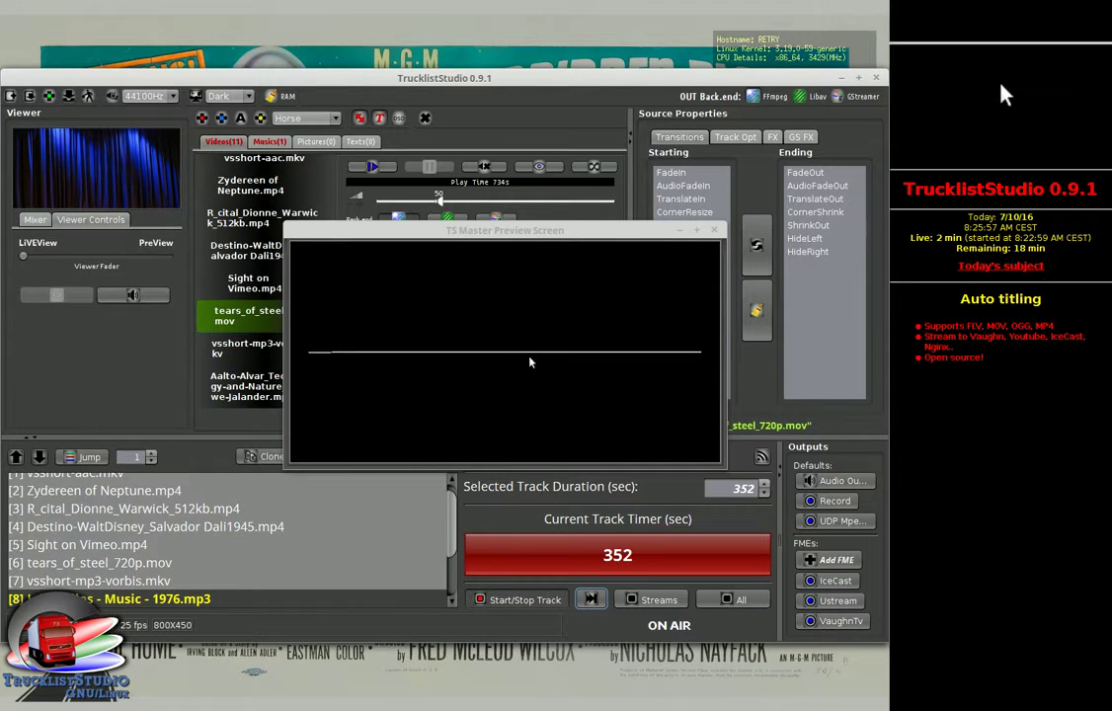
pyautogui.click(591, 600)
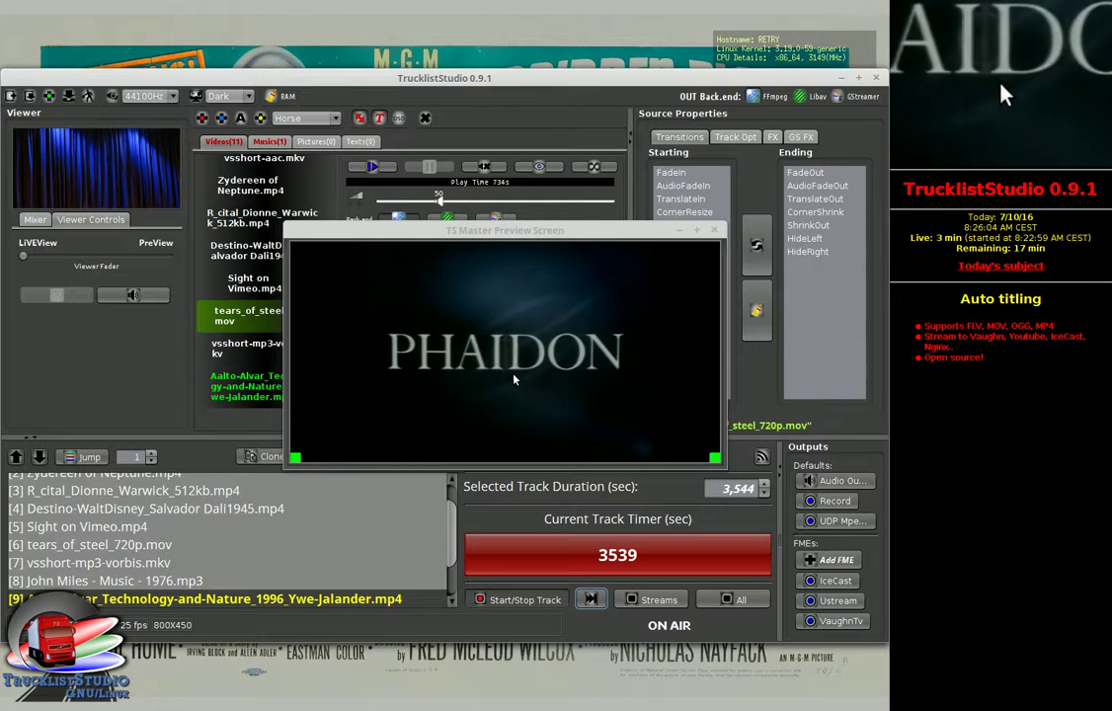
# Step: Move the preview window aside and add the Pirate animation to the picture sources
pyautogui.moveTo(495, 230); pyautogui.dragTo(590, 184)
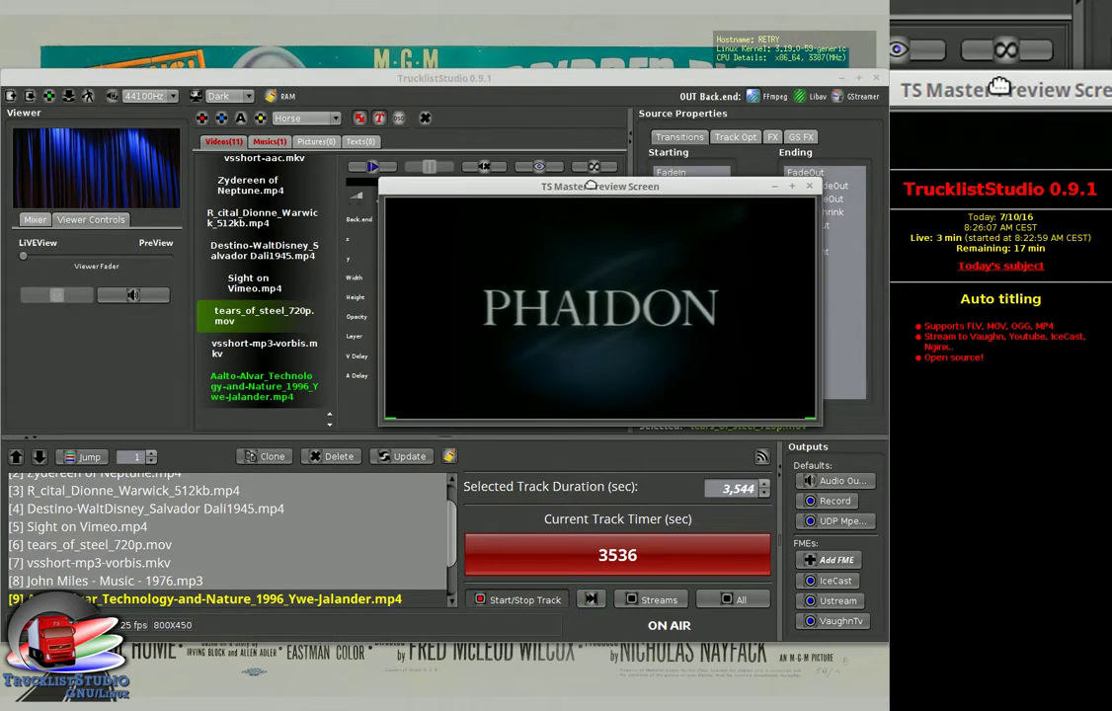
pyautogui.click(316, 143)
pyautogui.click(304, 118)
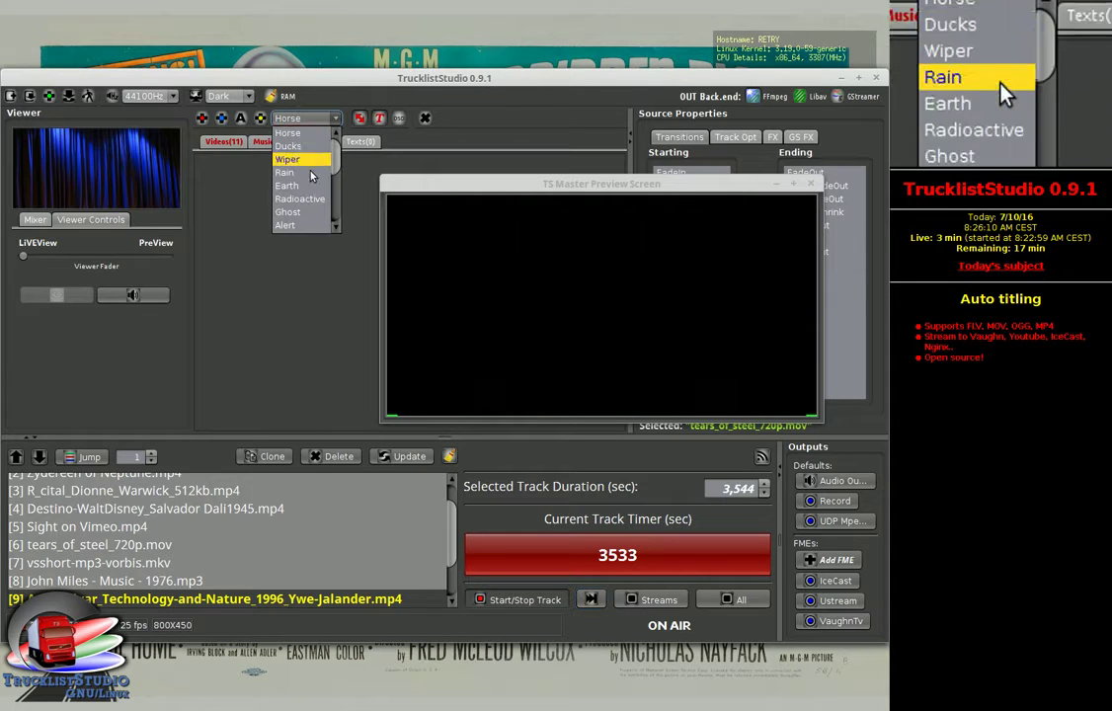
pyautogui.scroll(-1, 333, 182)
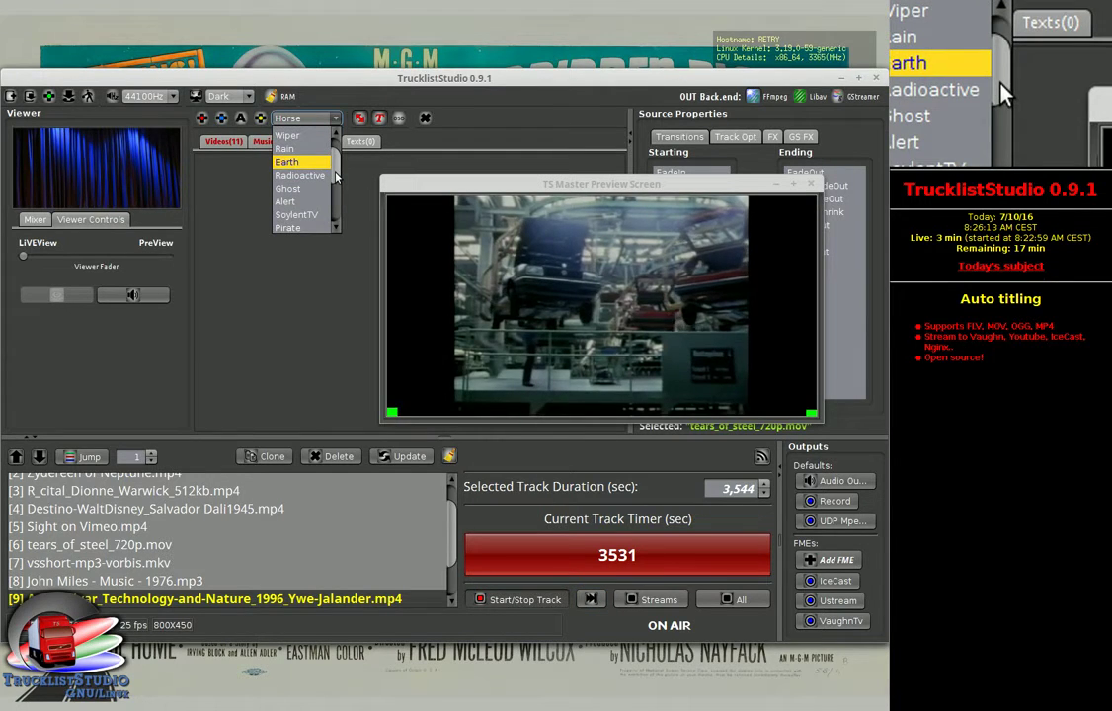
pyautogui.scroll(-1, 316, 188)
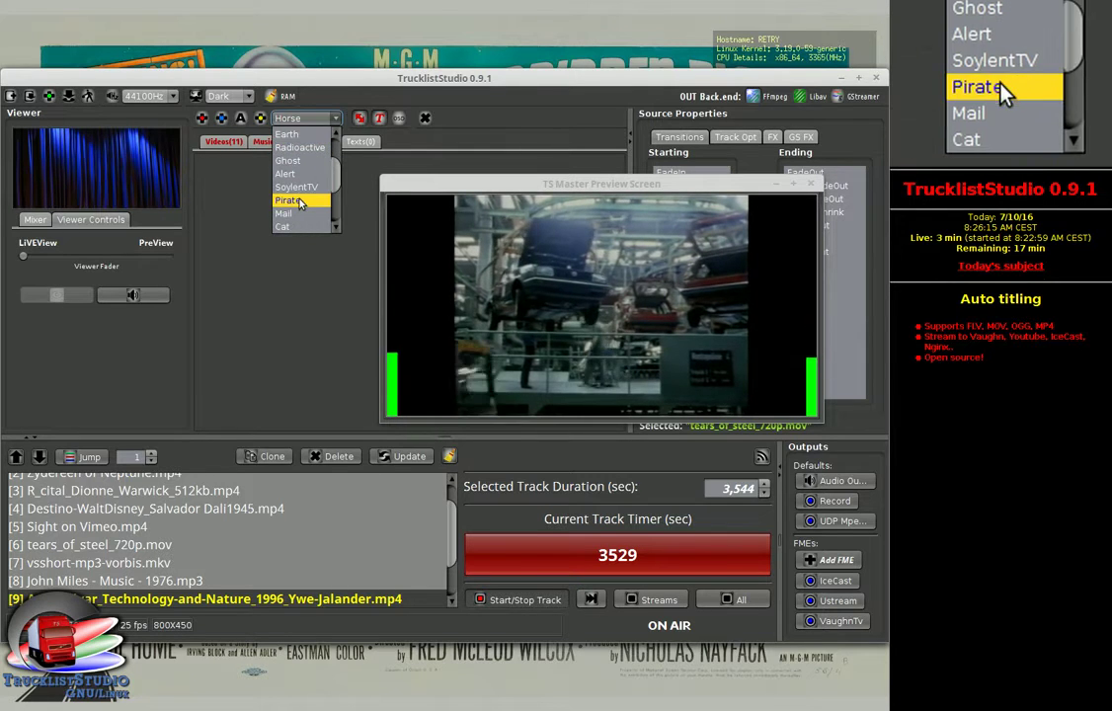
pyautogui.click(299, 203)
pyautogui.click(260, 117)
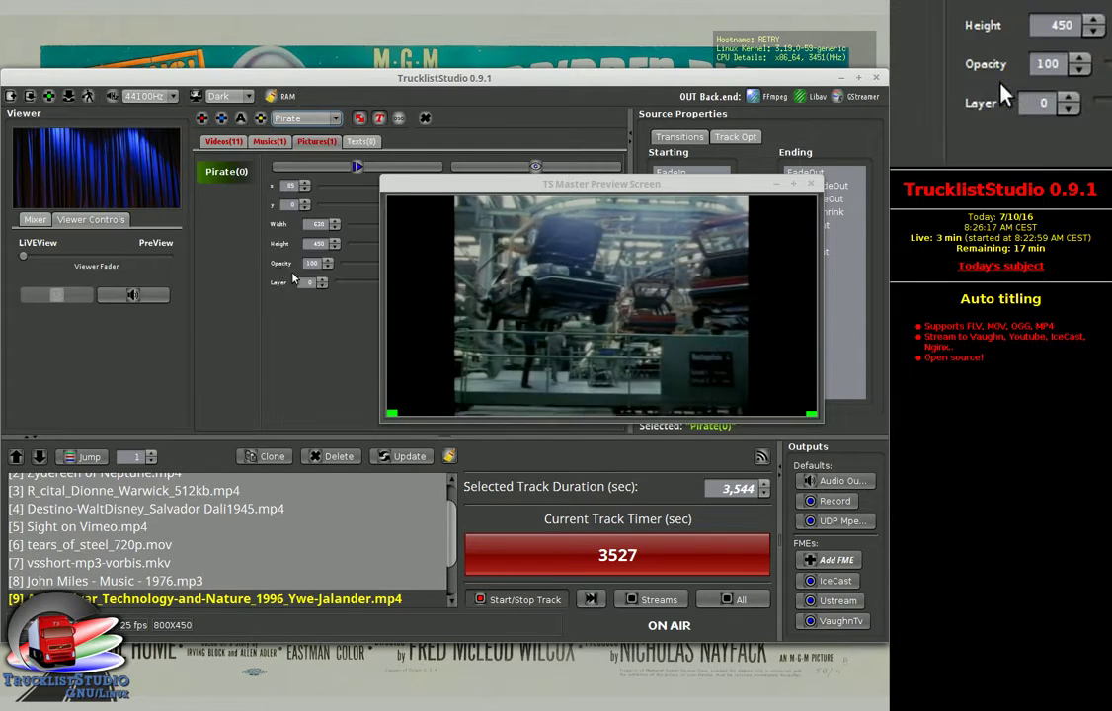
# Step: Move the preview window clear of the Pirate animation's settings and set its layer to 3
pyautogui.moveTo(522, 186); pyautogui.dragTo(587, 312)
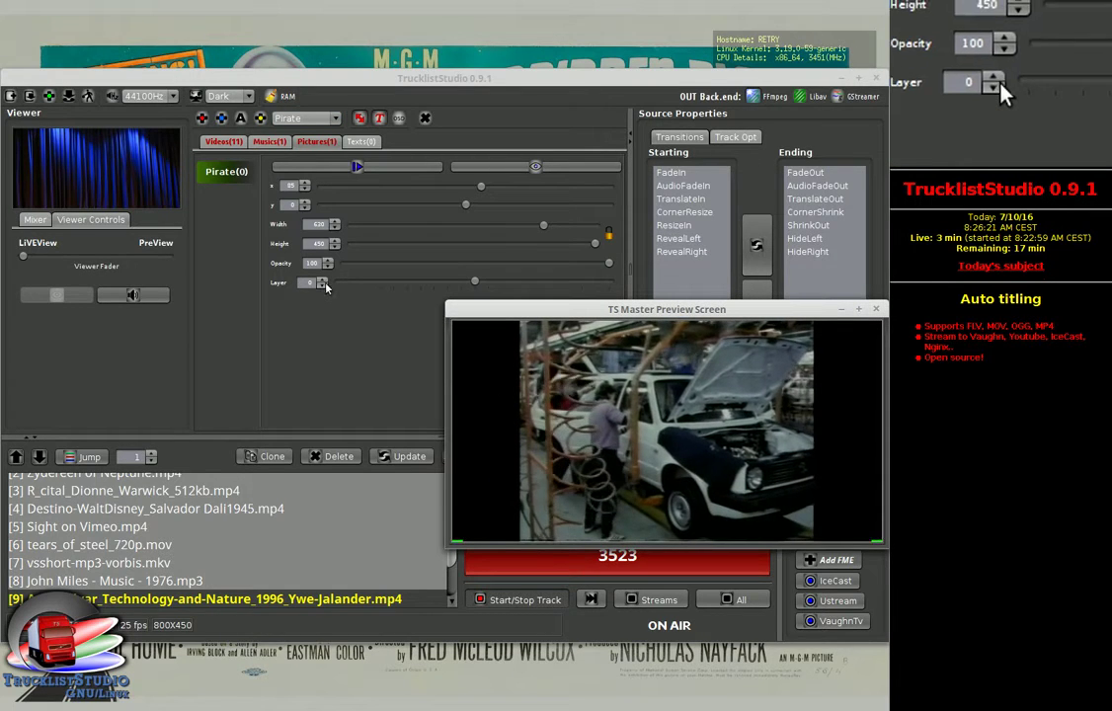
pyautogui.click(322, 281)
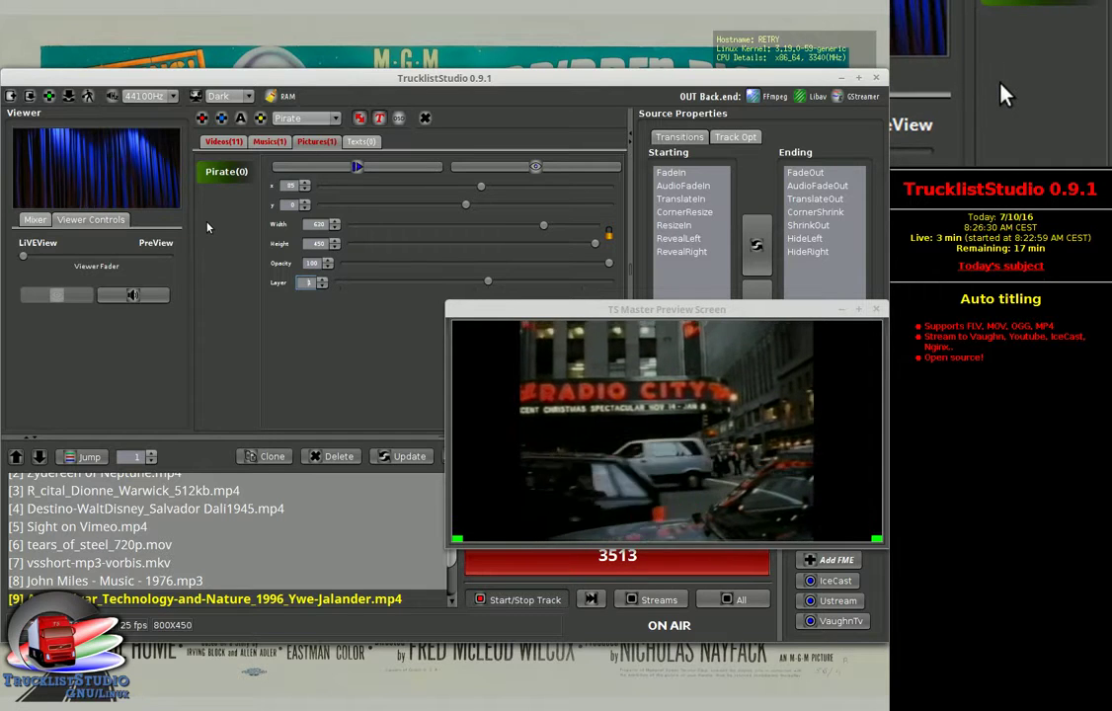
# Step: Start the Pirate animation, lock its proportions and shrink it to a width of 70
pyautogui.click(357, 165)
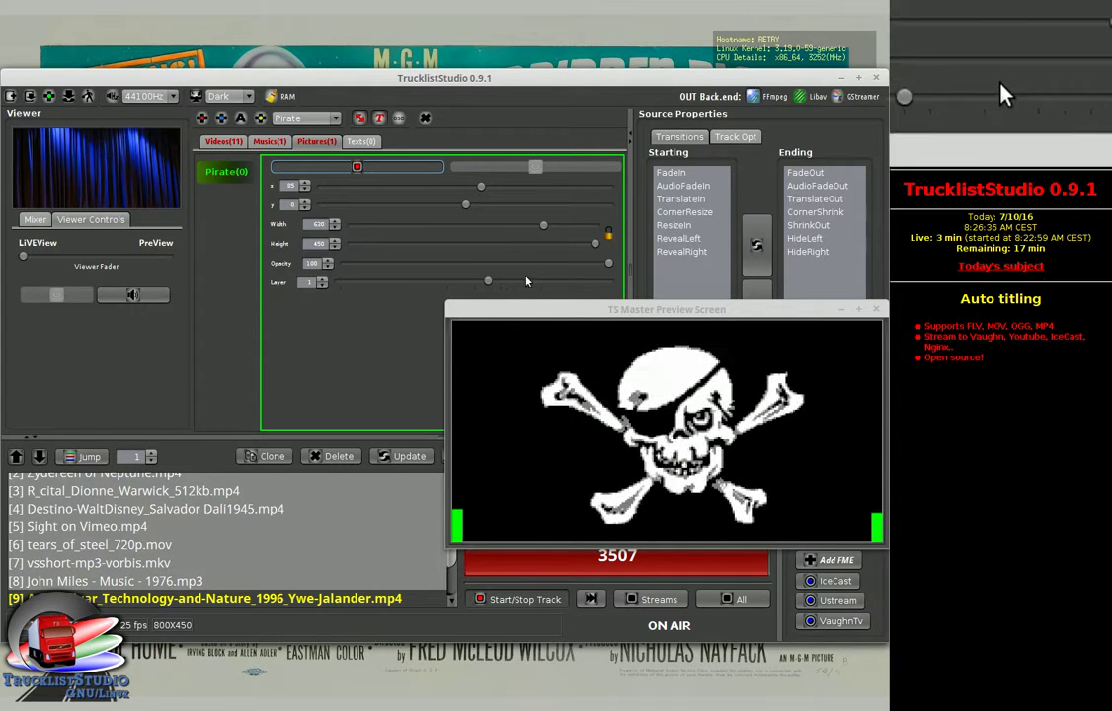
pyautogui.click(609, 234)
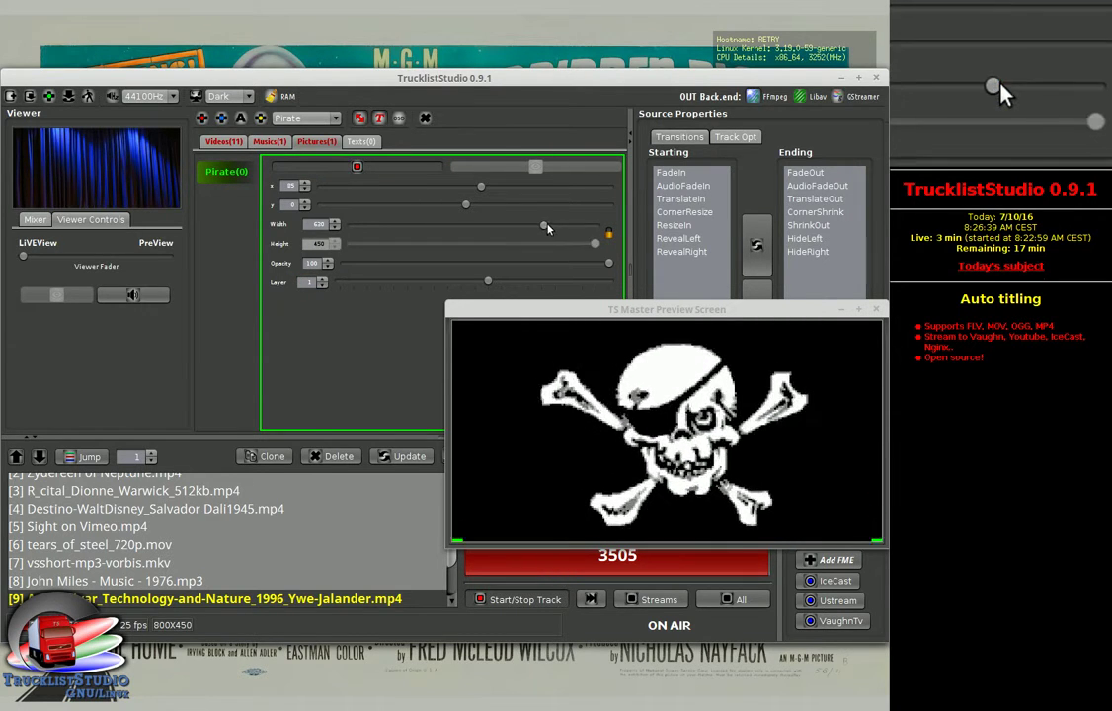
pyautogui.moveTo(439, 231); pyautogui.dragTo(377, 235)
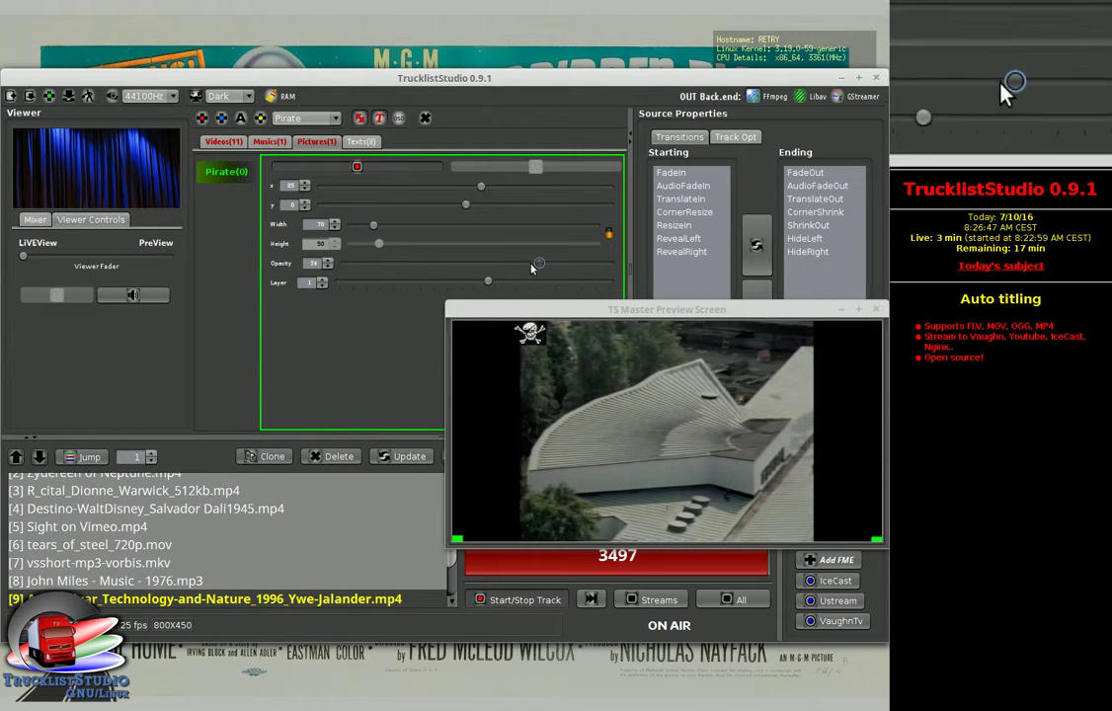
# Step: Set the Pirate animation's opacity to 59 and move it to the picture's lower-right corner at x 722, y 393
pyautogui.moveTo(487, 274); pyautogui.dragTo(501, 272)
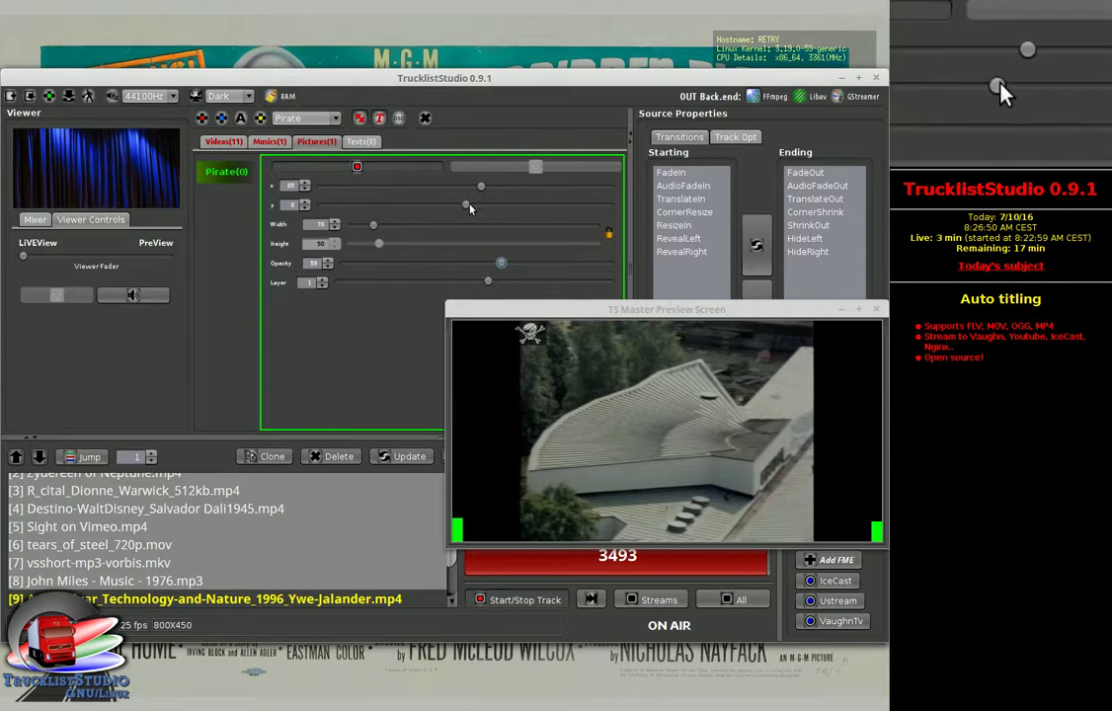
pyautogui.moveTo(373, 203); pyautogui.dragTo(351, 204)
pyautogui.moveTo(347, 259); pyautogui.dragTo(340, 258)
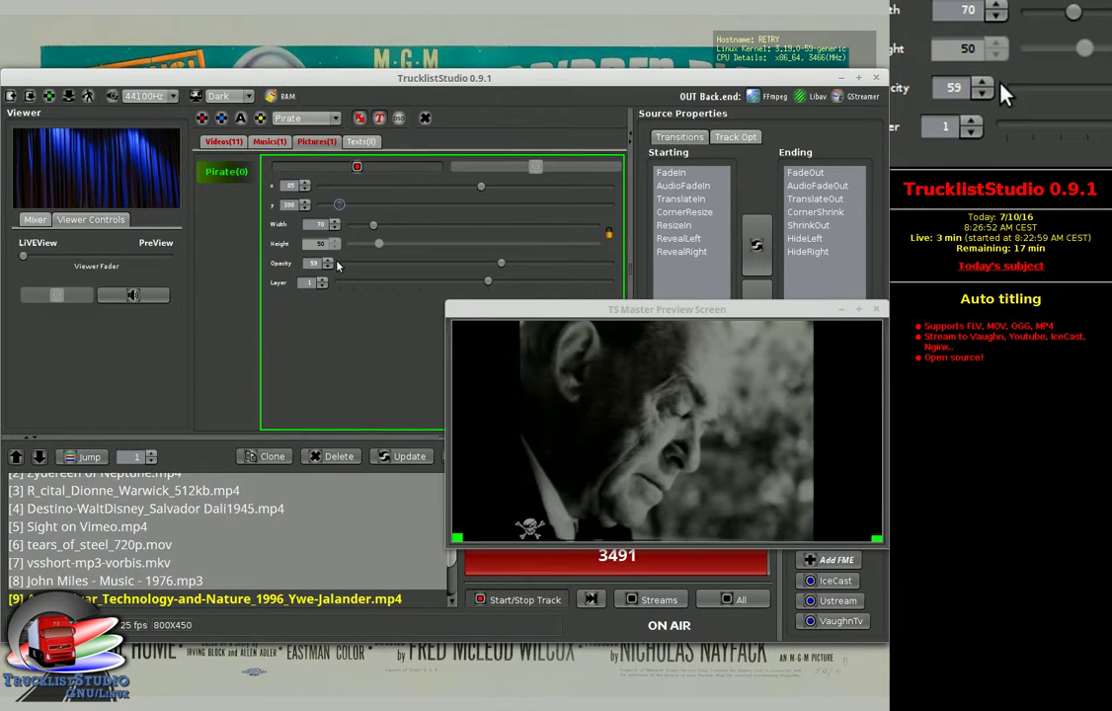
pyautogui.moveTo(499, 197); pyautogui.dragTo(599, 202)
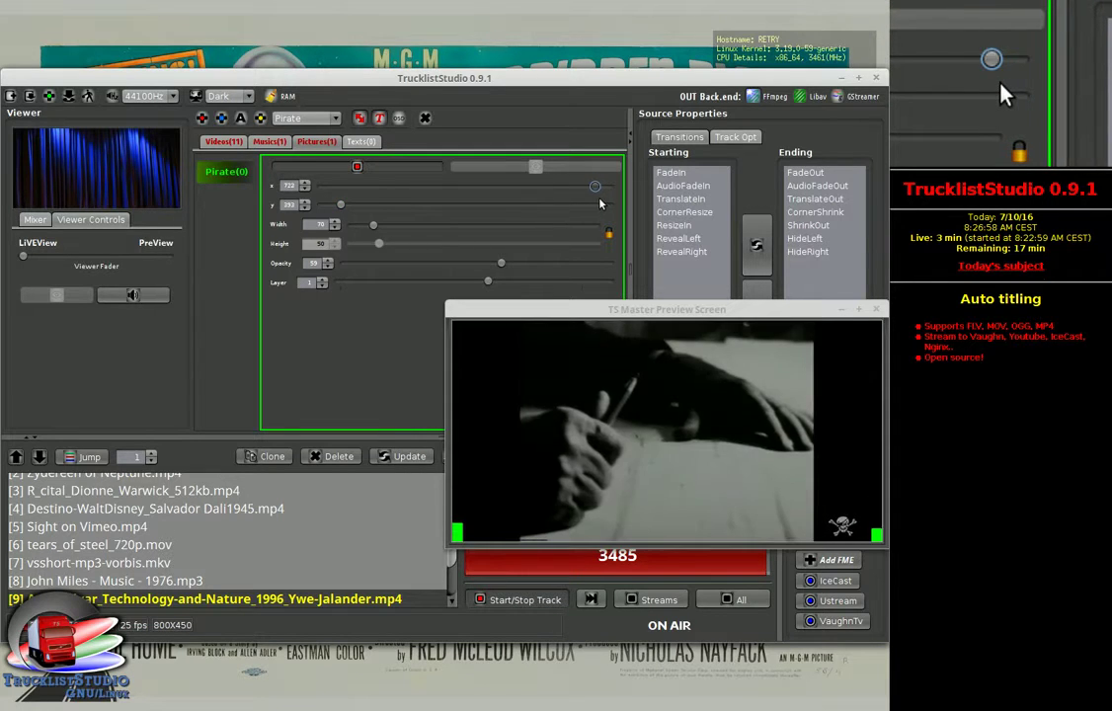
# Step: Enlarge the master preview window to examine the small Pirate overlay on the playing track, and close it
pyautogui.doubleClick(633, 309)
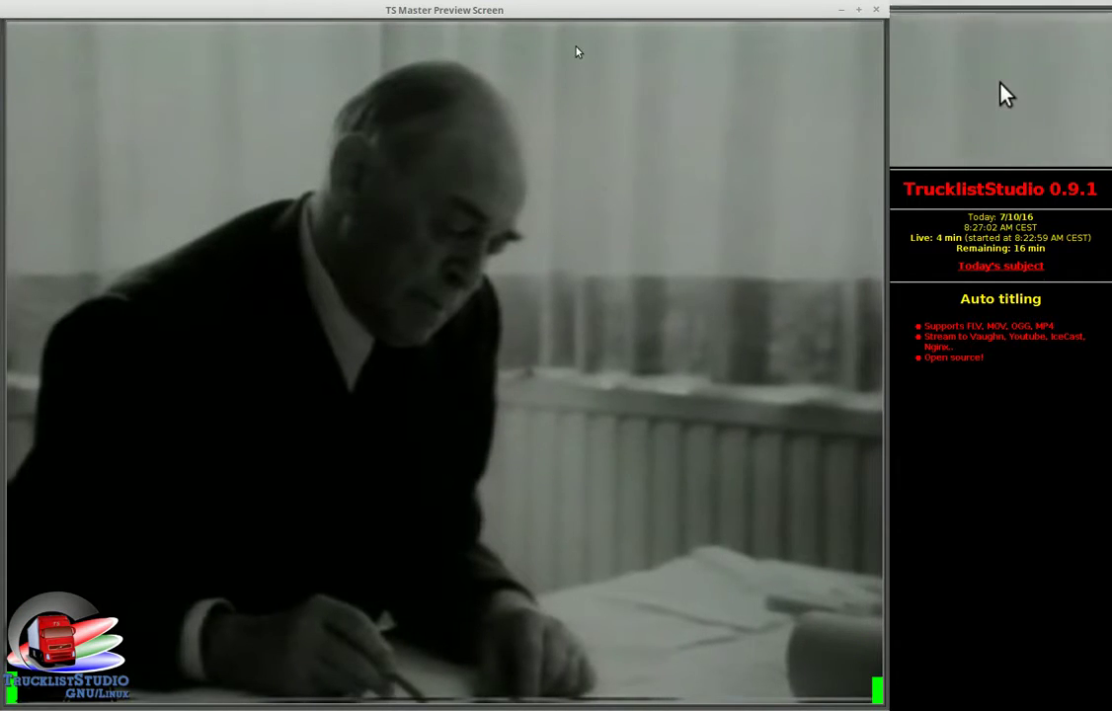
pyautogui.doubleClick(568, 11)
pyautogui.moveTo(632, 309); pyautogui.dragTo(232, 120)
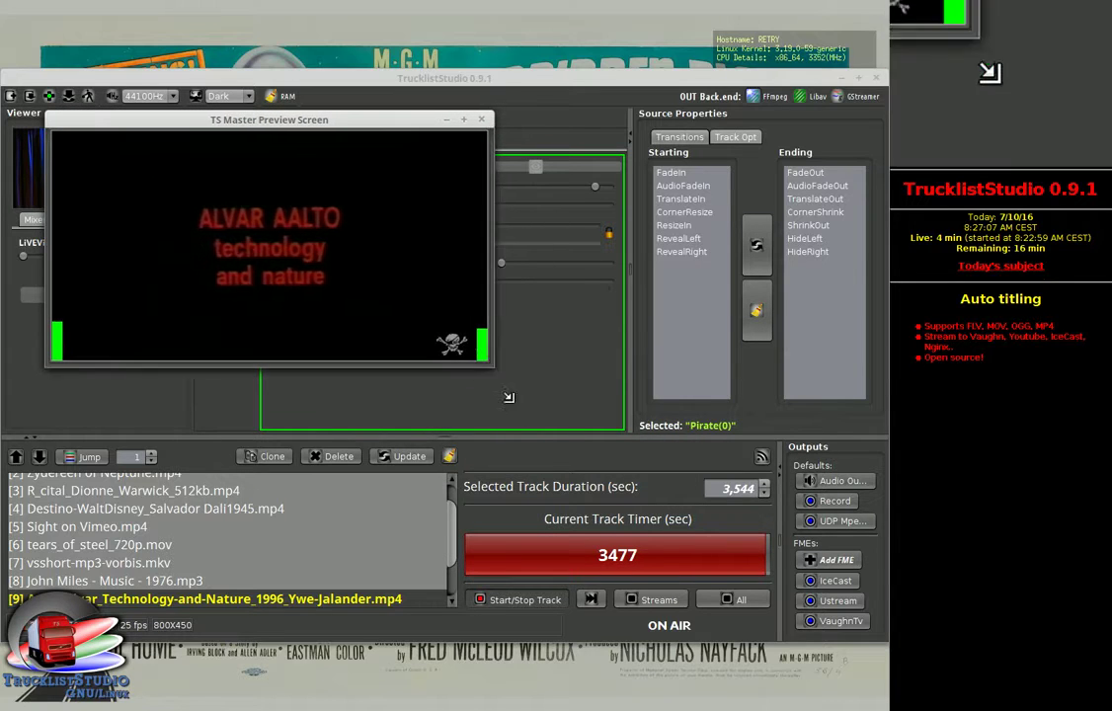
pyautogui.moveTo(485, 357); pyautogui.dragTo(882, 528)
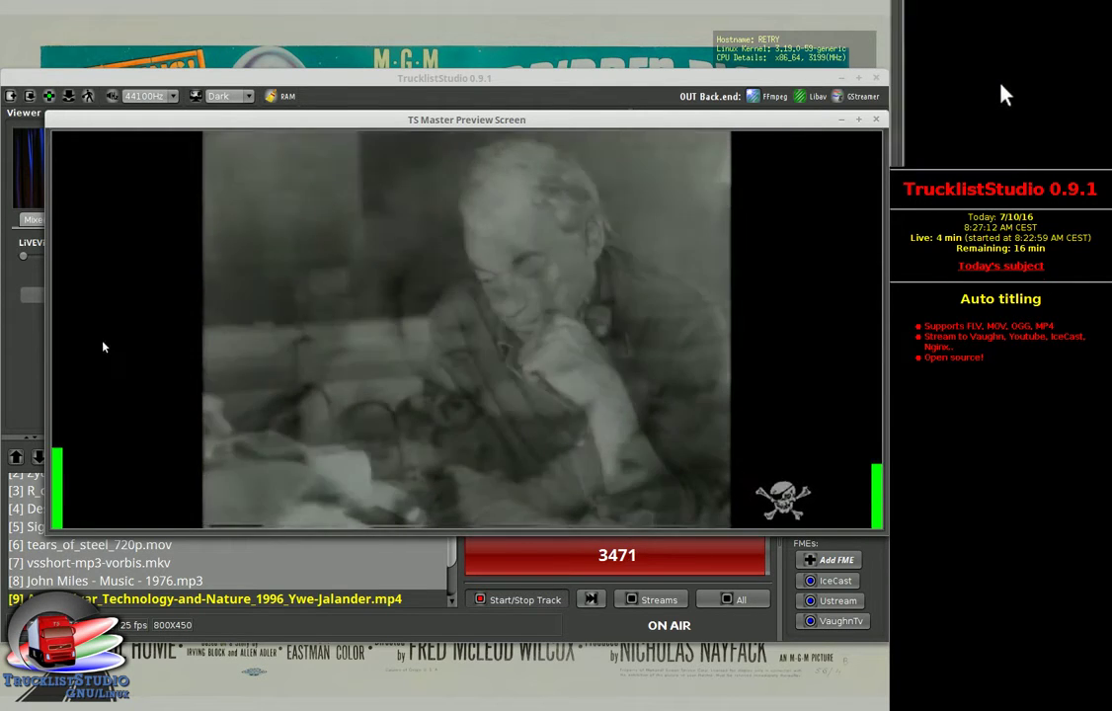
pyautogui.moveTo(48, 346); pyautogui.dragTo(87, 361)
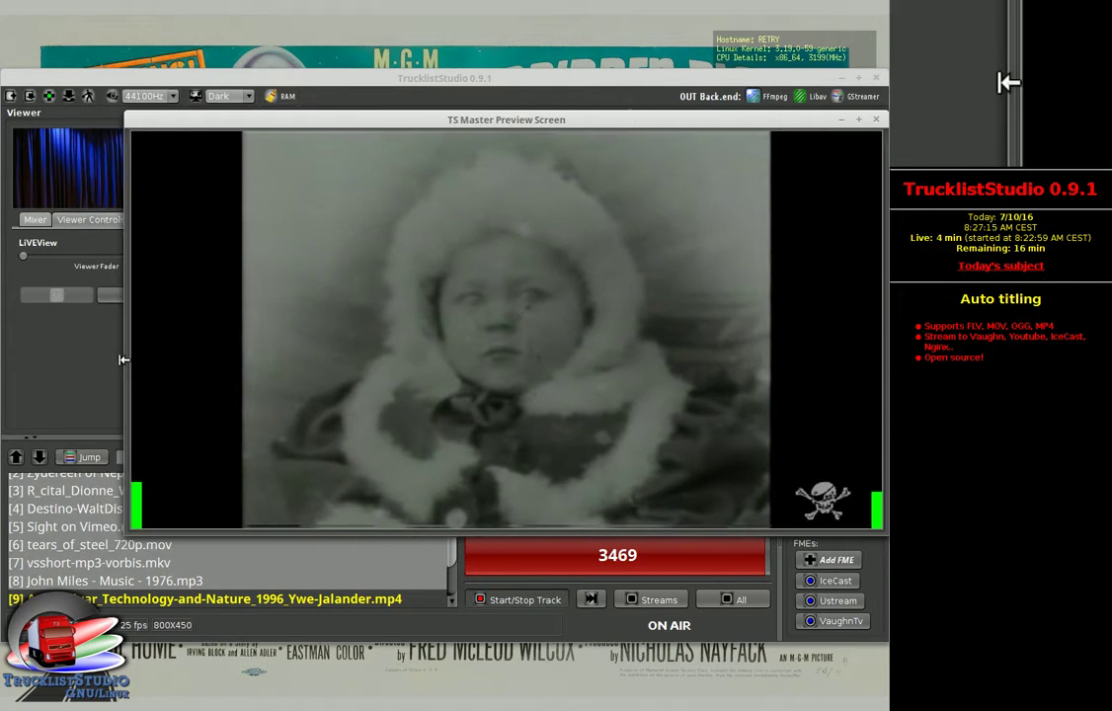
pyautogui.click(875, 120)
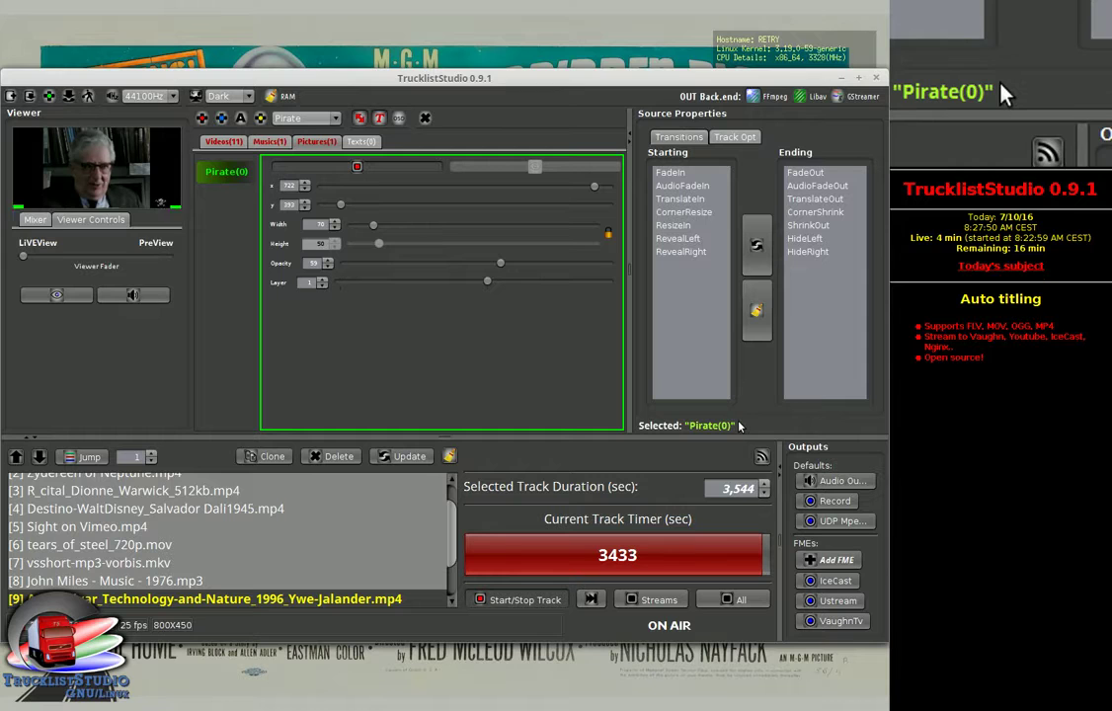
# Step: Copy the Pirate animation's state and settings to all tracks
pyautogui.click(731, 137)
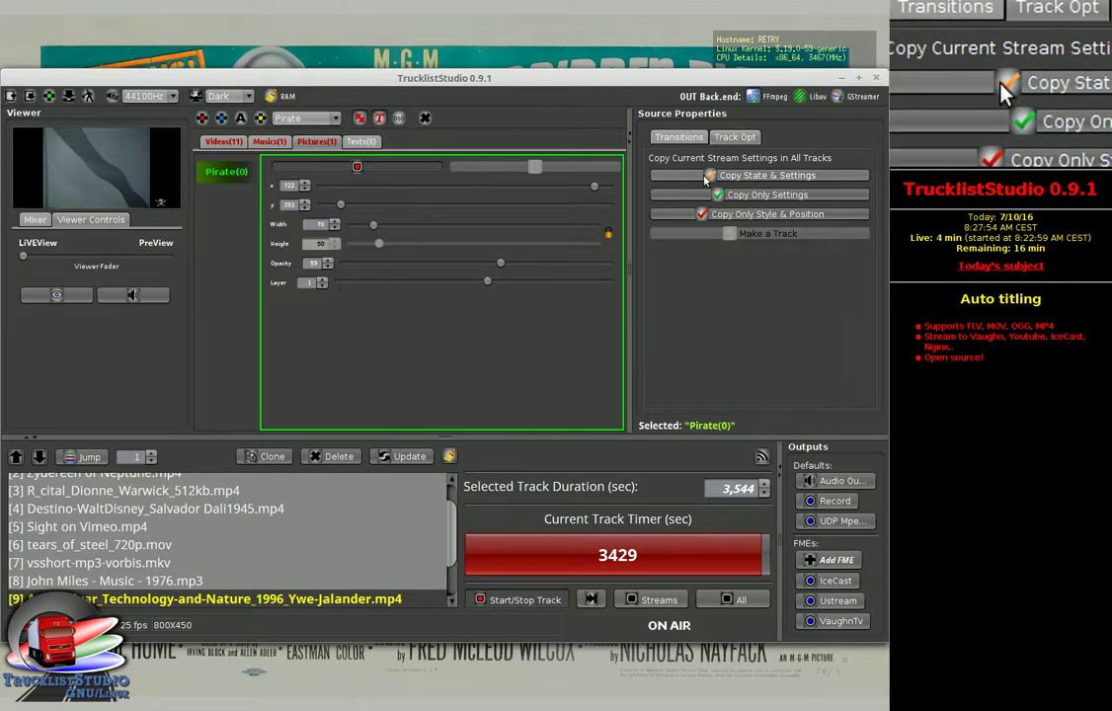
pyautogui.click(771, 178)
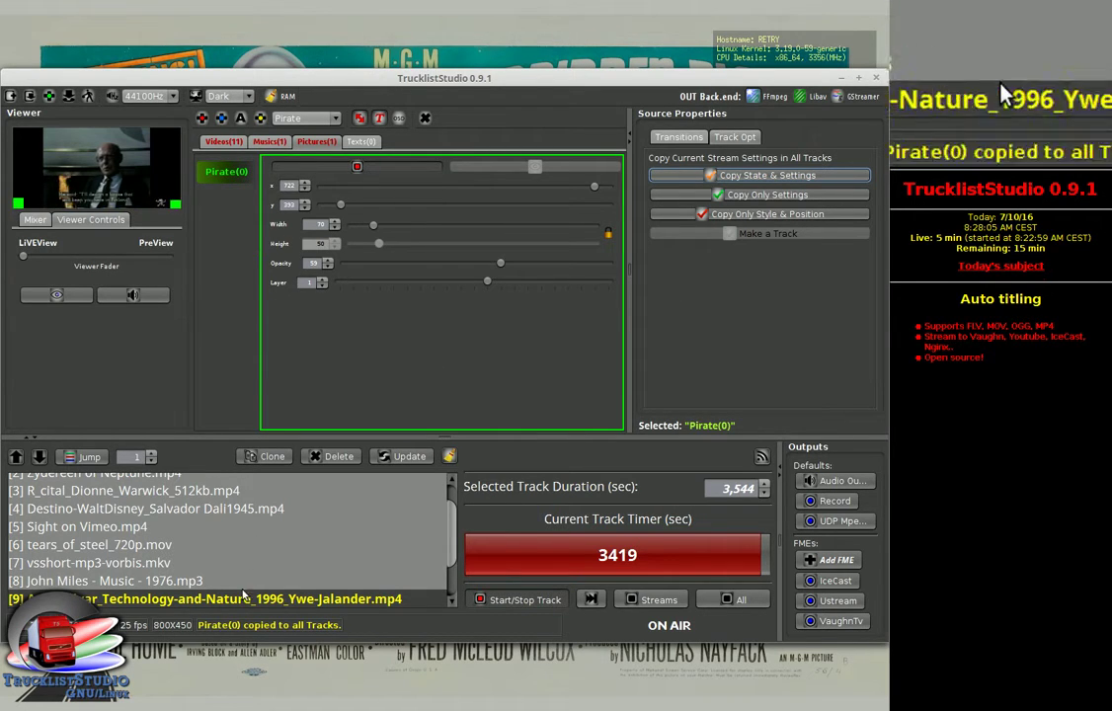
# Step: Skip through the tracks from 10 around to track 2, reopening the master preview at track 11 to check the Pirate overlay
pyautogui.click(591, 599)
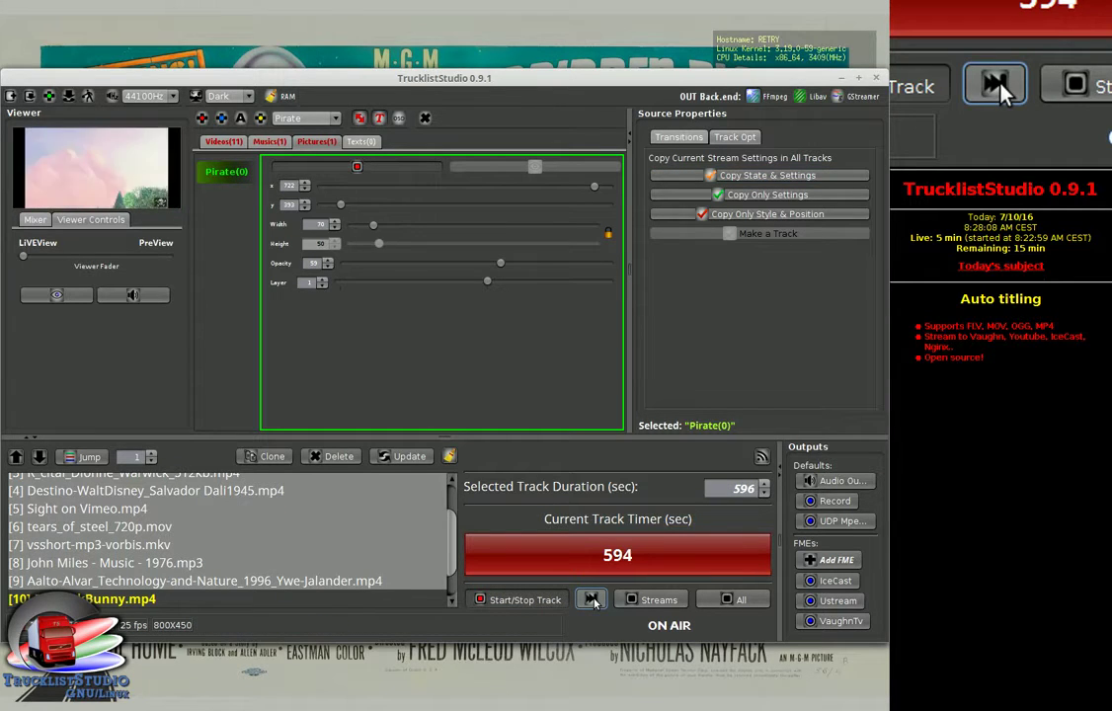
pyautogui.click(592, 599)
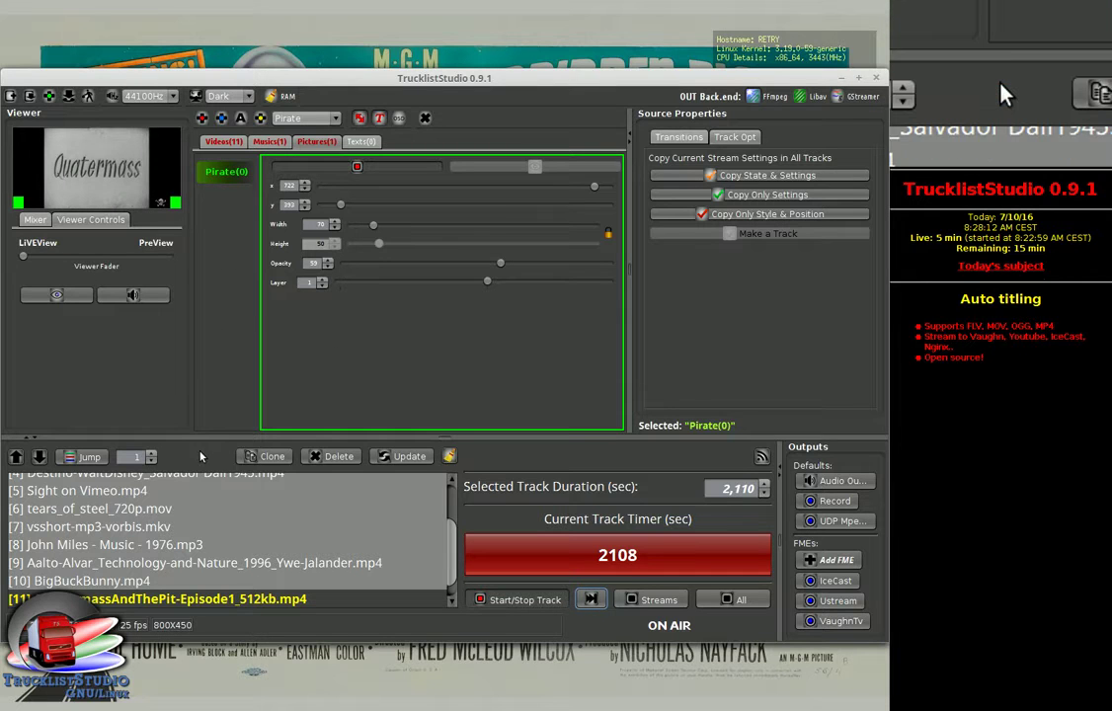
pyautogui.click(56, 294)
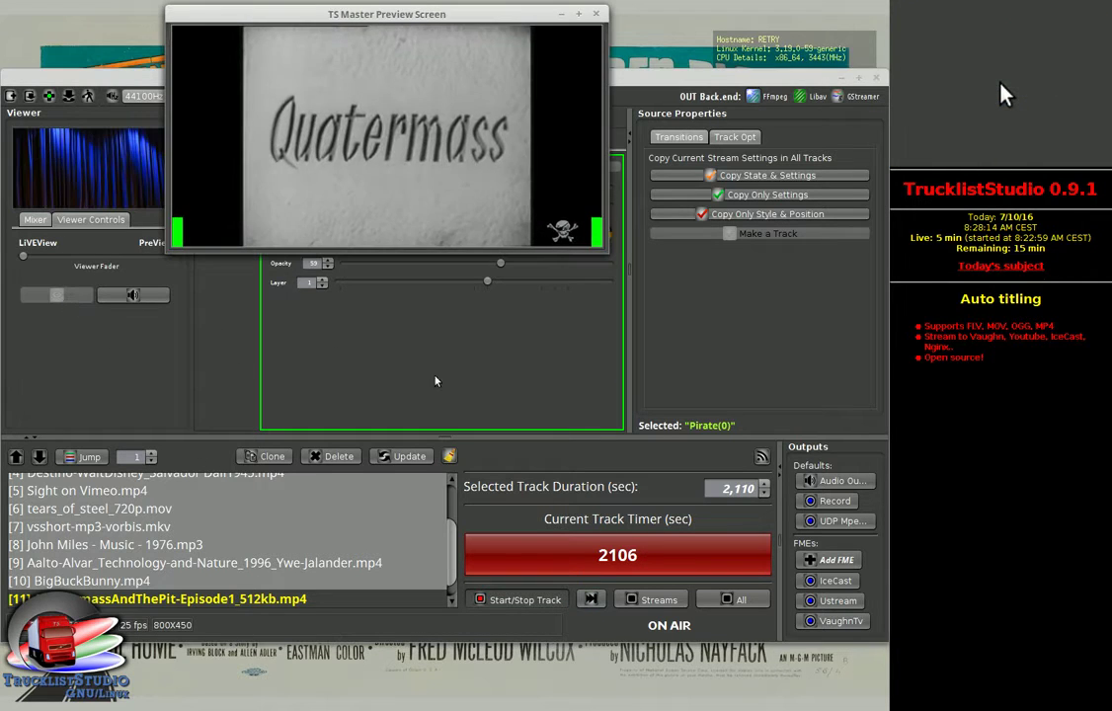
pyautogui.click(593, 599)
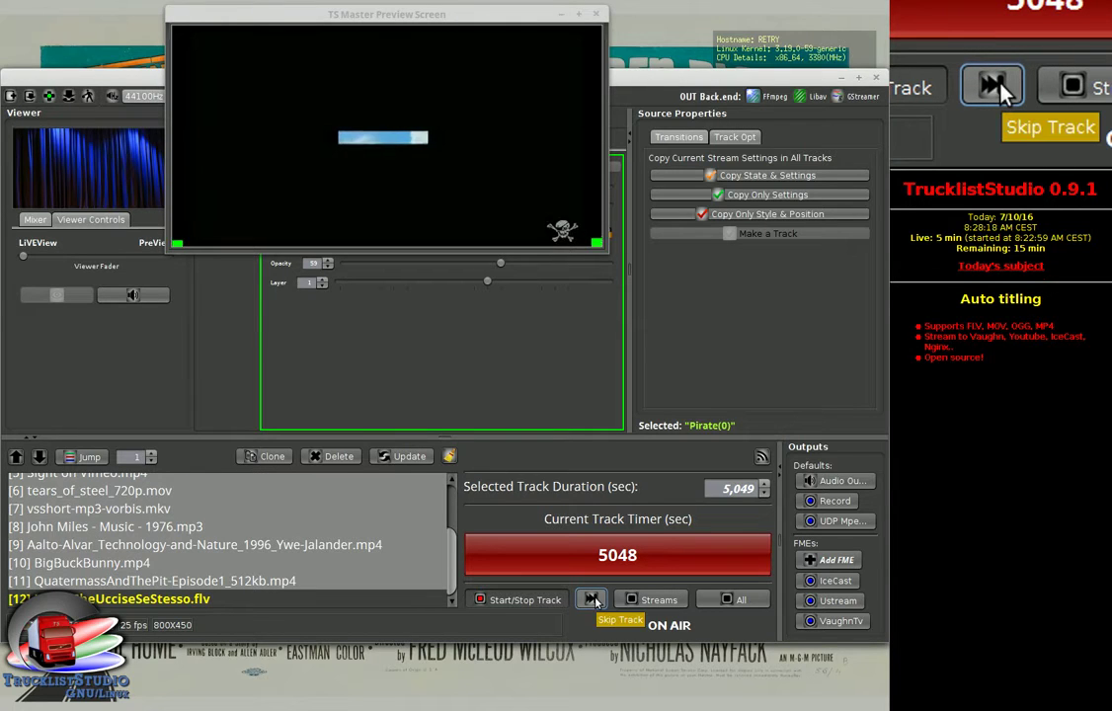
pyautogui.click(593, 600)
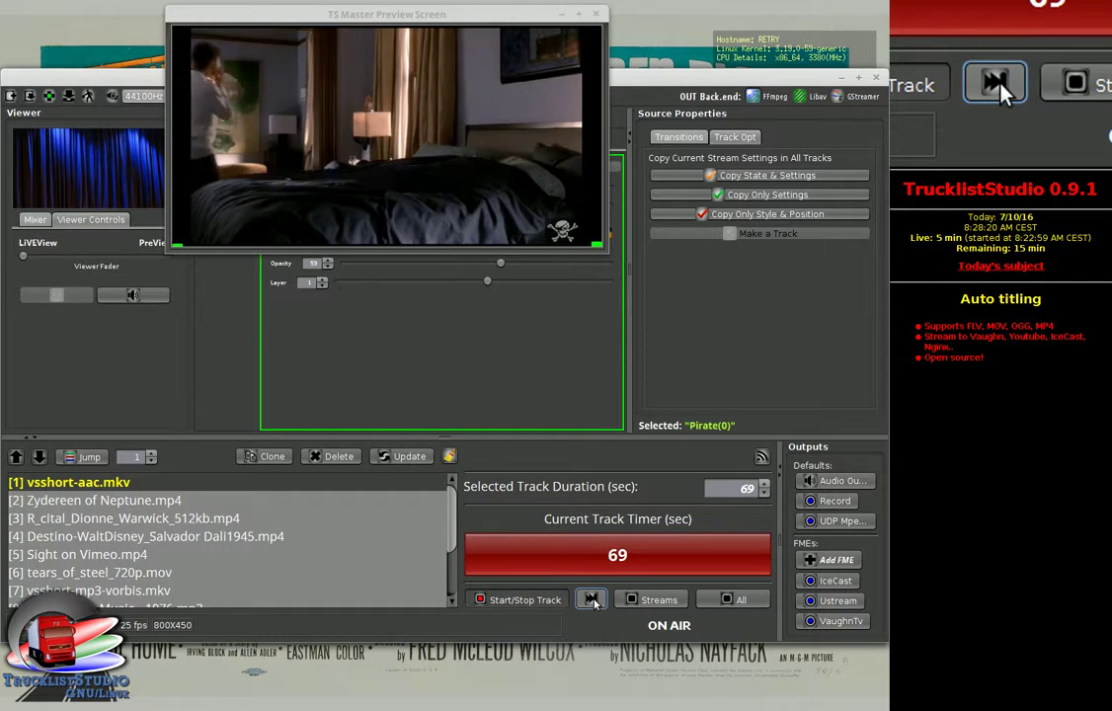
pyautogui.click(594, 599)
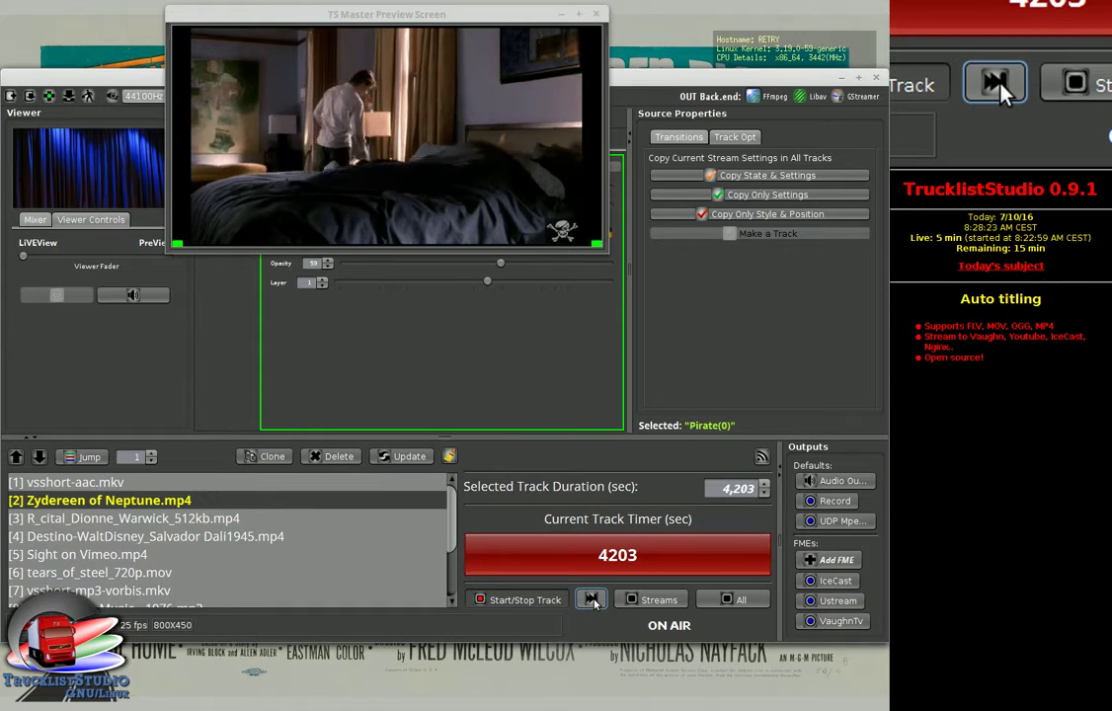
# Step: Move the preview window clear of the source settings and add a new text source
pyautogui.moveTo(982, 29)
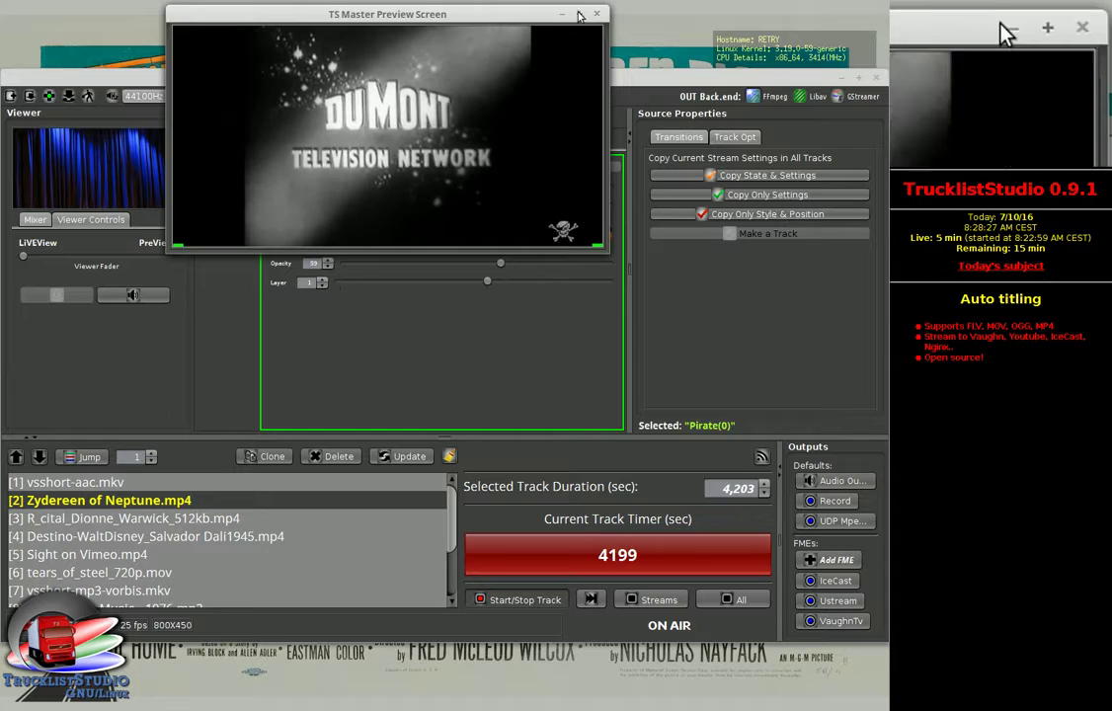
pyautogui.moveTo(487, 15); pyautogui.dragTo(723, 339)
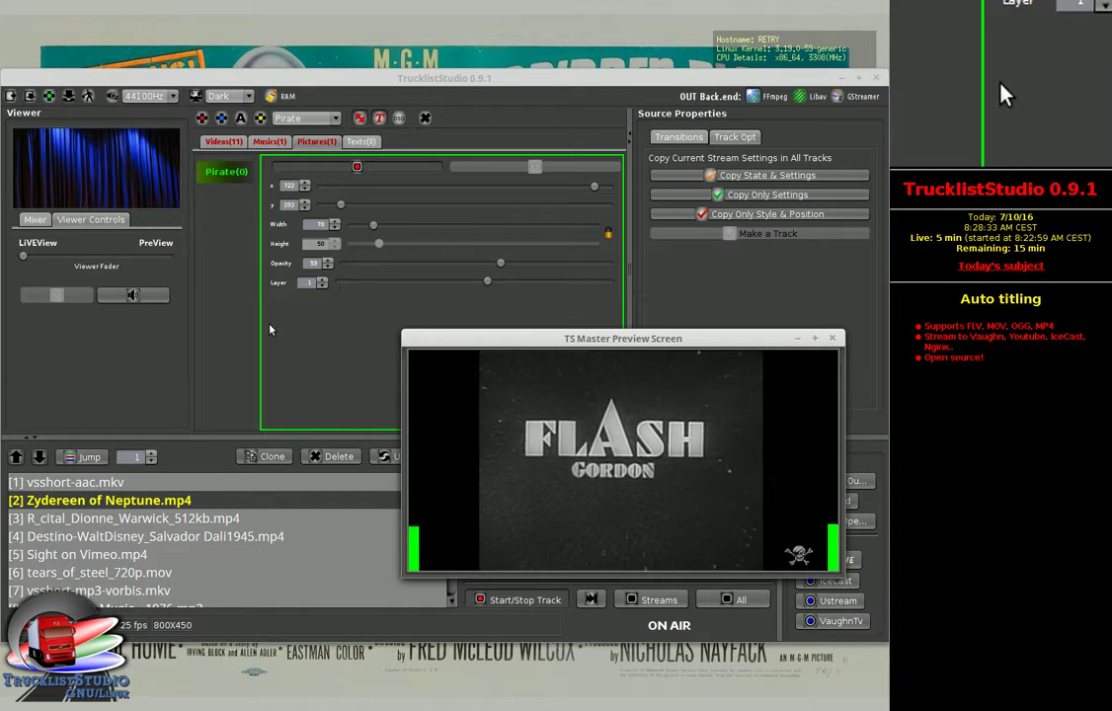
pyautogui.click(362, 143)
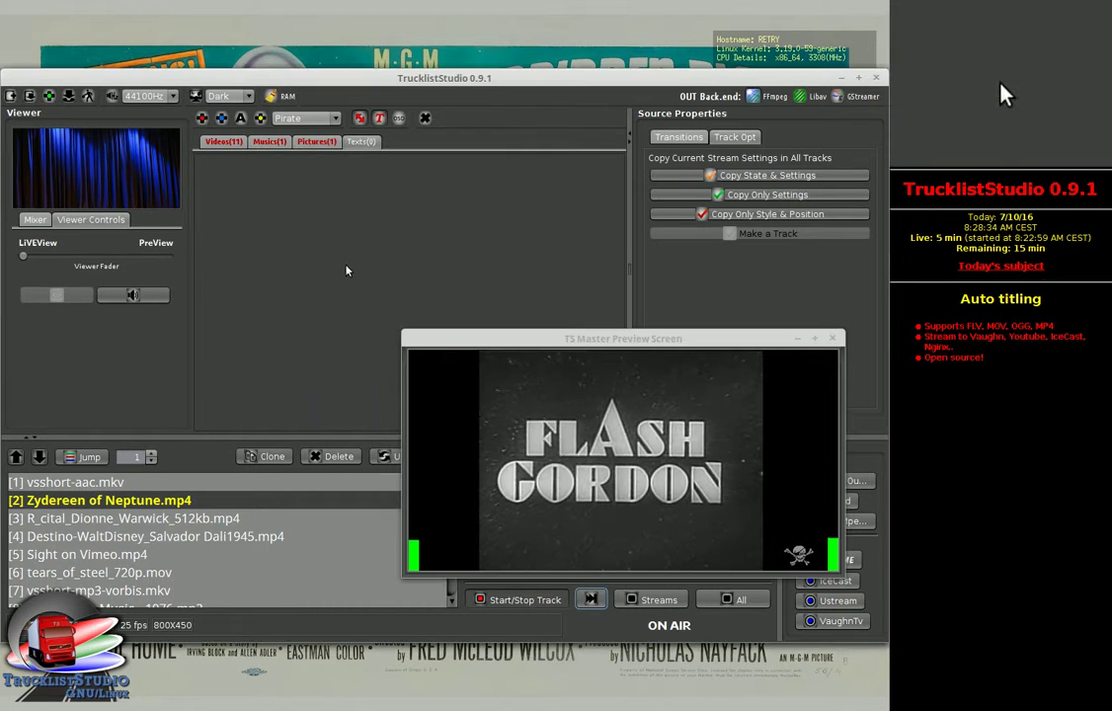
pyautogui.click(242, 120)
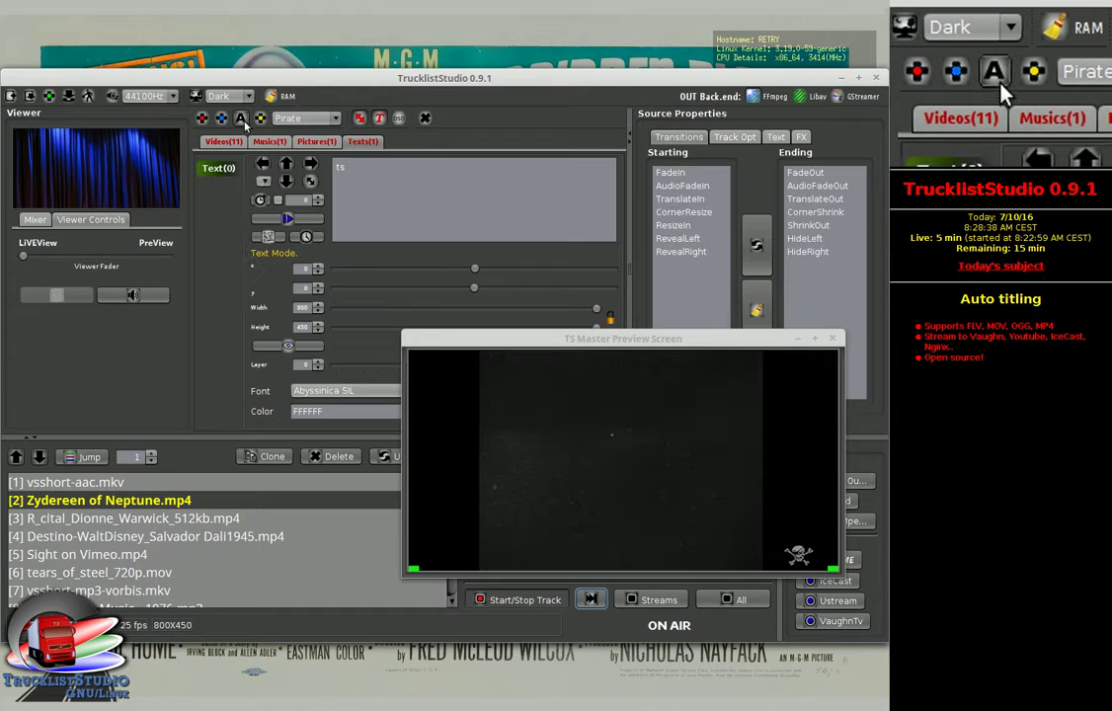
# Step: Switch the text source to timer mode with playlist mode enabled, set its layer to 2 and start it
pyautogui.click(260, 201)
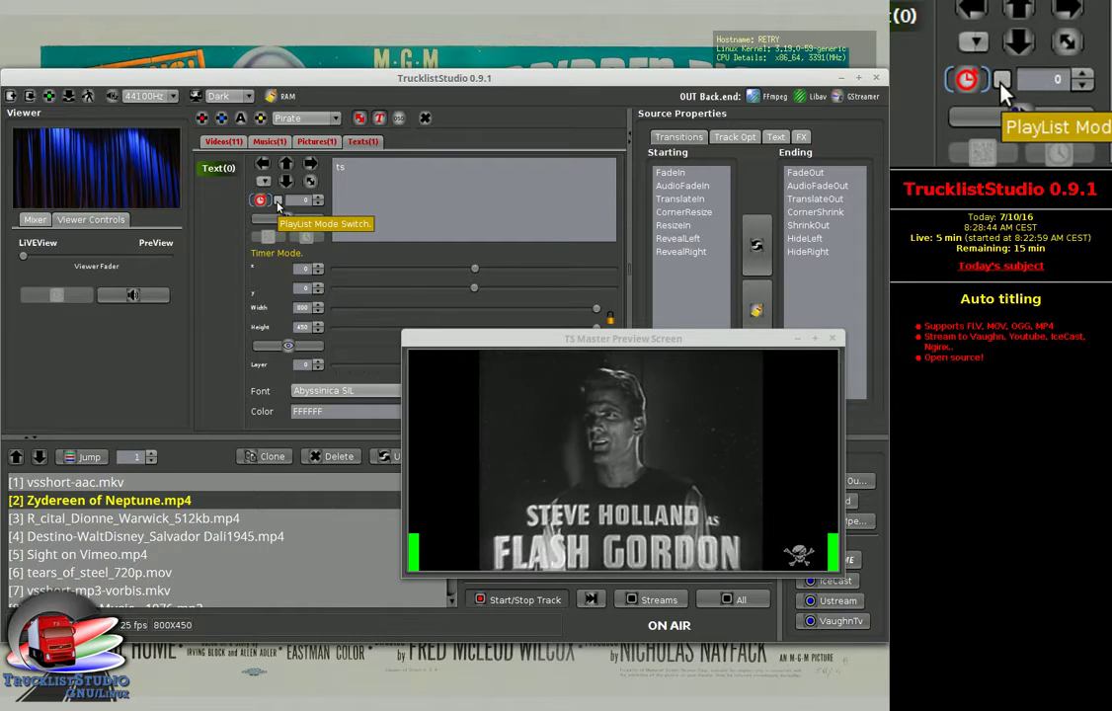
pyautogui.click(277, 201)
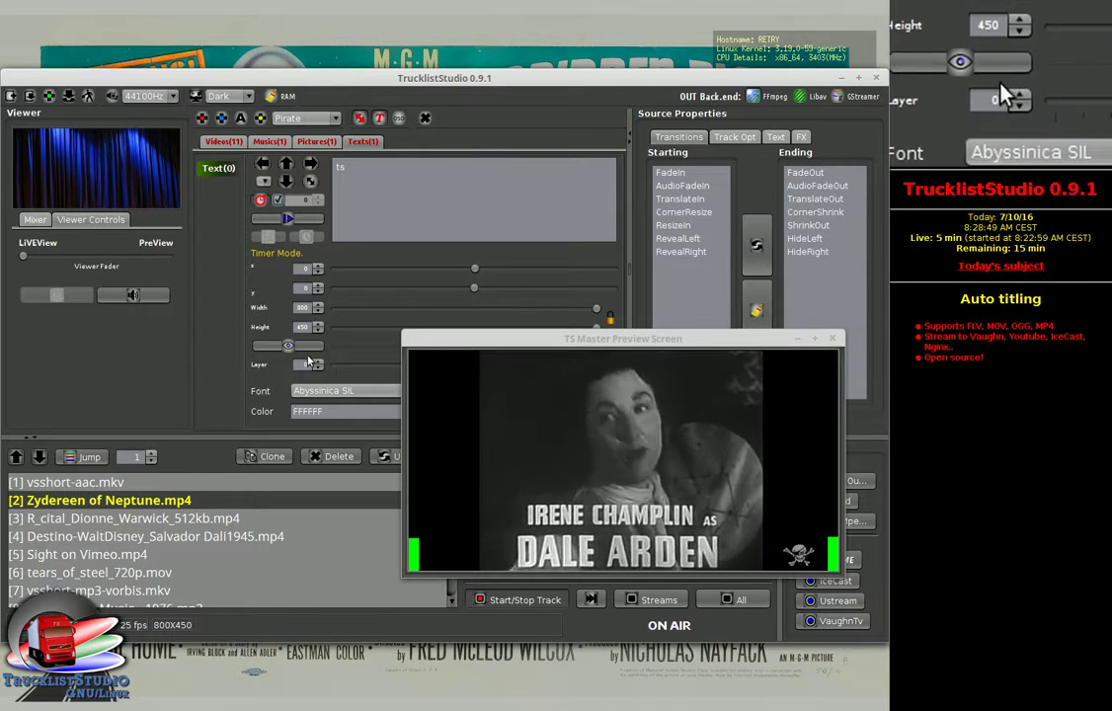
pyautogui.click(318, 363)
pyautogui.click(319, 362)
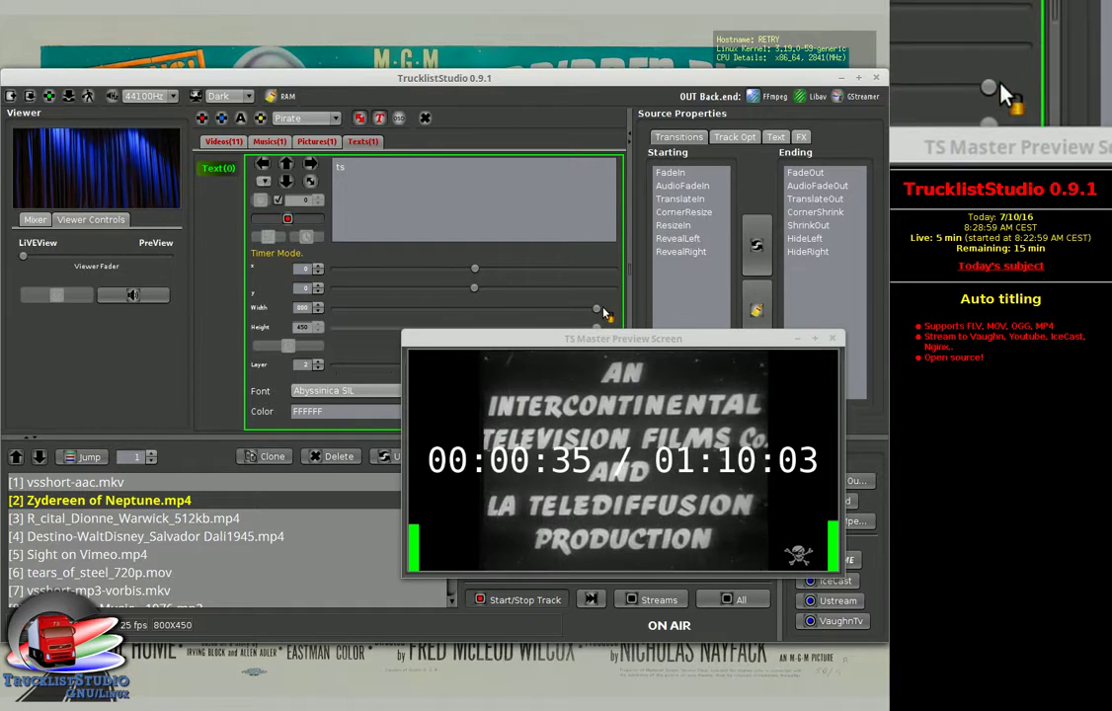
# Step: Reduce the timer's height to 15, moving the preview off its settings, and position it at x 5, y 5
pyautogui.click(605, 330)
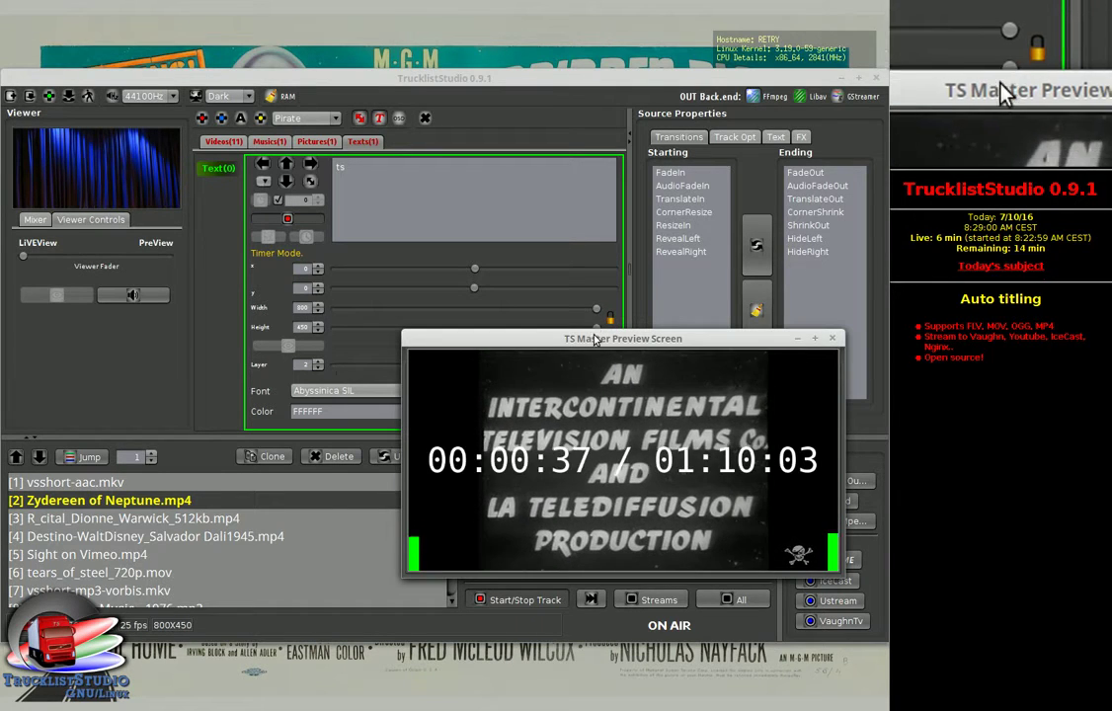
pyautogui.moveTo(586, 342); pyautogui.dragTo(346, 329)
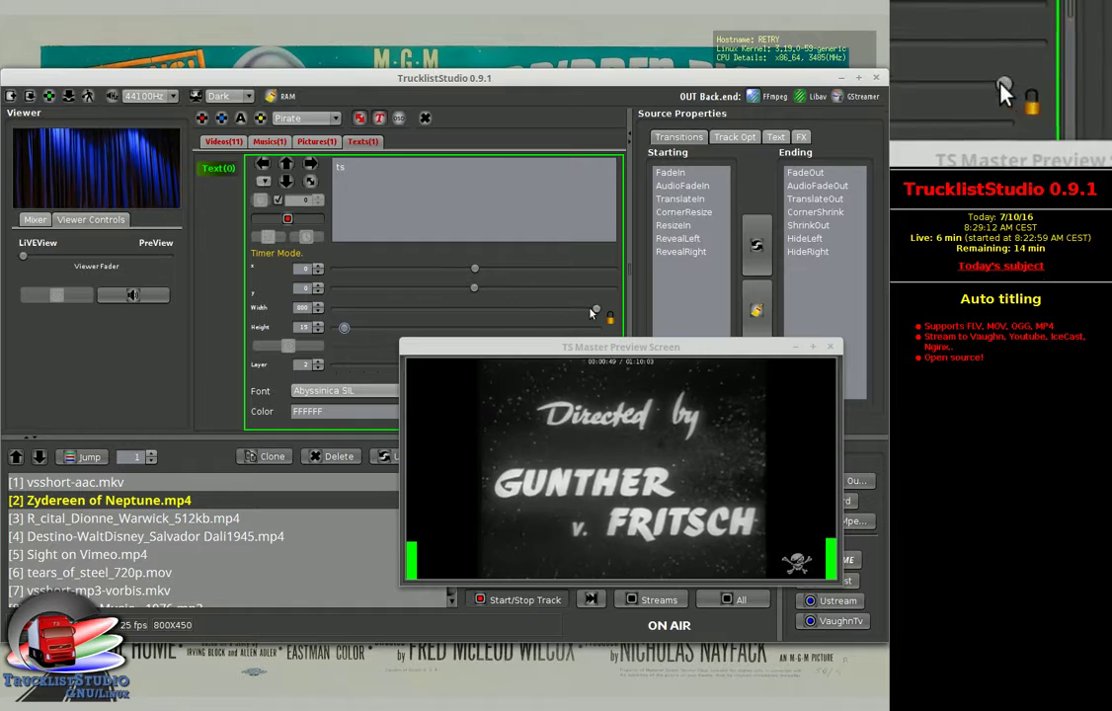
pyautogui.click(318, 270)
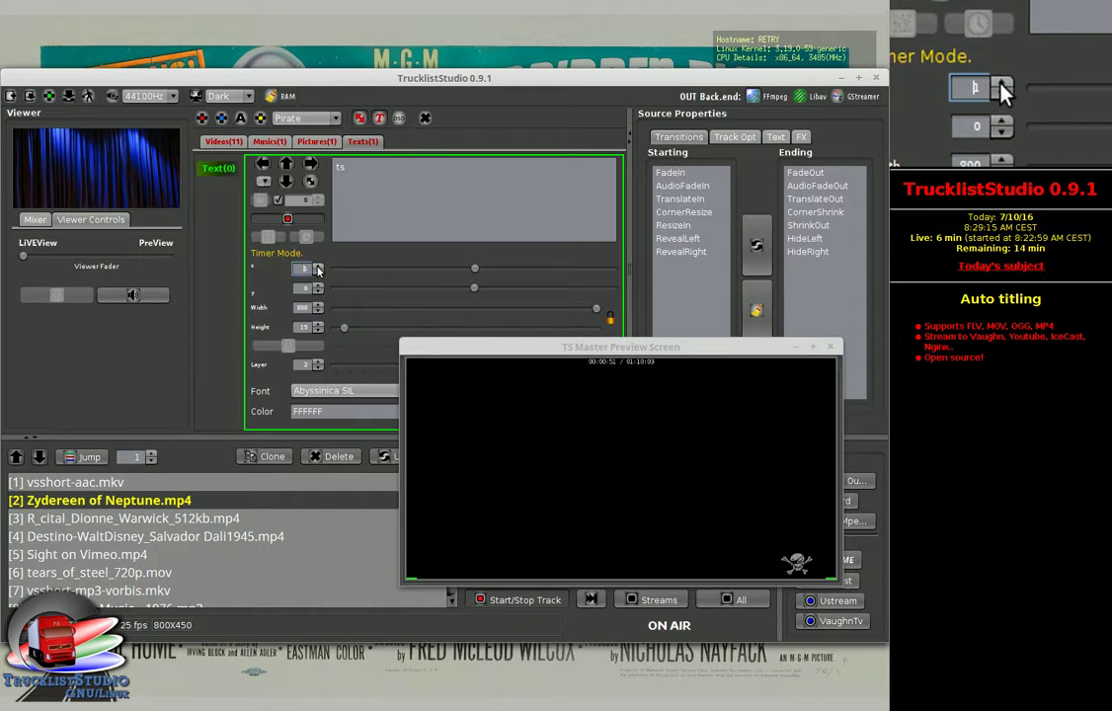
pyautogui.click(318, 286)
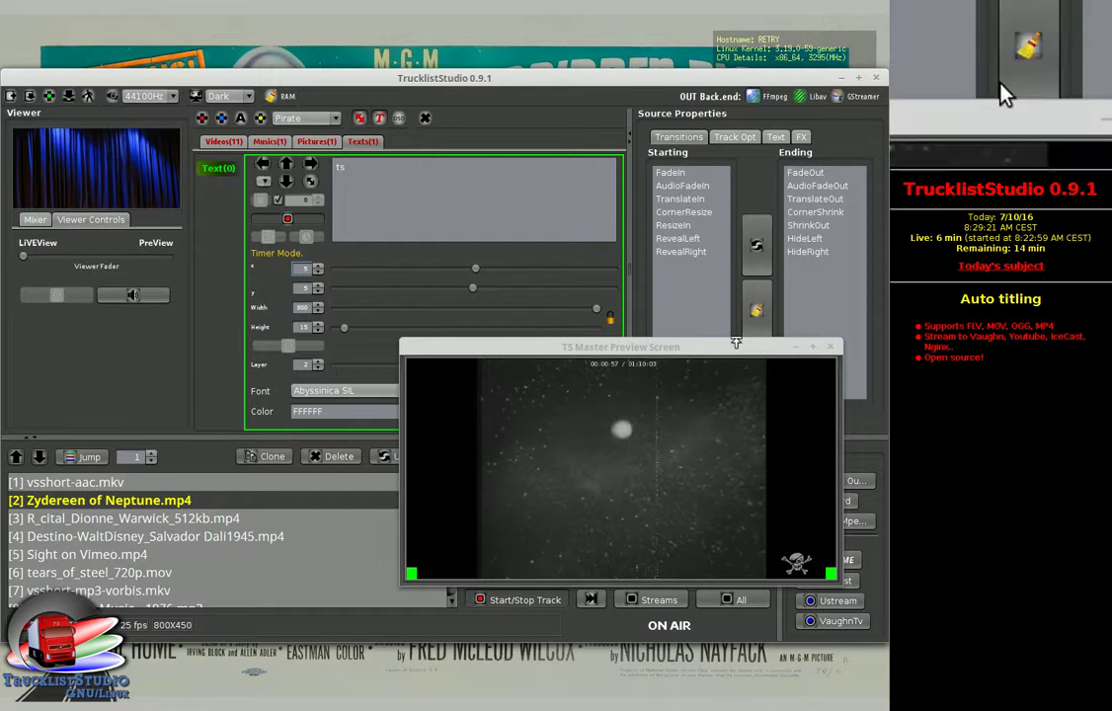
# Step: Give the timer a rectangle background with the background opacity set to 50
pyautogui.click(776, 137)
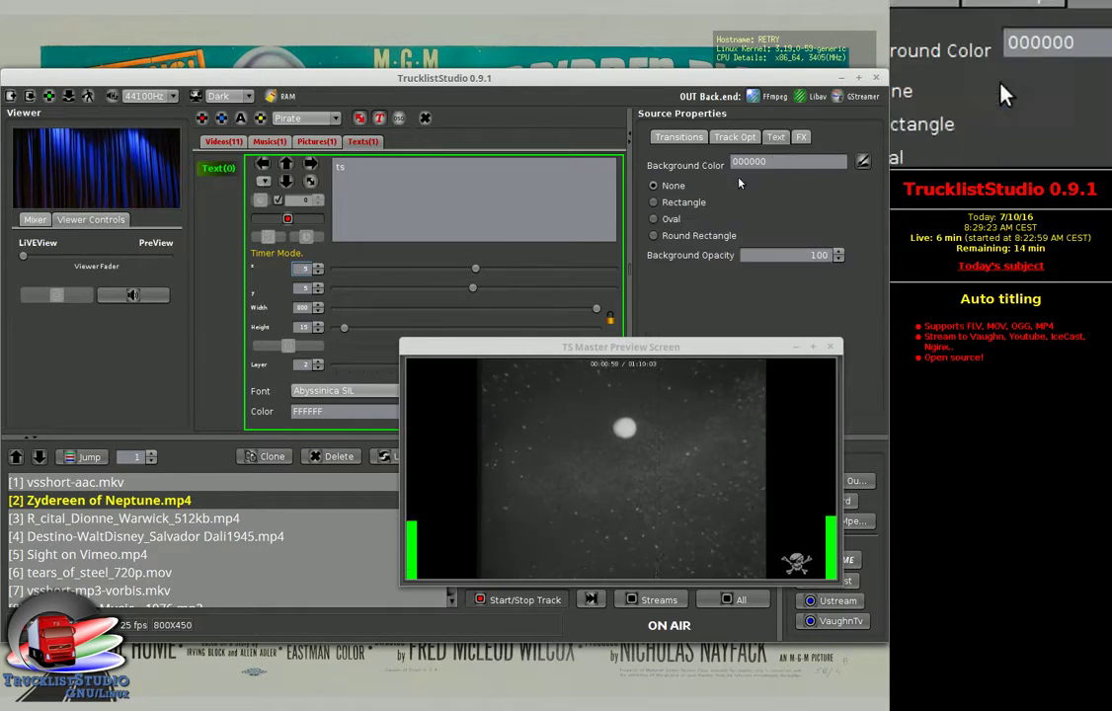
pyautogui.click(683, 203)
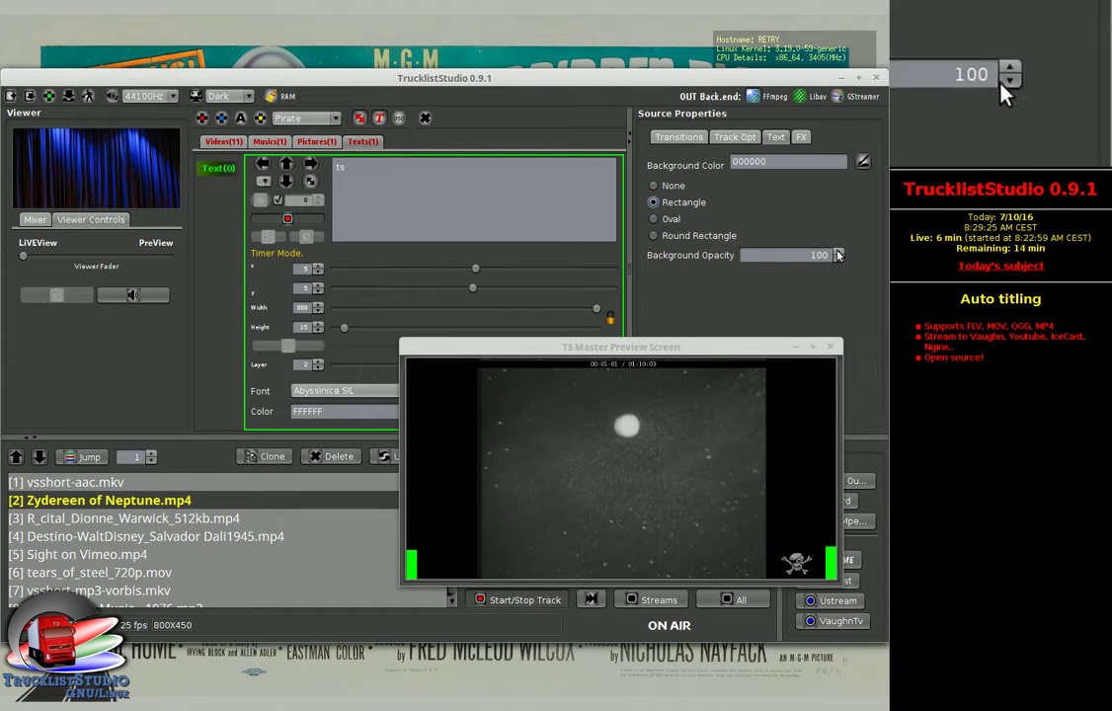
pyautogui.write('50')
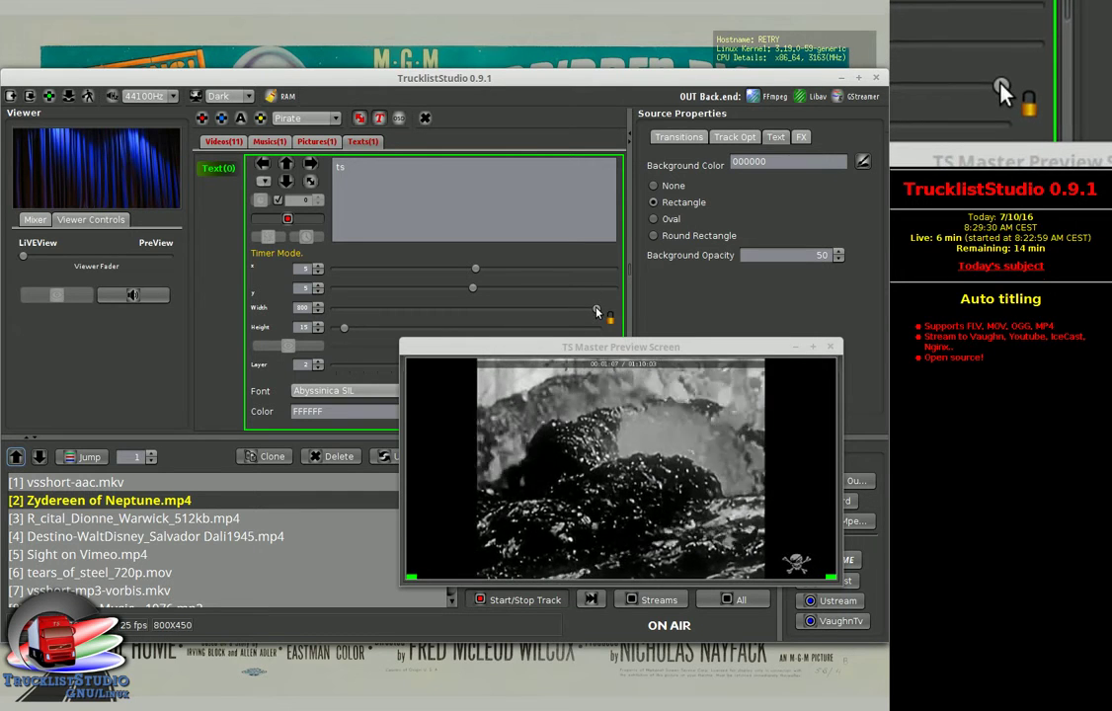
# Step: Narrow the timer to a width of 142
pyautogui.moveTo(504, 311); pyautogui.dragTo(451, 315)
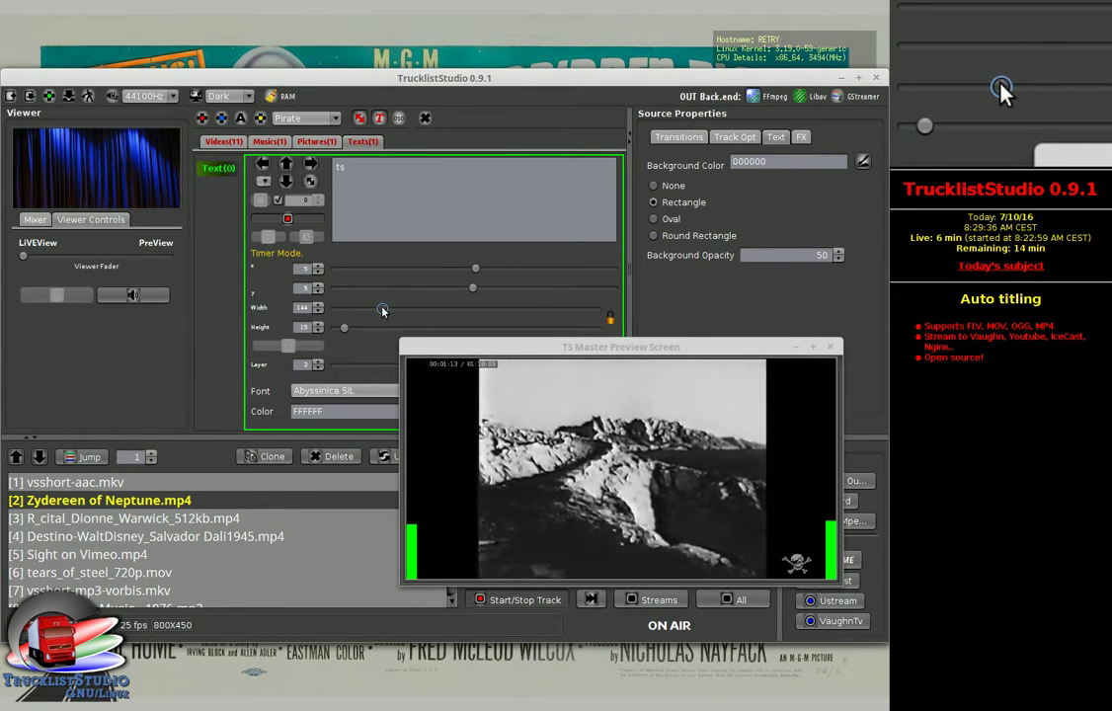
pyautogui.click(316, 325)
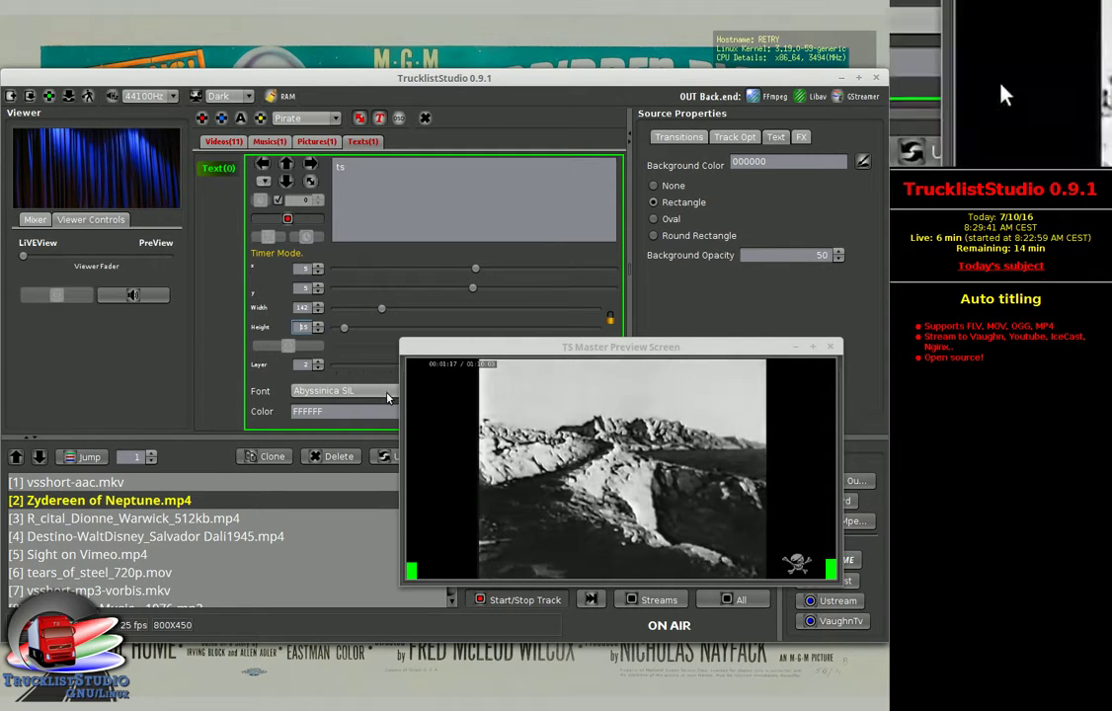
# Step: Move the master preview clear of the settings and enlarge it to examine the timer overlay on the playing track
pyautogui.moveTo(622, 348); pyautogui.dragTo(256, 61)
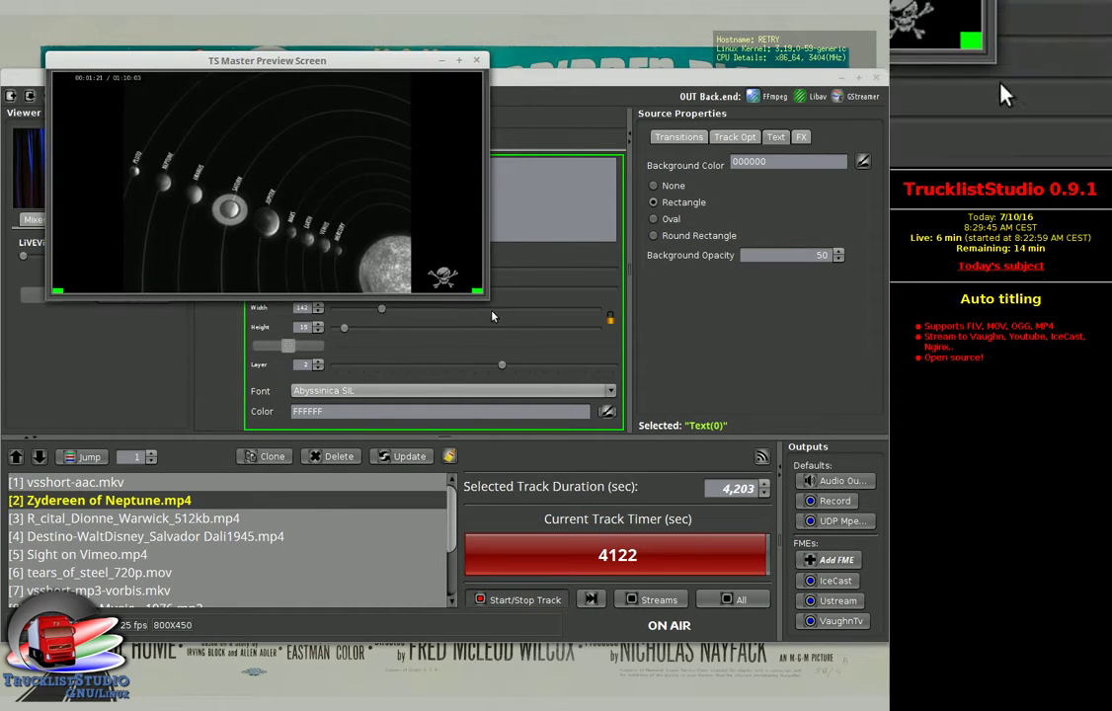
pyautogui.moveTo(479, 296); pyautogui.dragTo(707, 480)
pyautogui.moveTo(808, 487); pyautogui.dragTo(820, 493)
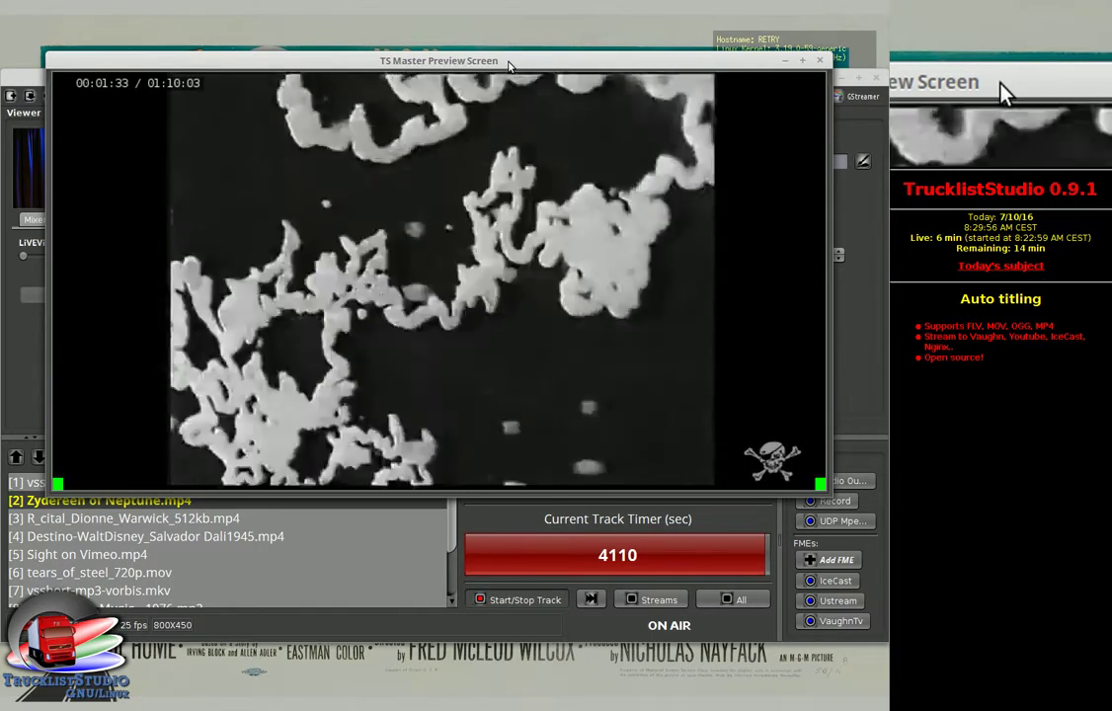
pyautogui.moveTo(509, 65); pyautogui.dragTo(540, 244)
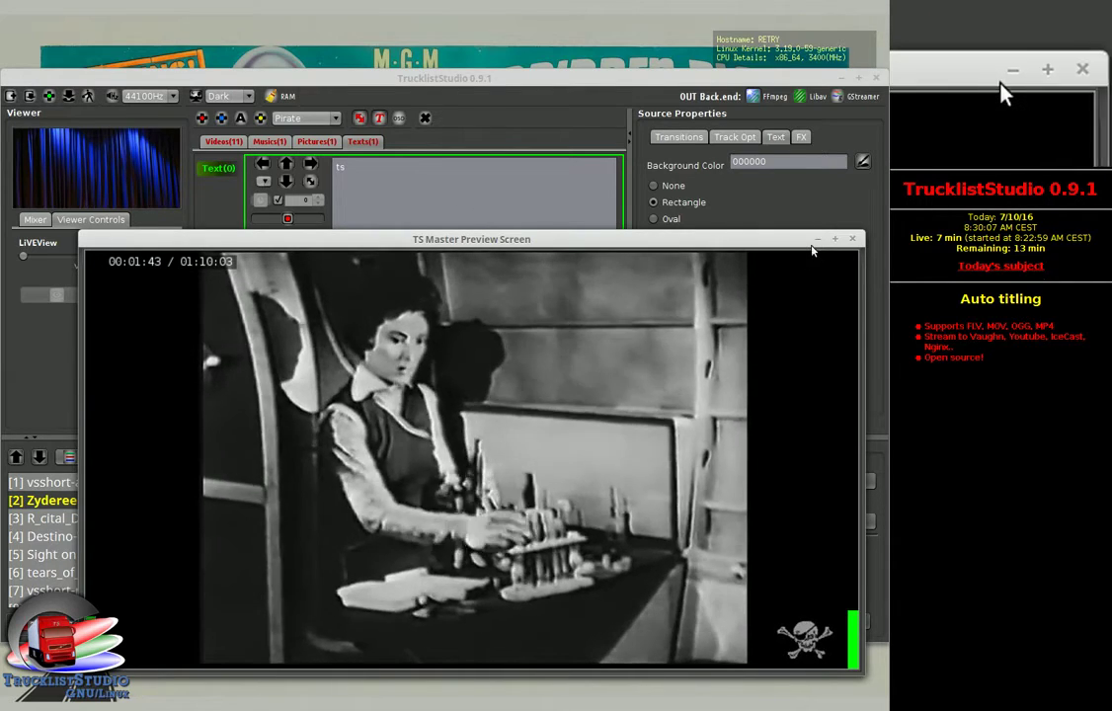
# Step: Close the master preview and copy the timer's state and settings to all tracks
pyautogui.click(853, 238)
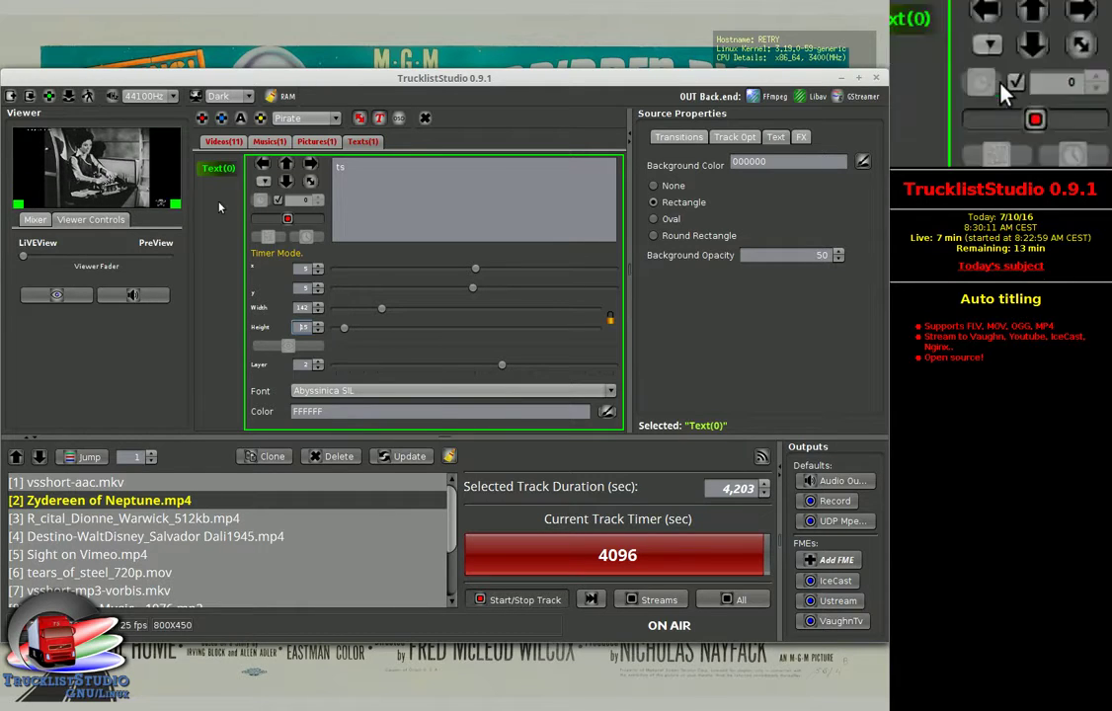
pyautogui.click(734, 138)
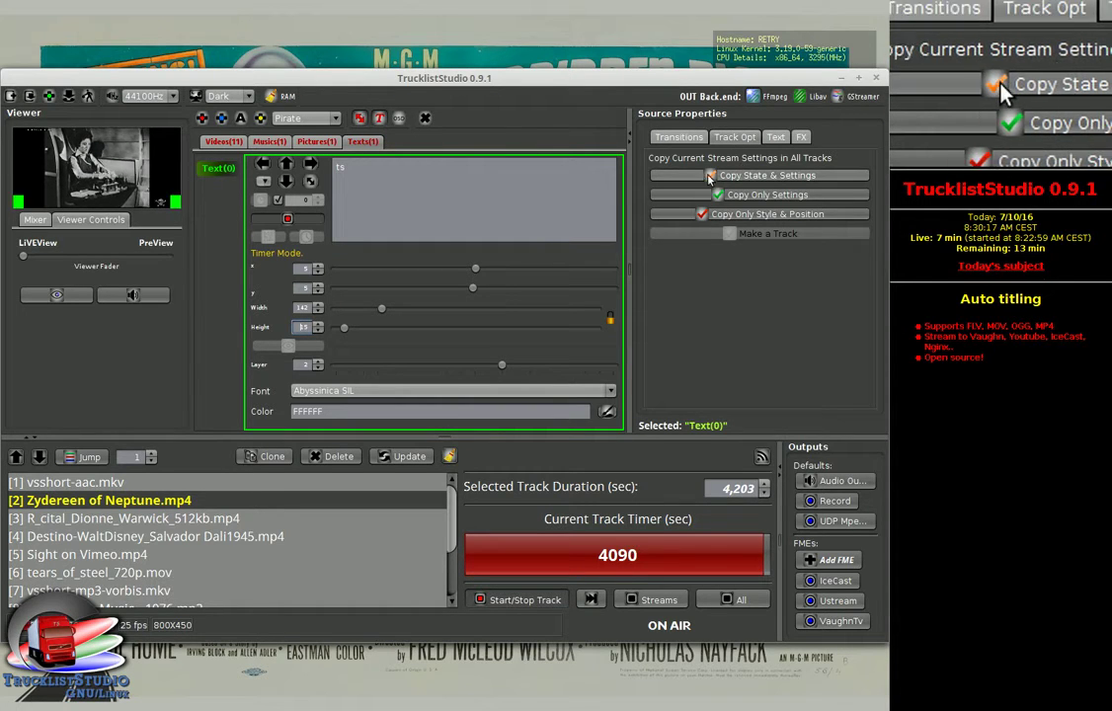
pyautogui.click(764, 176)
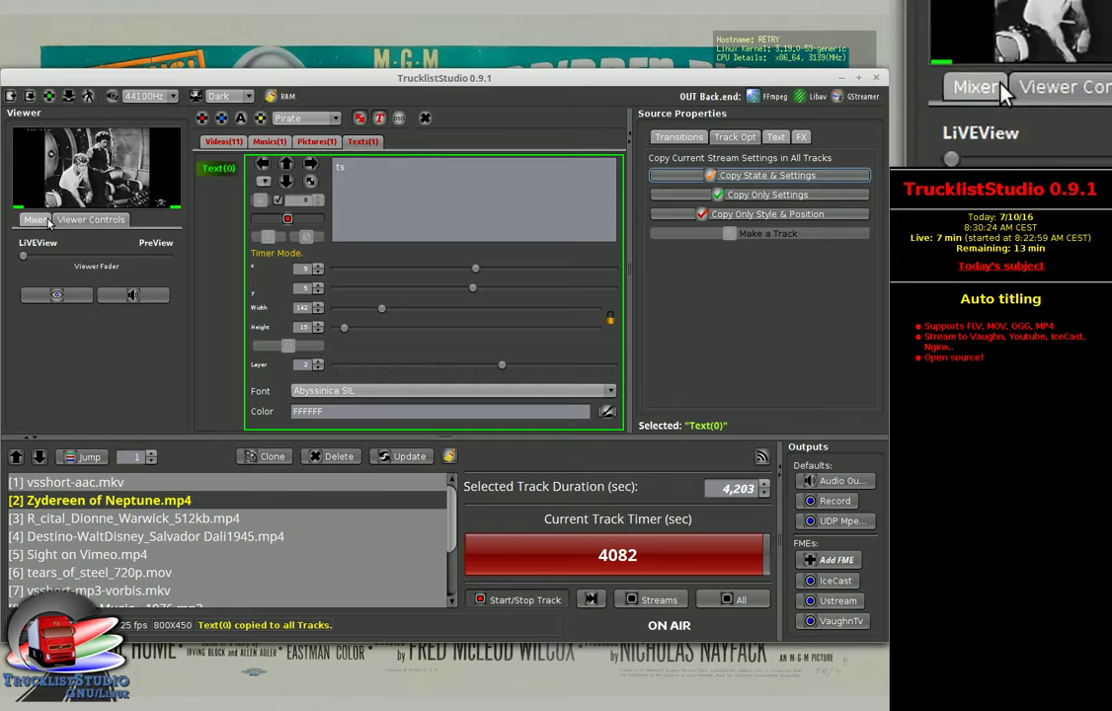
# Step: Skip through the playlist up to vsshort-mp3-vorbis.mkv, checking the timer on each track in an enlarged master preview
pyautogui.click(592, 601)
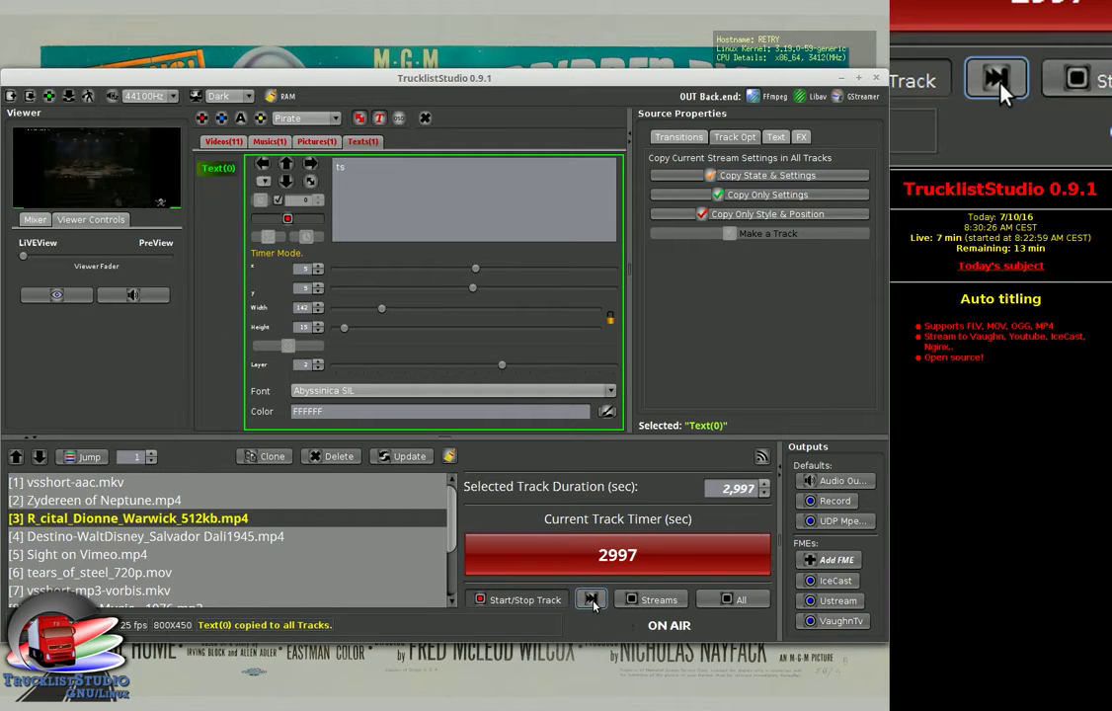
pyautogui.click(591, 600)
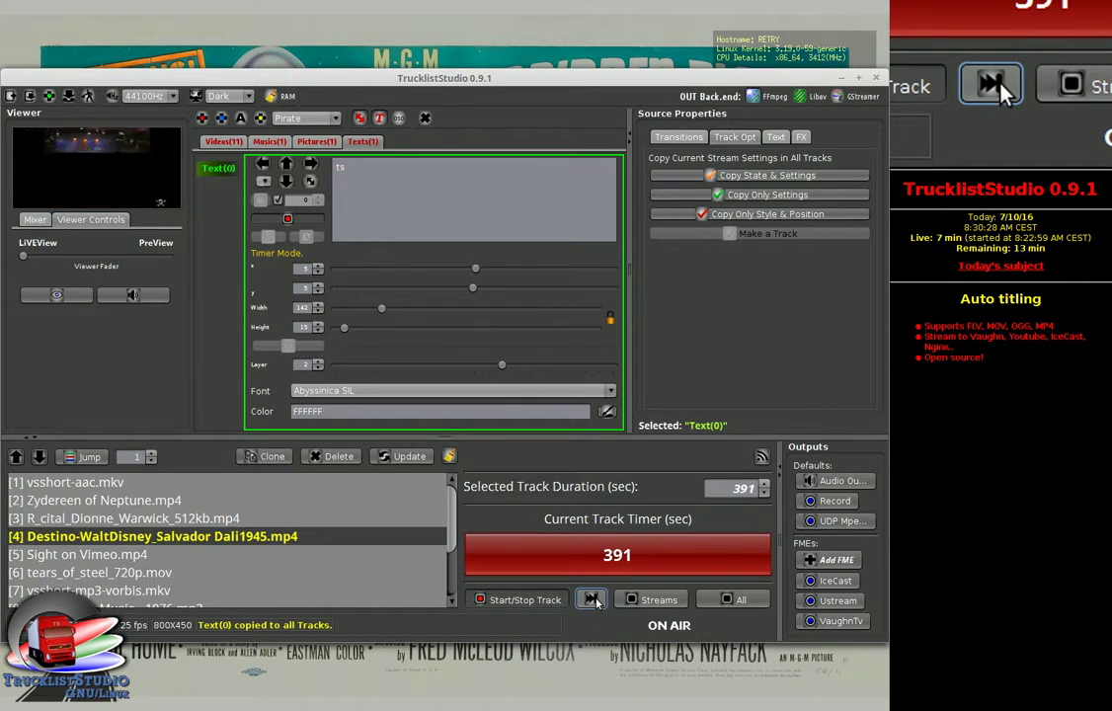
pyautogui.click(71, 294)
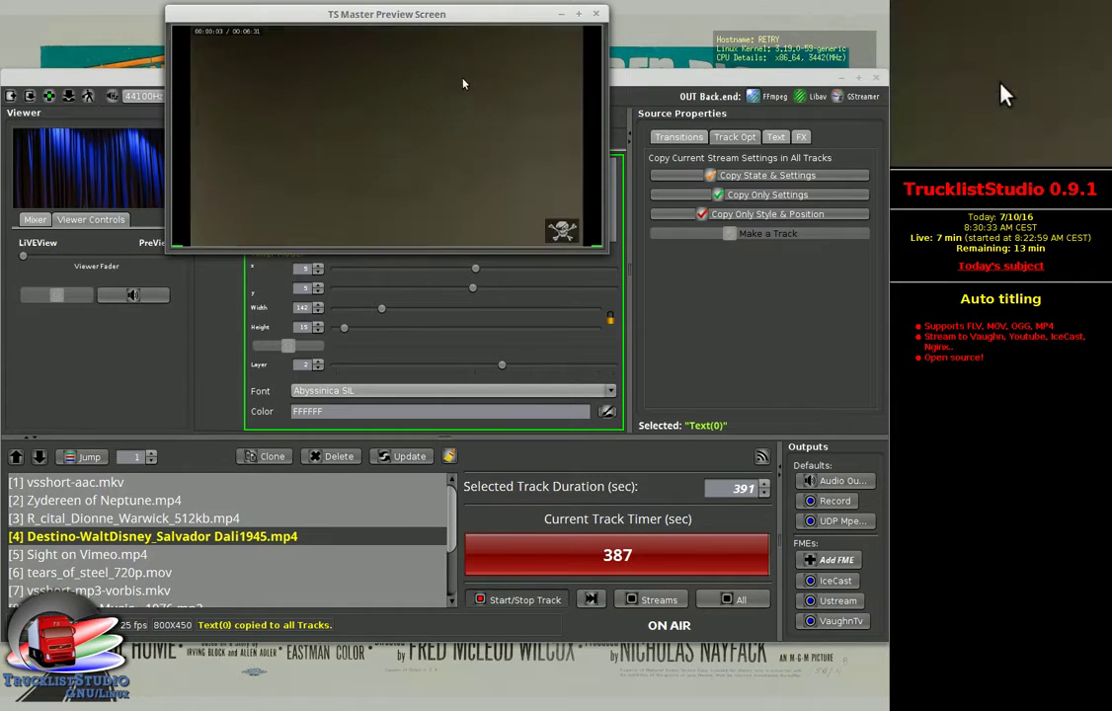
pyautogui.moveTo(606, 246); pyautogui.dragTo(778, 330)
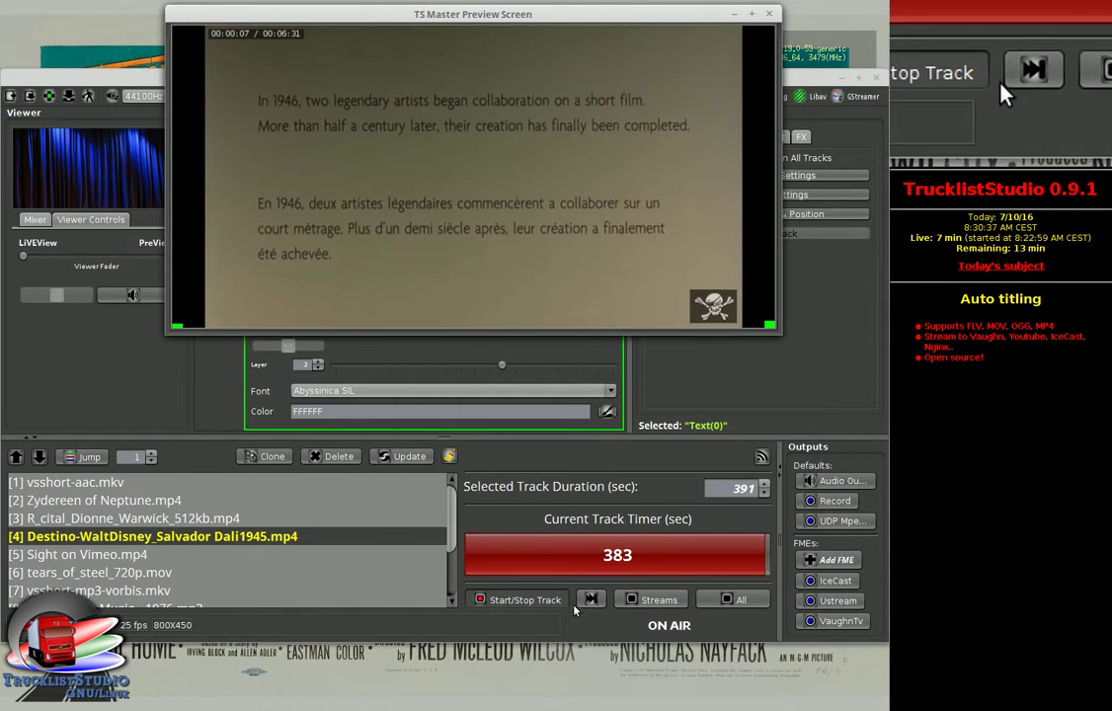
pyautogui.click(590, 600)
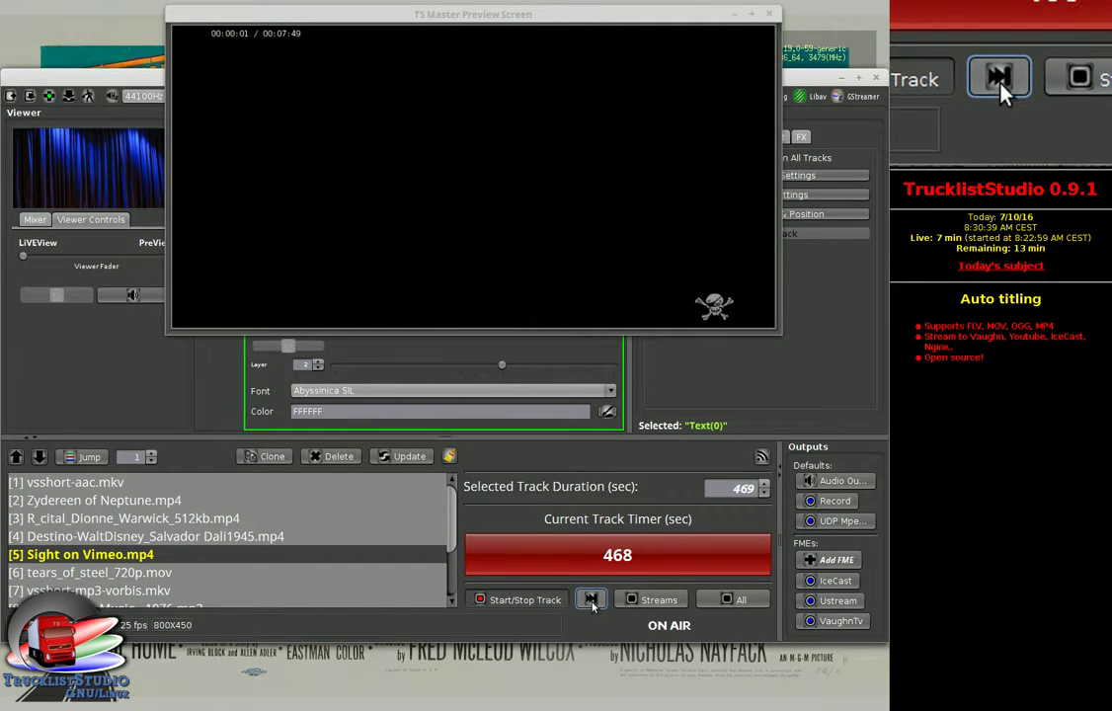
pyautogui.click(591, 599)
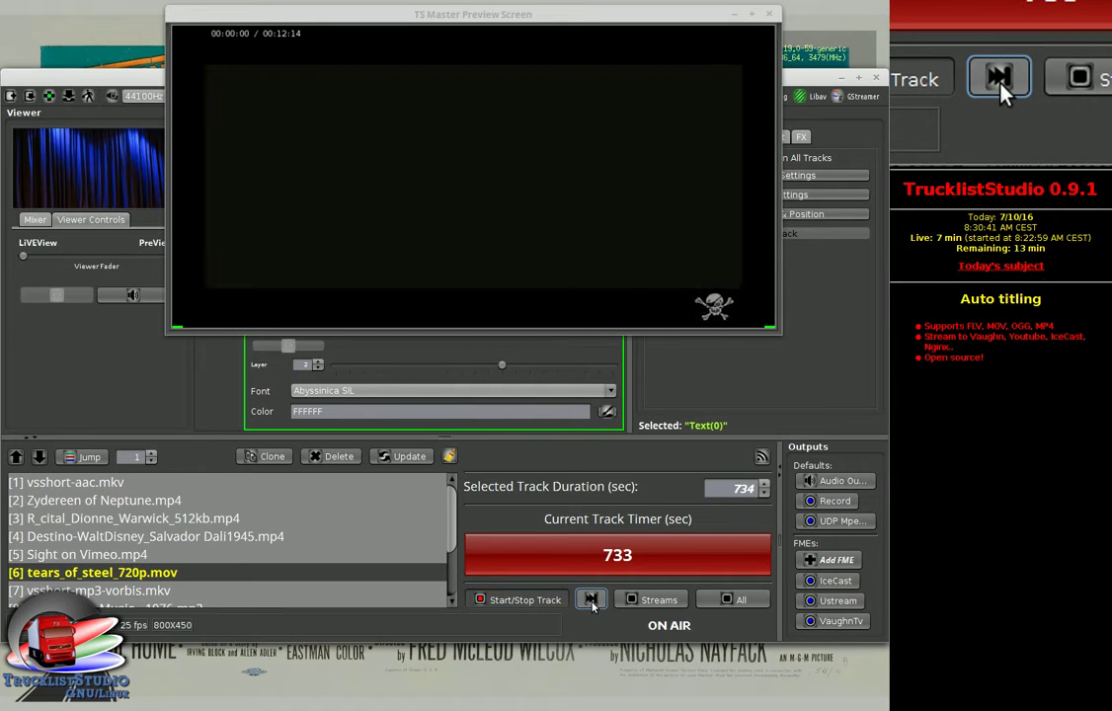
pyautogui.click(591, 599)
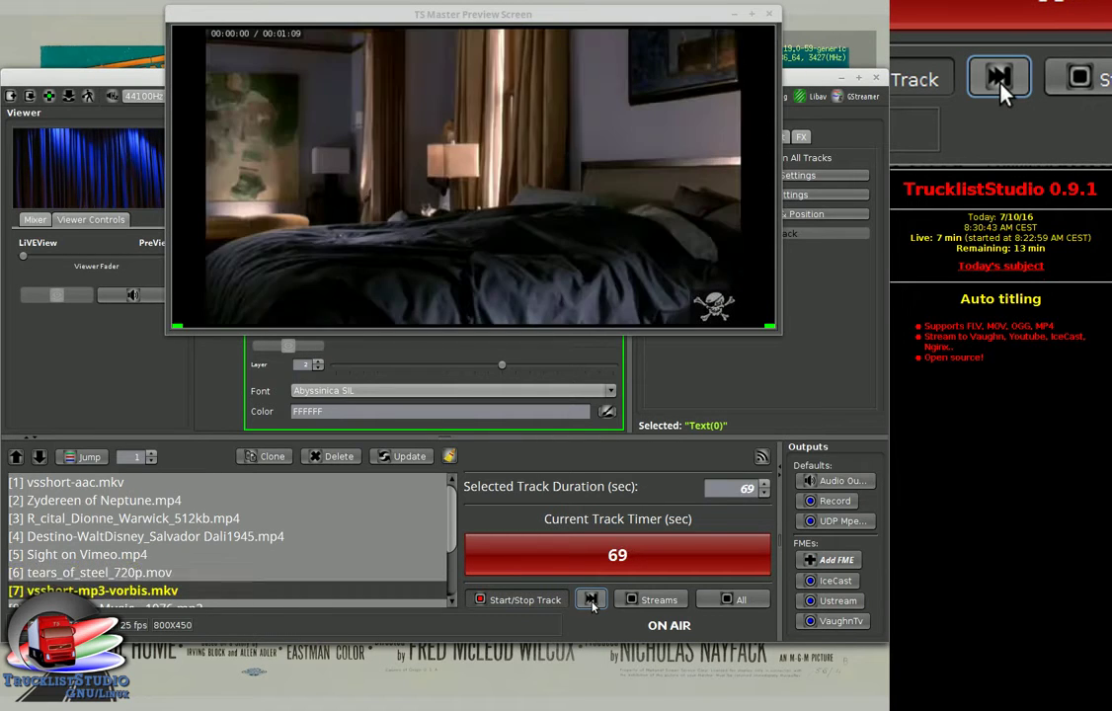
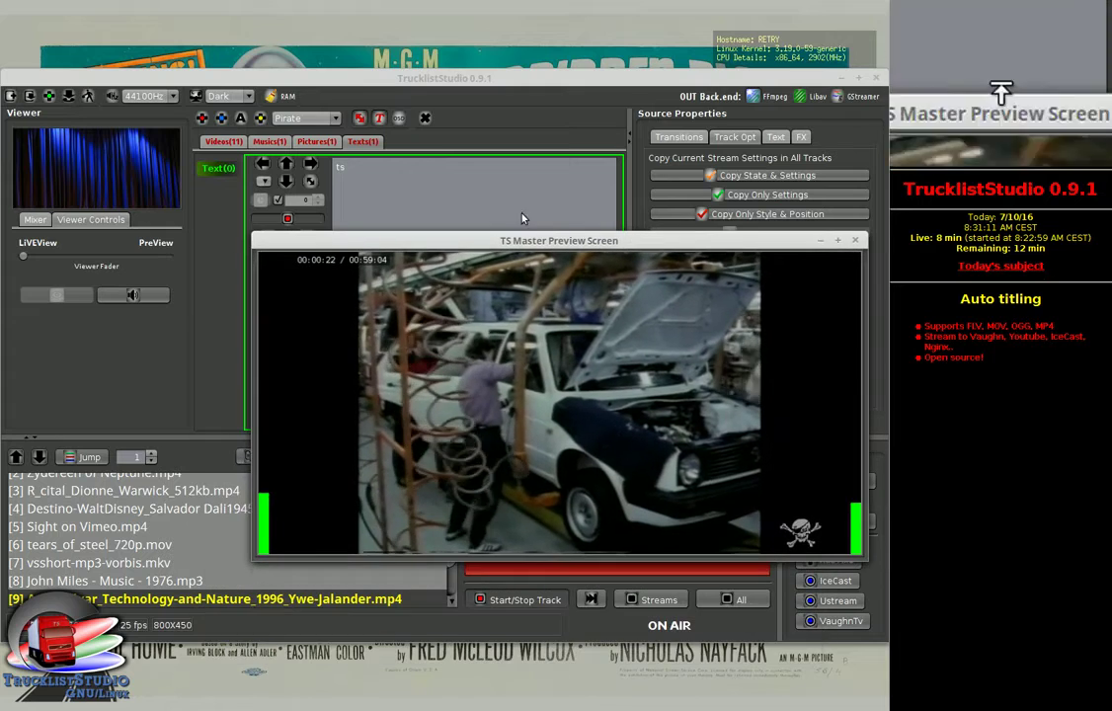
# Step: Add a second text source with the text "ts", start it and raise its layer to 3
pyautogui.click(237, 120)
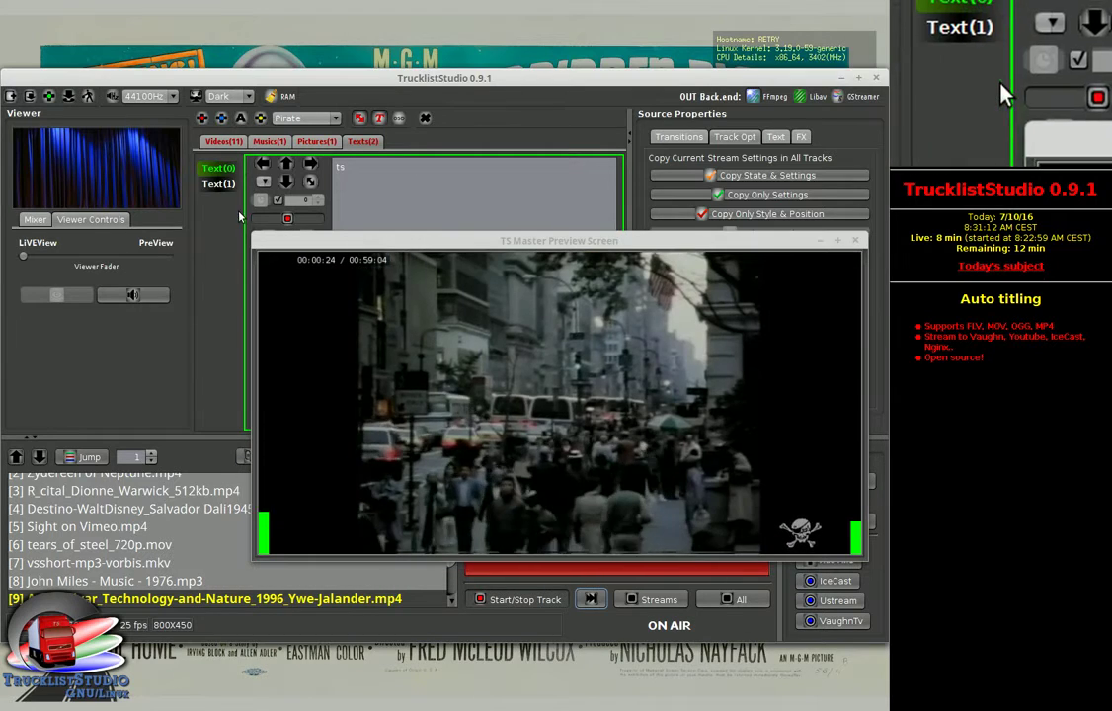
pyautogui.click(217, 190)
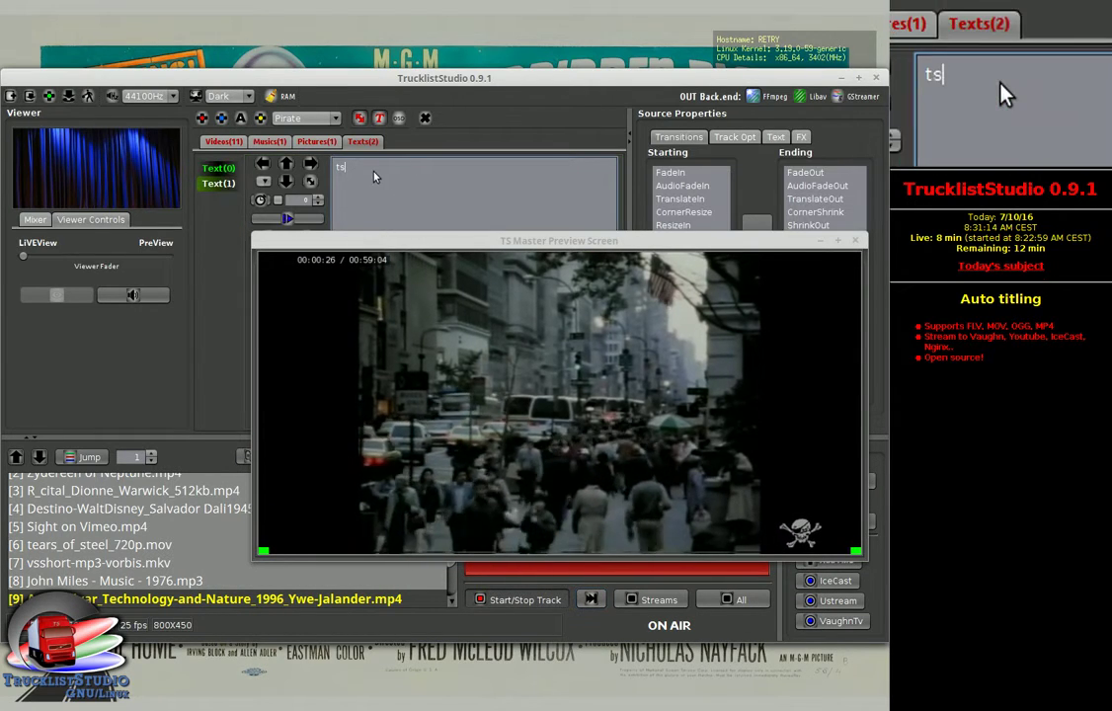
pyautogui.click(285, 219)
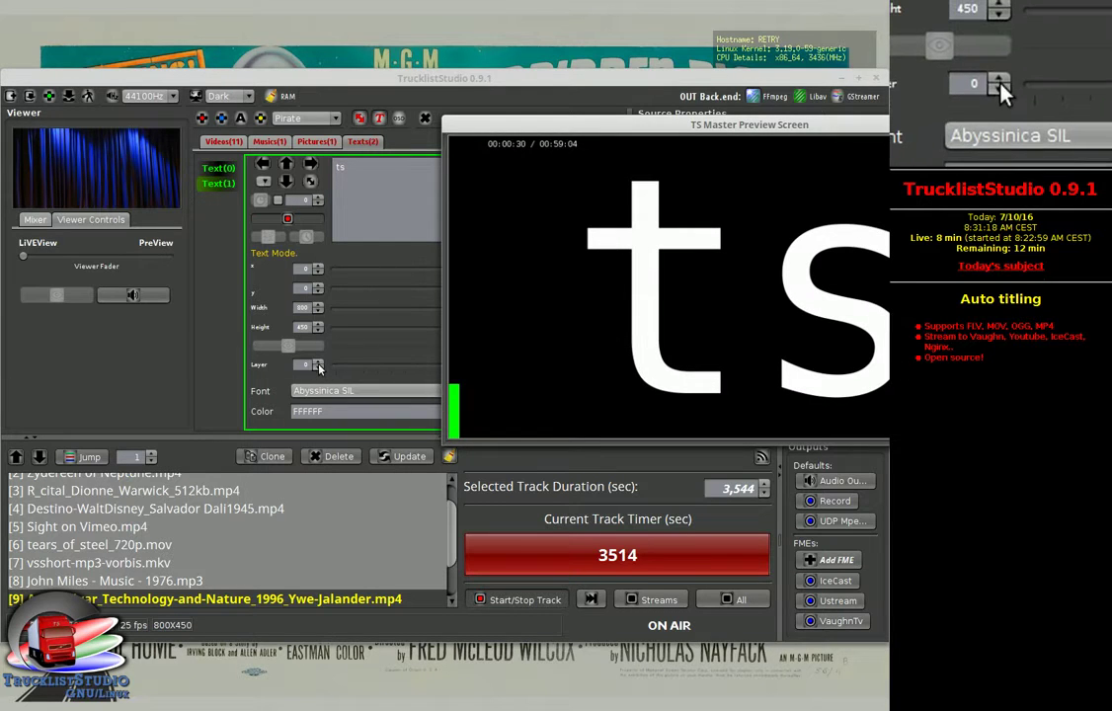
pyautogui.scroll(3, 318, 365)
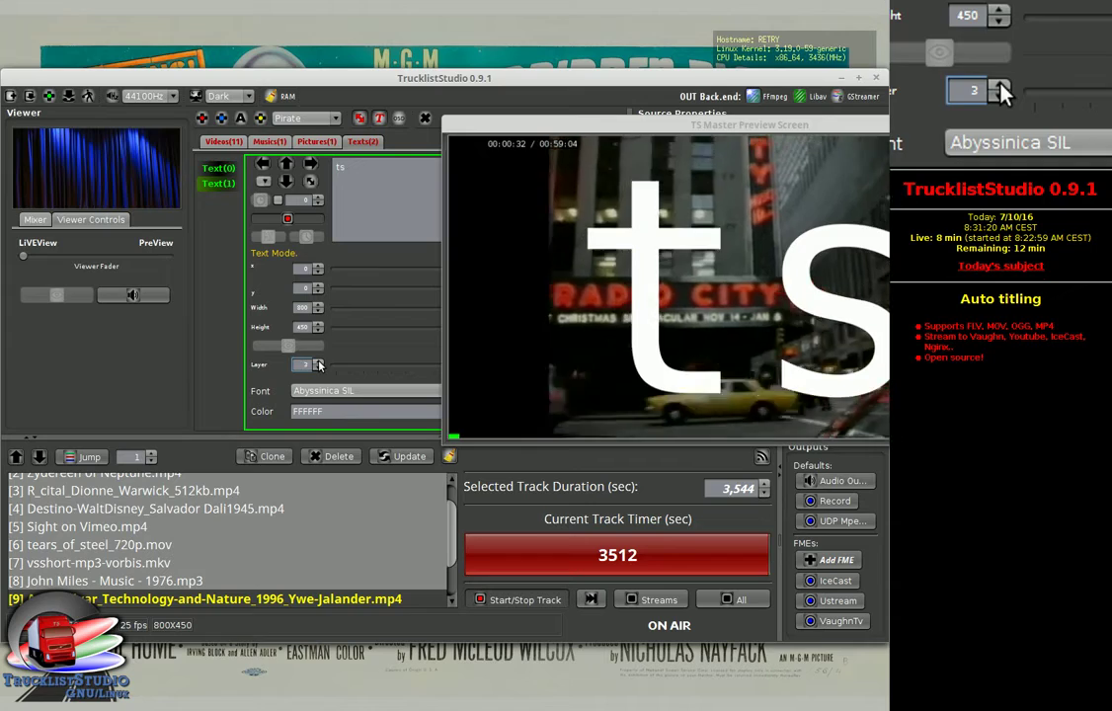
# Step: Reduce the "ts" text's height to 18 and set its y position to 425, moving the preview off its settings
pyautogui.moveTo(657, 128); pyautogui.dragTo(441, 390)
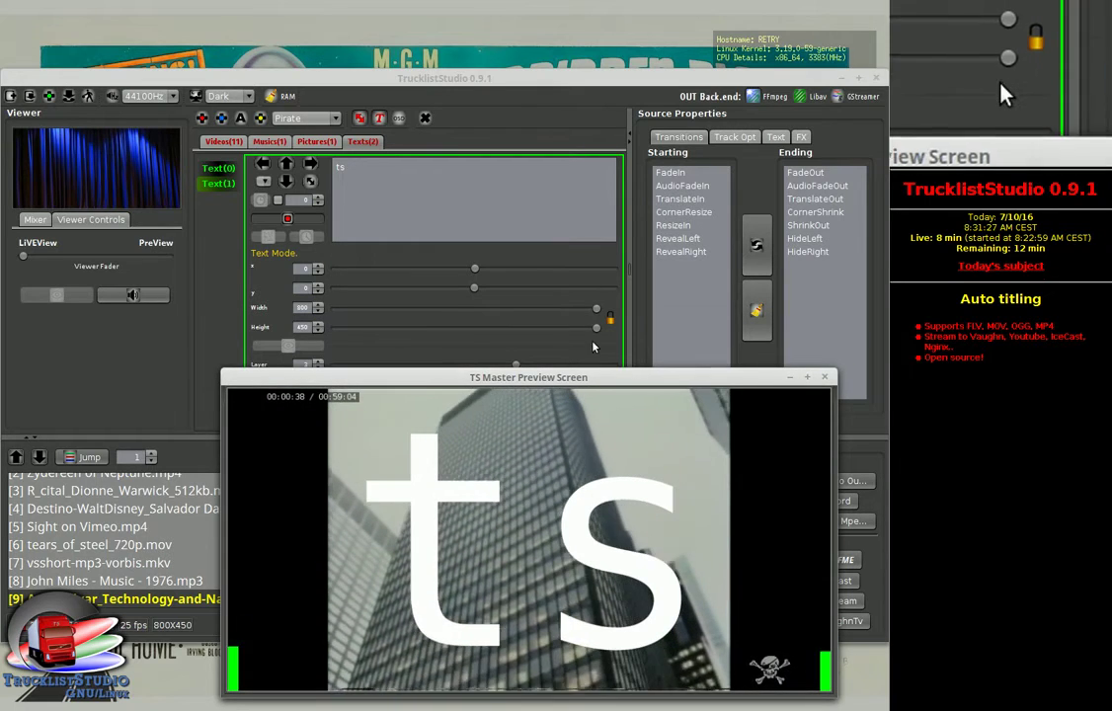
pyautogui.moveTo(594, 329); pyautogui.dragTo(345, 341)
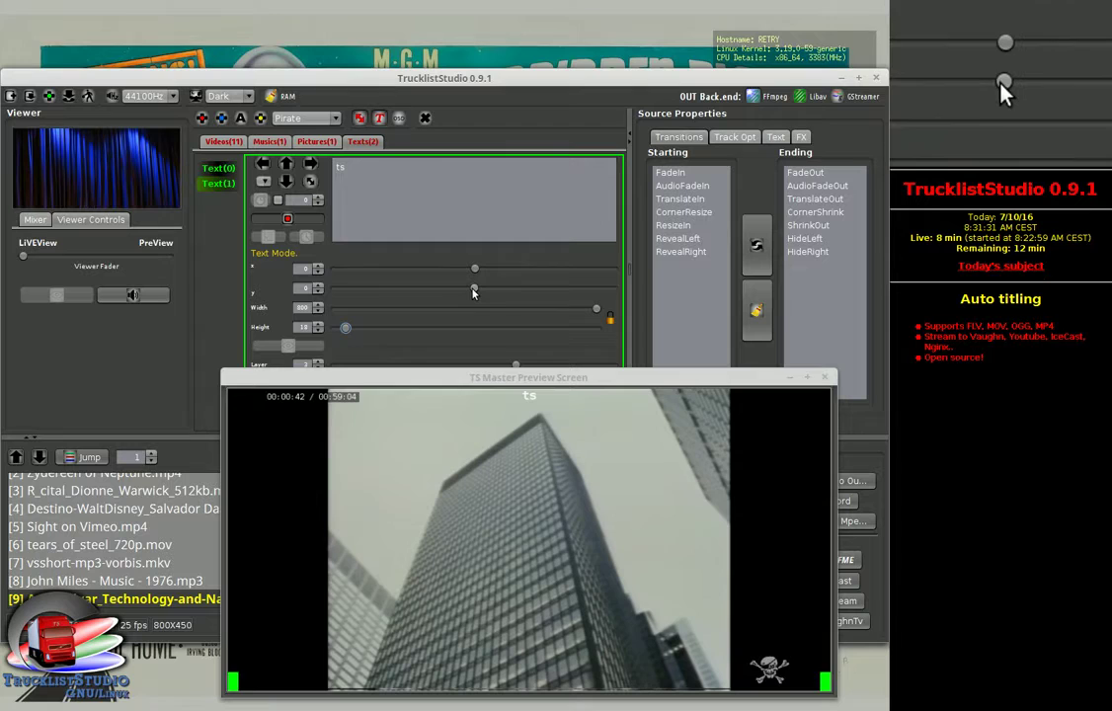
pyautogui.moveTo(473, 289); pyautogui.dragTo(343, 288)
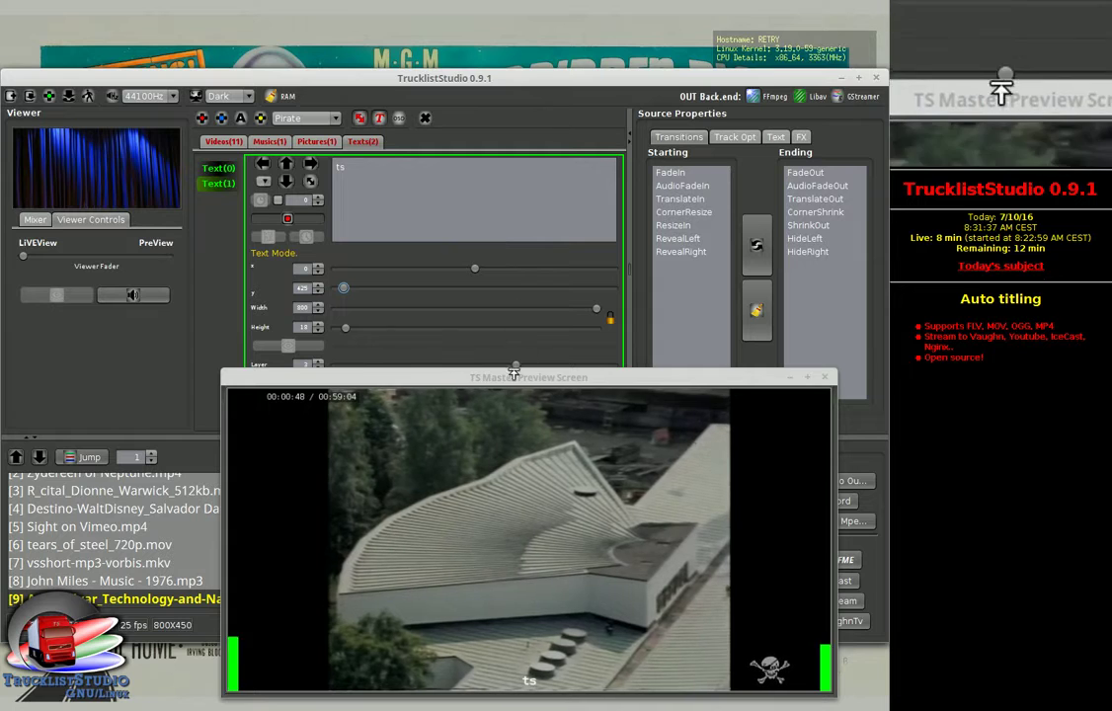
# Step: Copy the "ts" text's state and settings to all tracks
pyautogui.moveTo(506, 378); pyautogui.dragTo(479, 273)
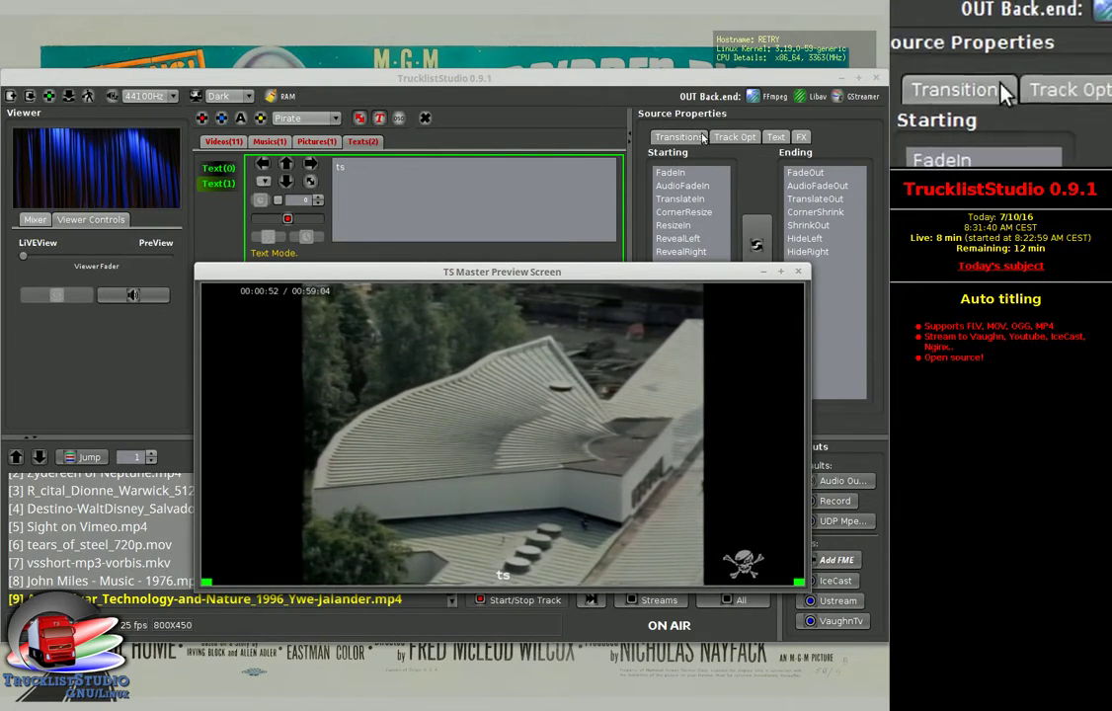
pyautogui.click(744, 138)
pyautogui.click(751, 175)
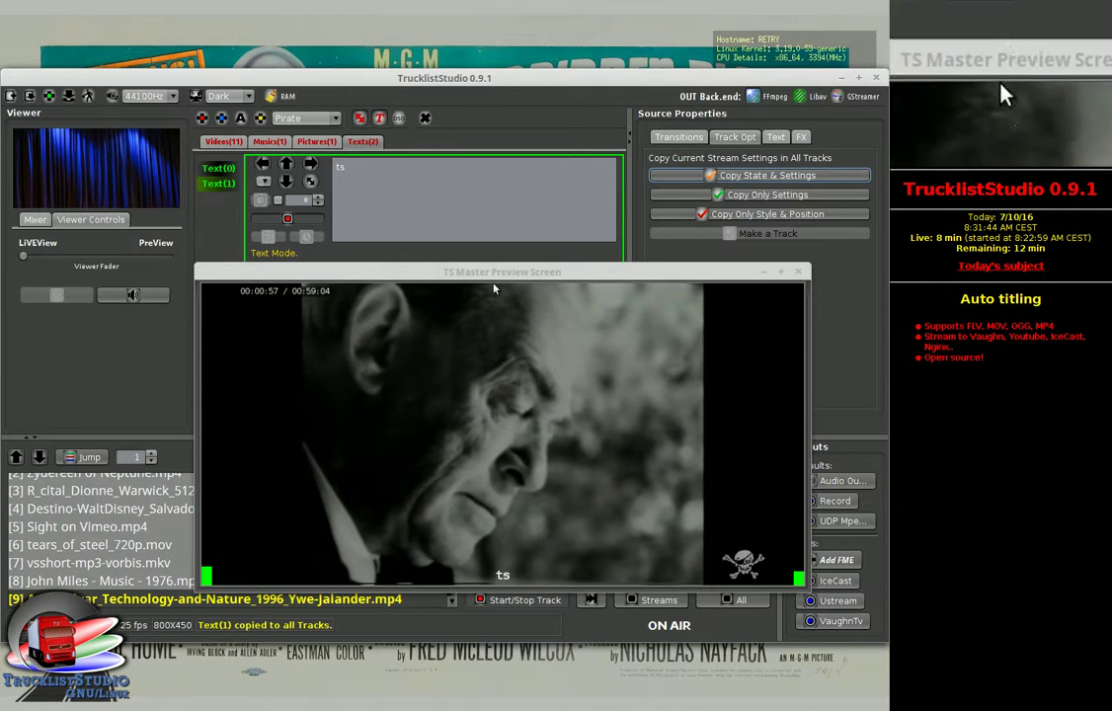
# Step: Close the master preview and skip ahead to track 11 to check the copied overlays
pyautogui.moveTo(495, 272); pyautogui.dragTo(556, 117)
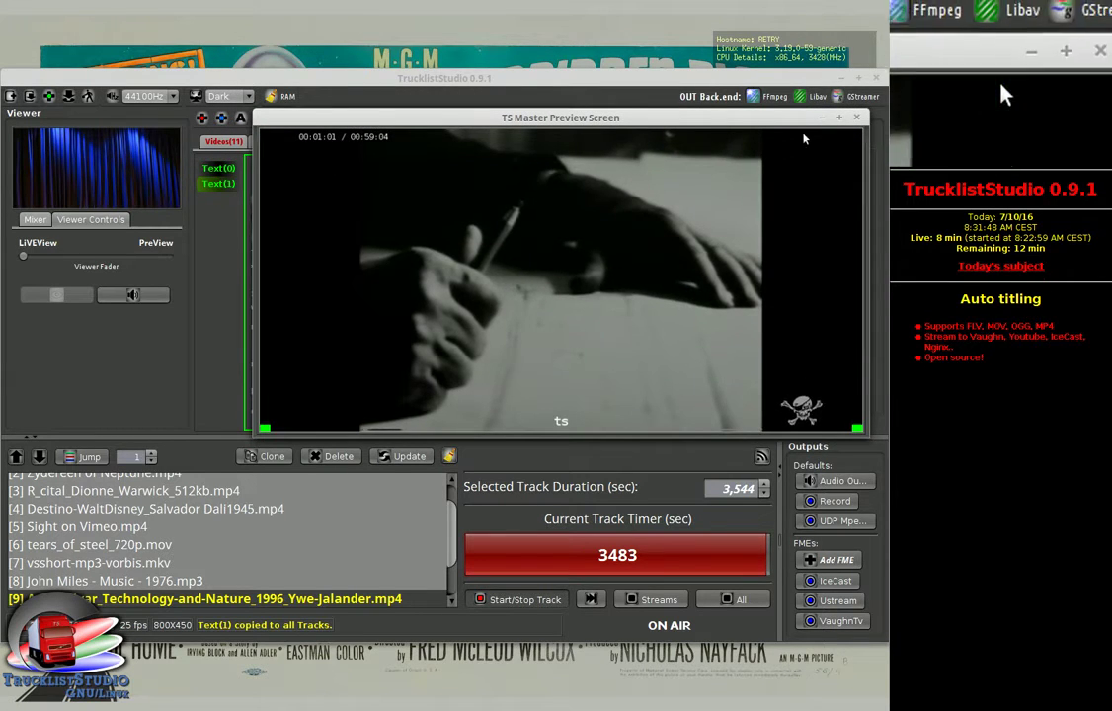
pyautogui.click(207, 293)
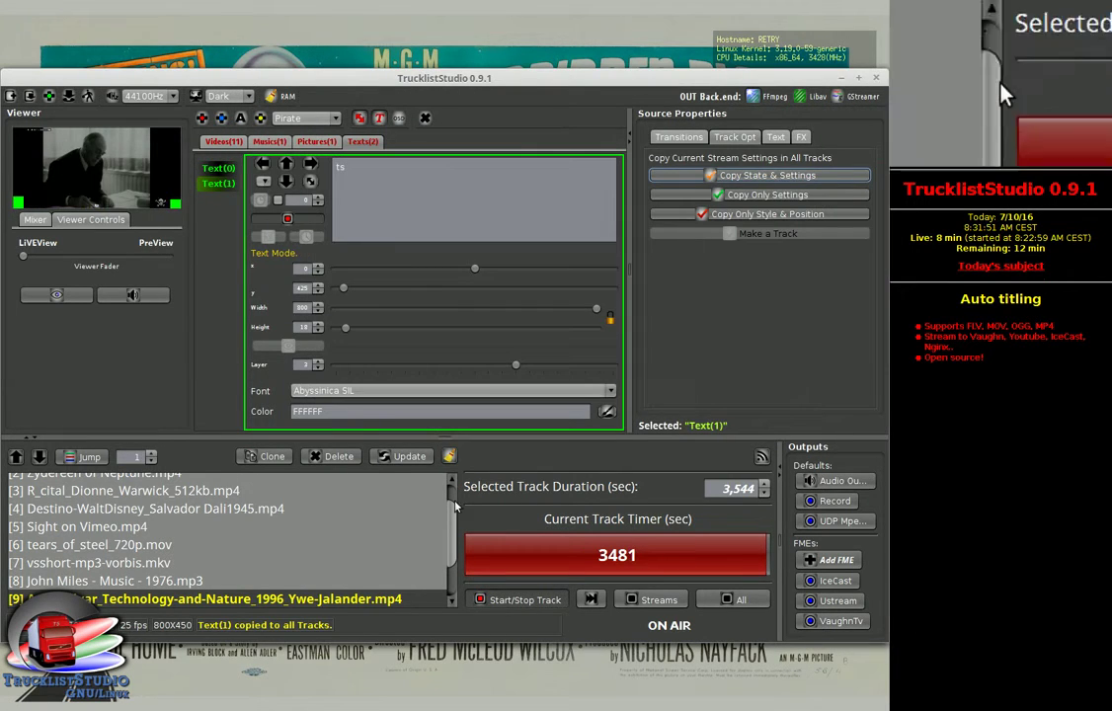
pyautogui.click(593, 599)
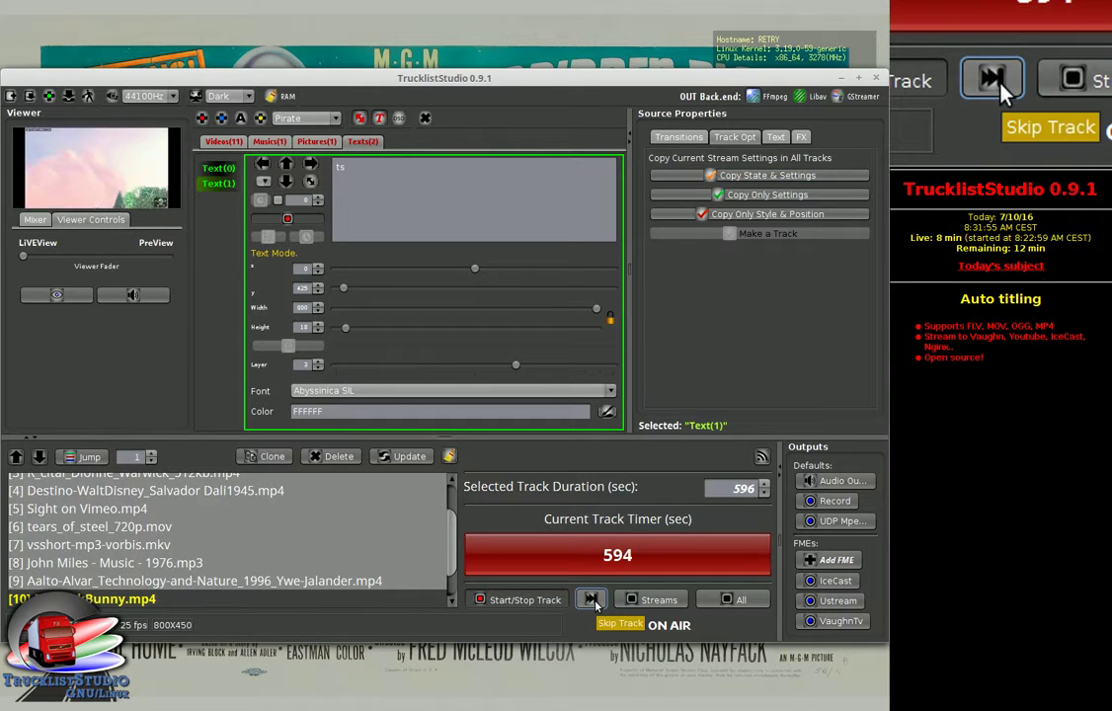
pyautogui.click(593, 600)
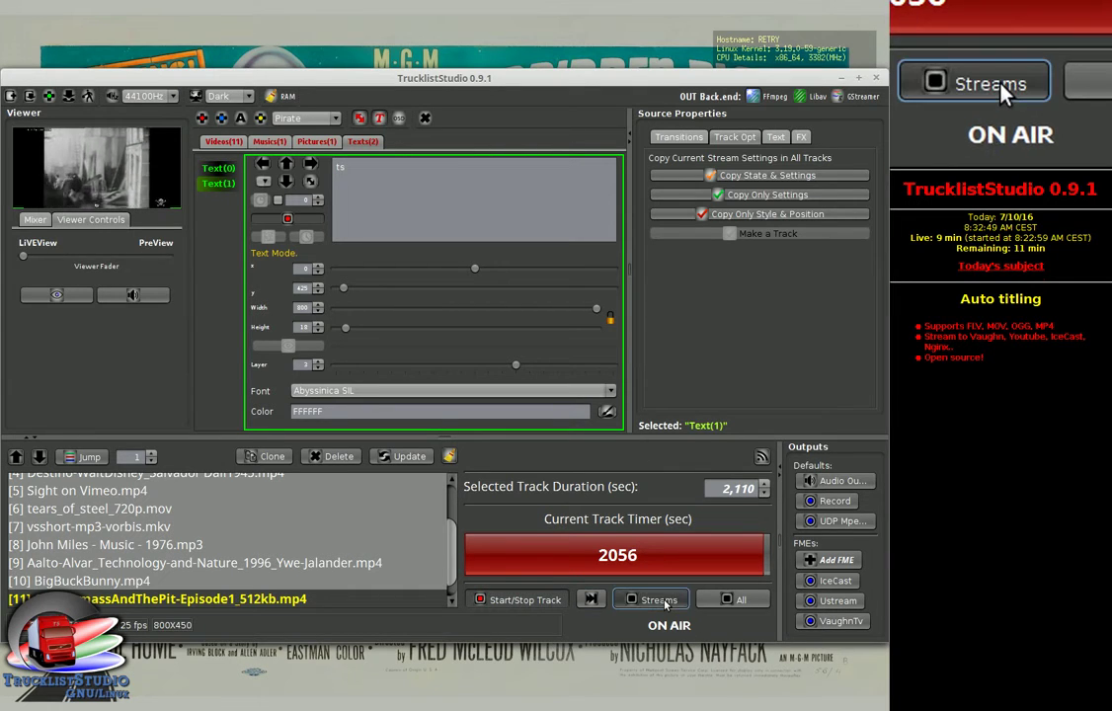
# Step: Stop all playback and replace the current studio with a new empty one
pyautogui.click(745, 604)
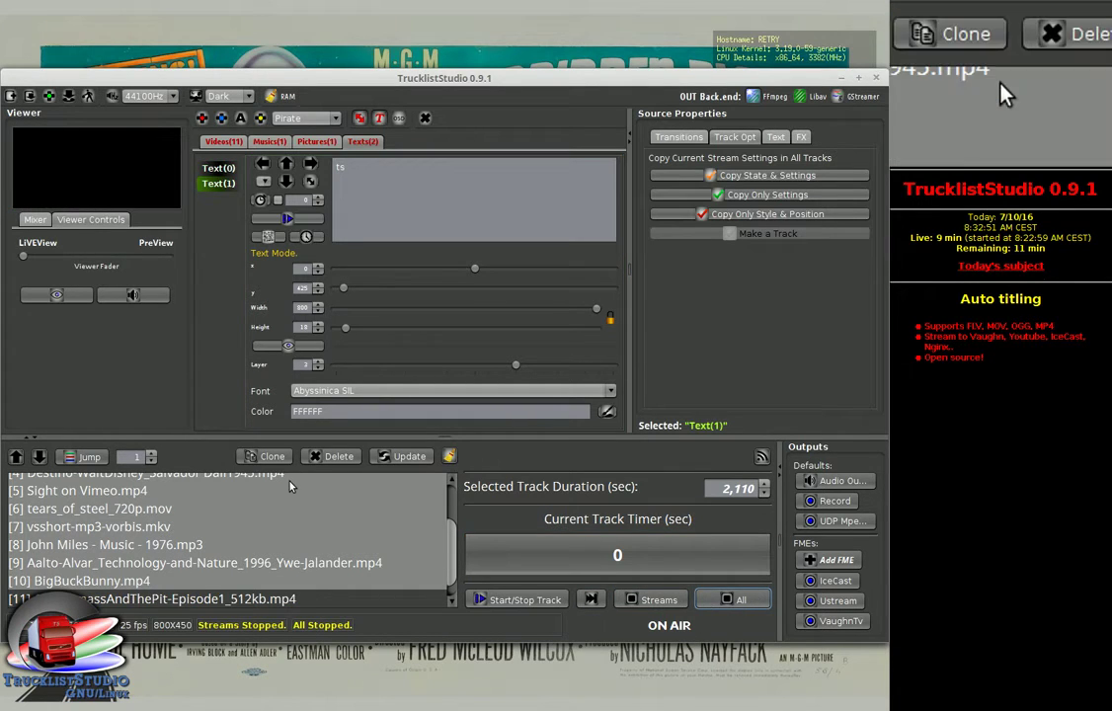
pyautogui.click(11, 97)
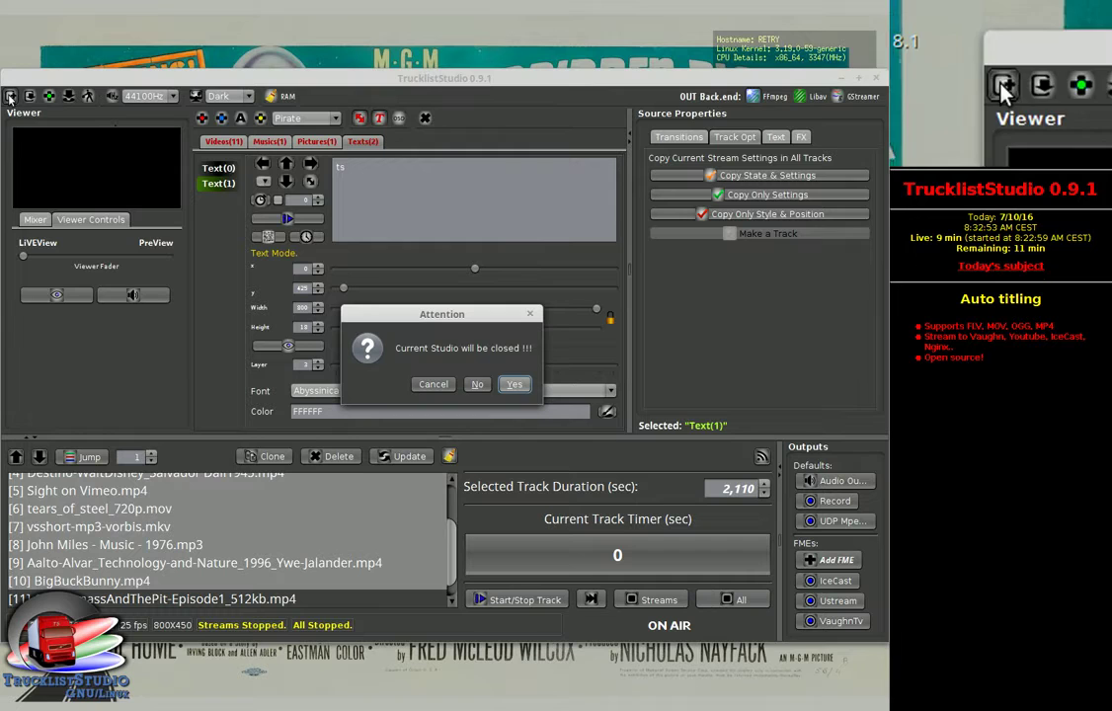
pyautogui.click(518, 388)
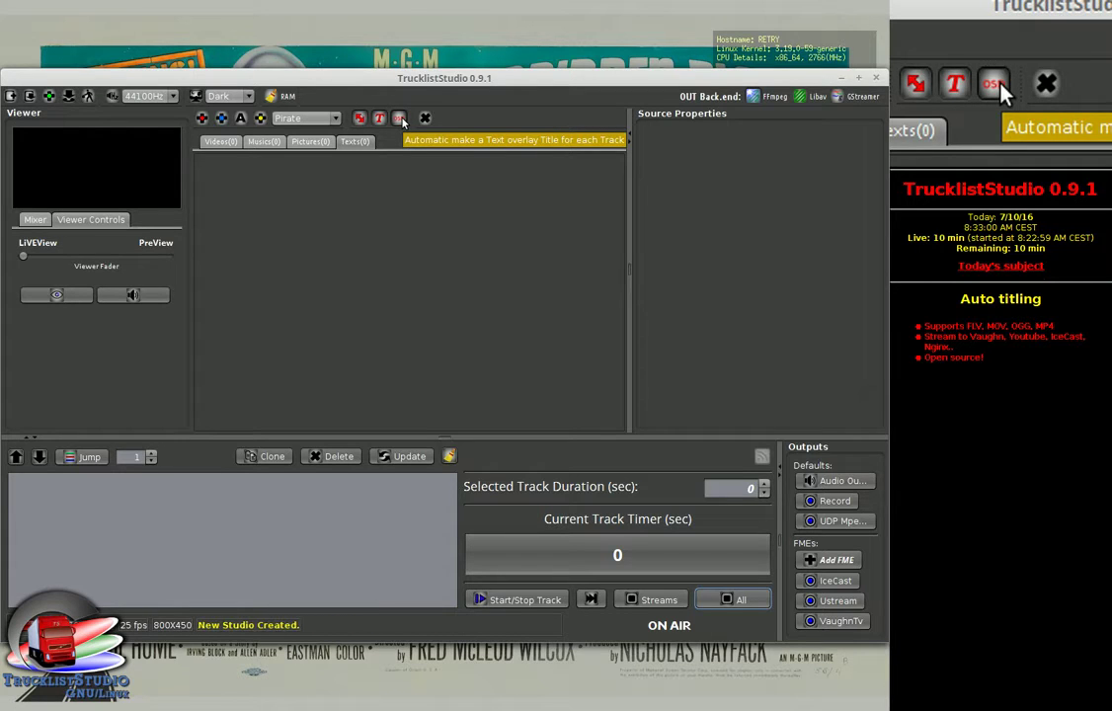
# Step: Enable automatic text overlay titles for each track and import the Samples Video media folder
pyautogui.click(222, 119)
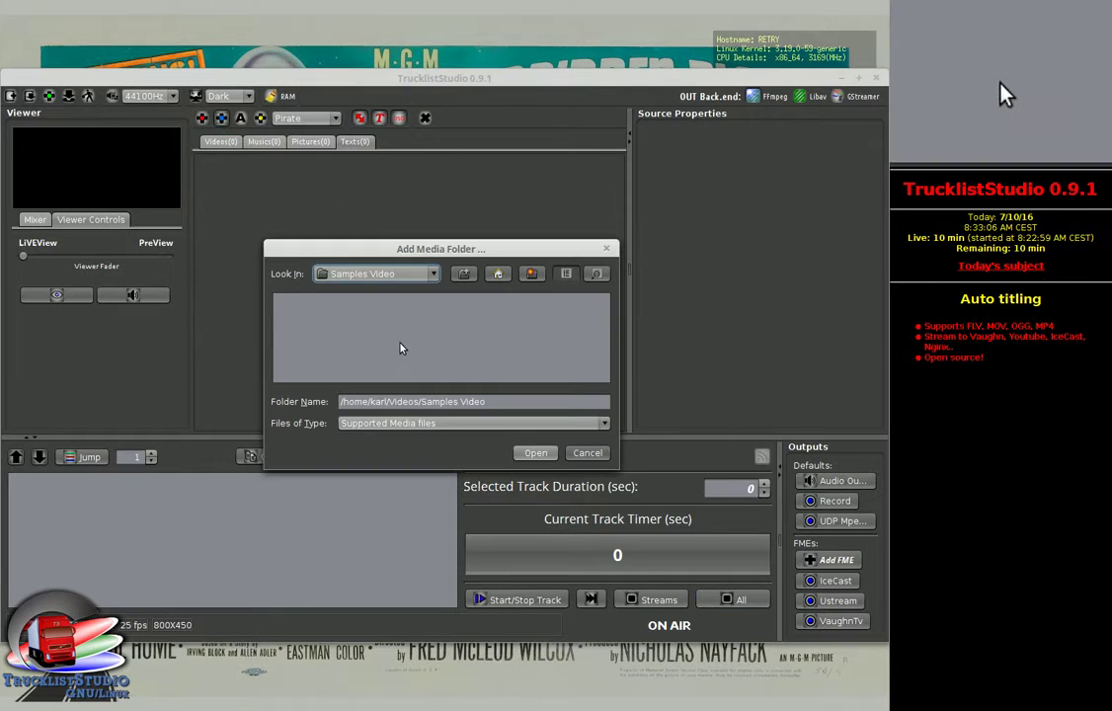
pyautogui.click(535, 452)
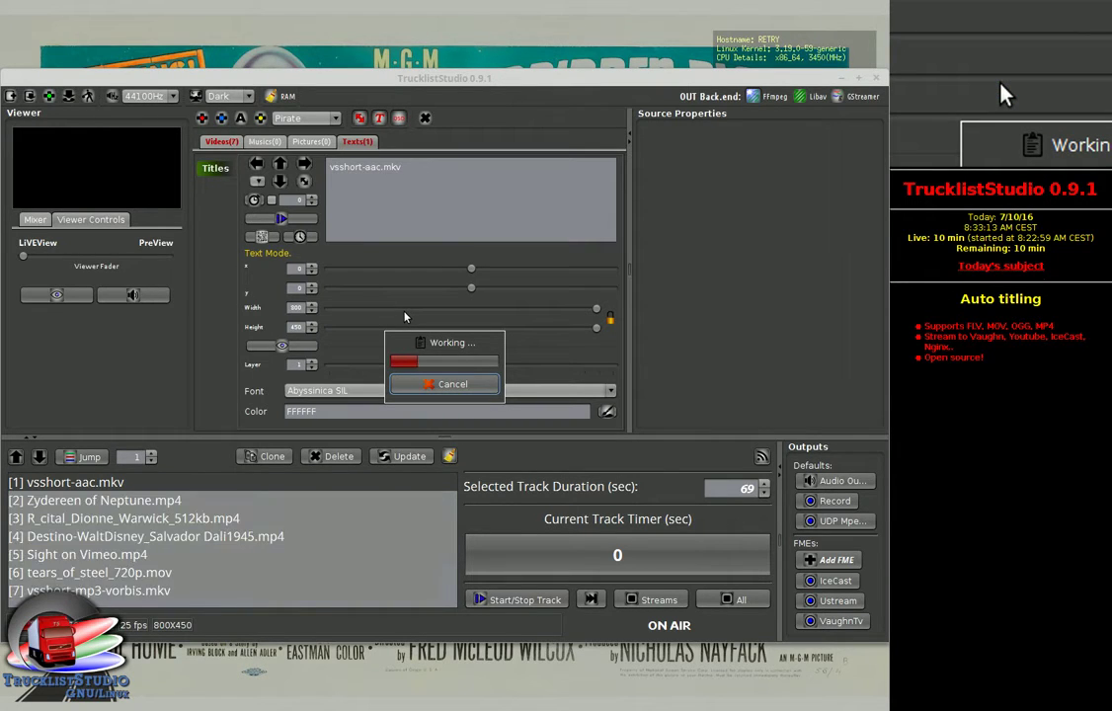
# Step: Review the imported video and music sources
pyautogui.click(225, 142)
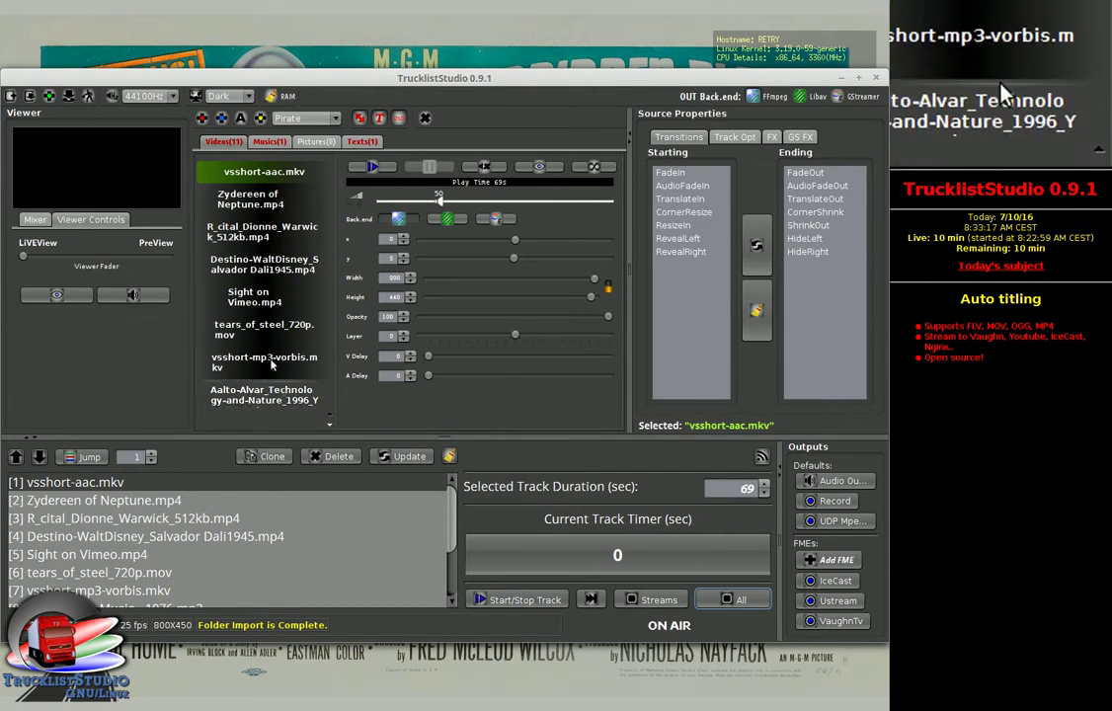
pyautogui.click(269, 141)
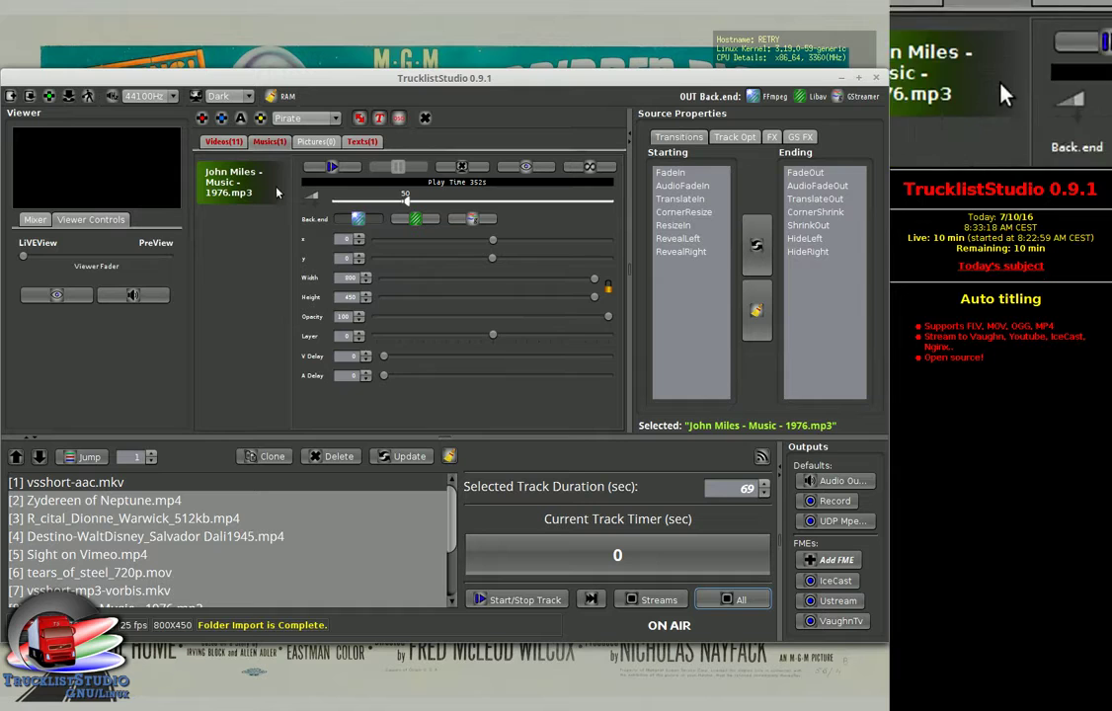
pyautogui.click(223, 142)
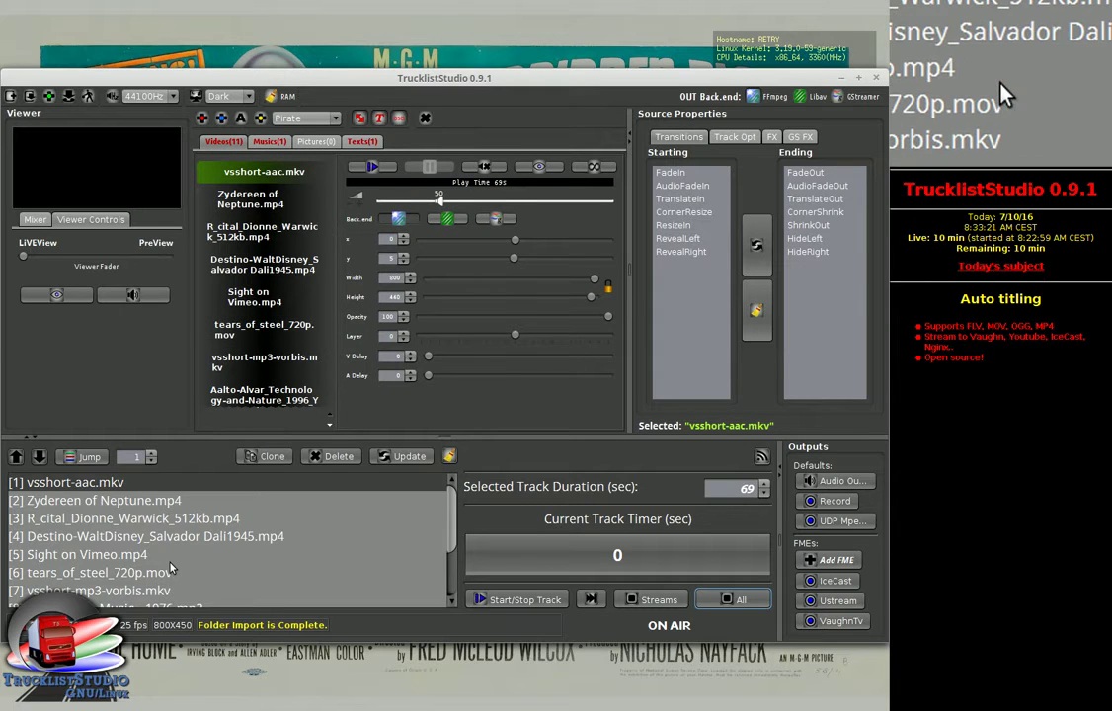
# Step: Inspect the imported tears_of_steel_720p.mov video, the music source and the automatically created Titles text source
pyautogui.click(265, 264)
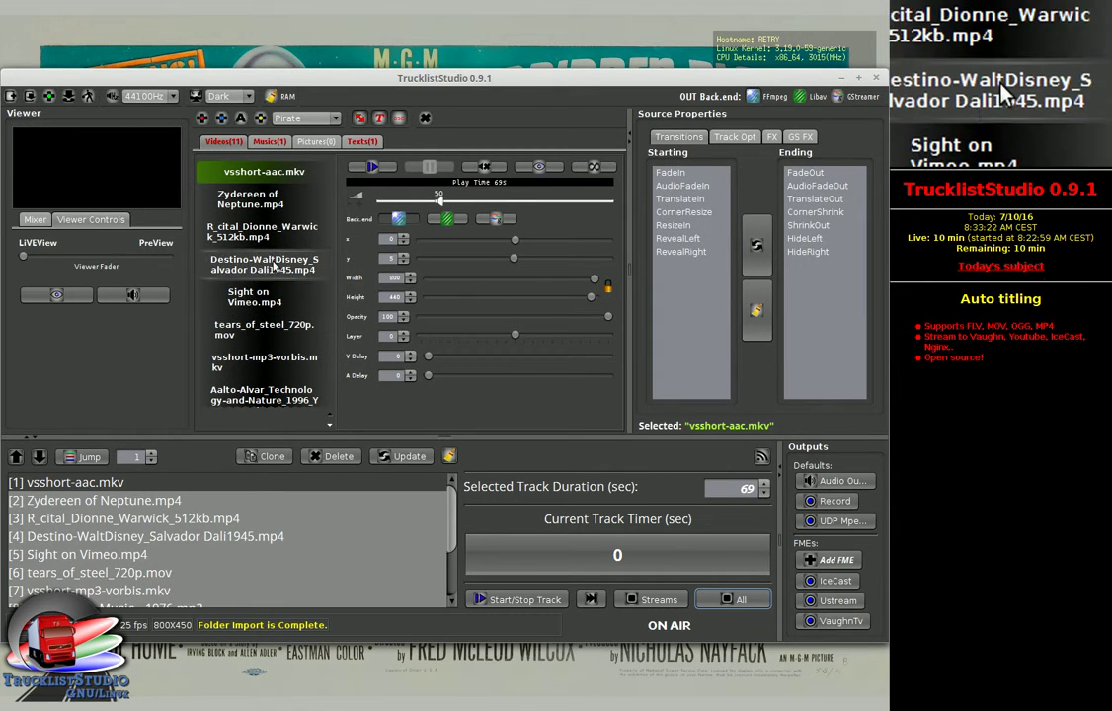
pyautogui.click(310, 330)
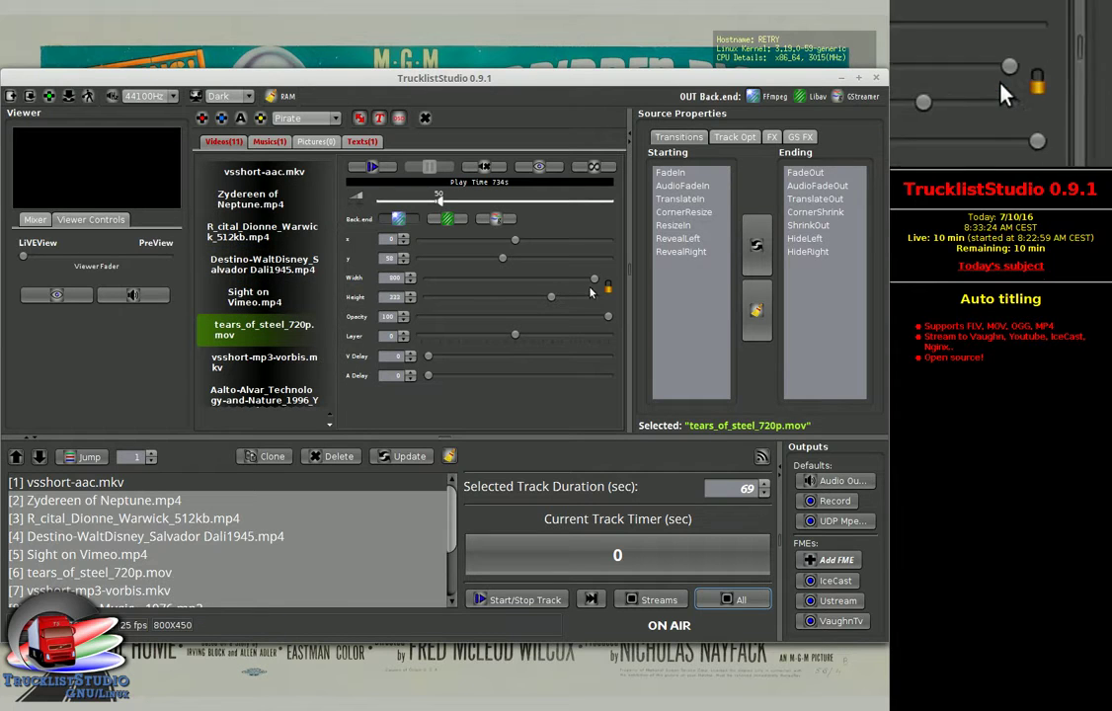
pyautogui.click(271, 143)
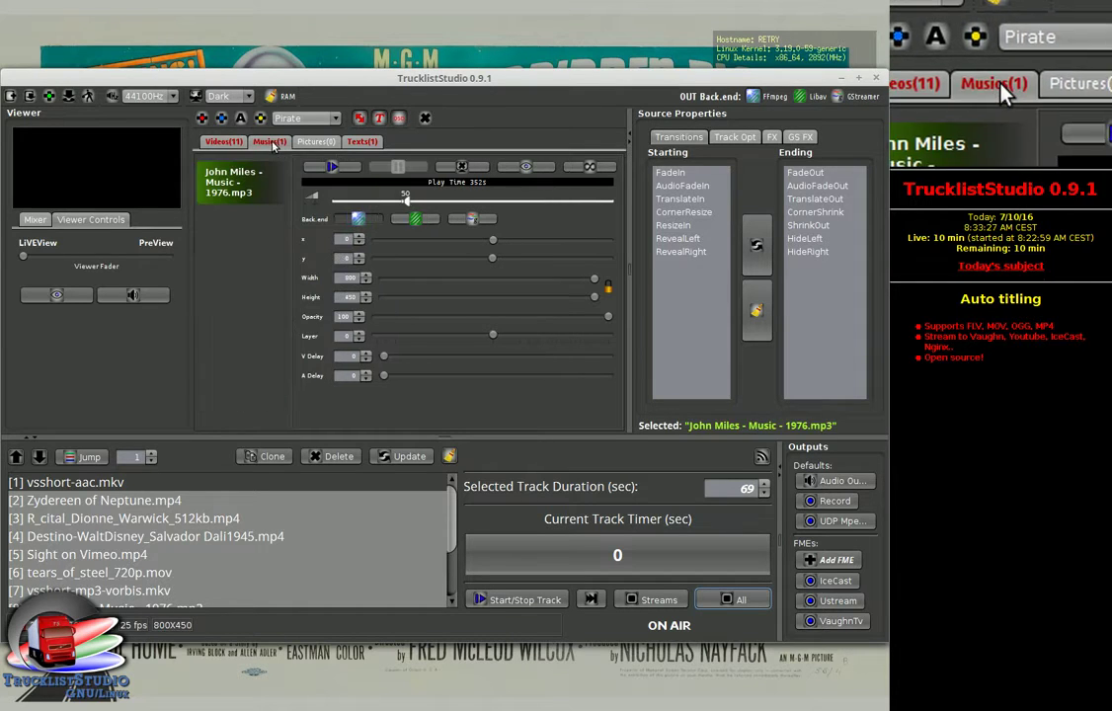
pyautogui.click(362, 143)
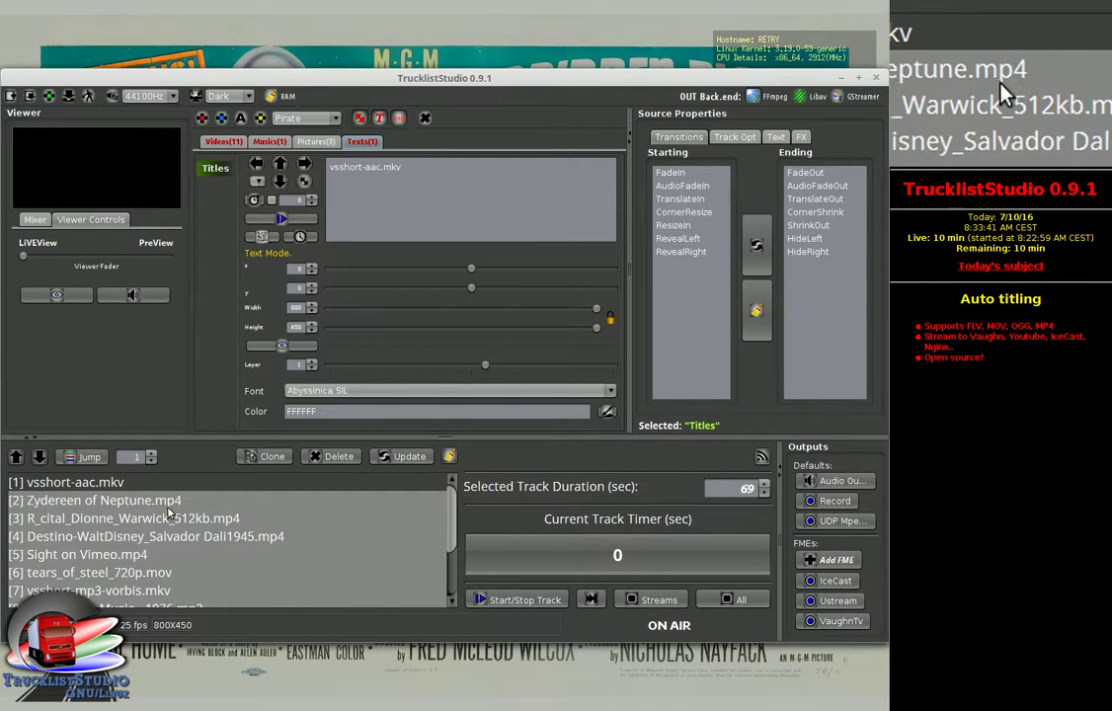
# Step: Start playback of track 1 and skip through the tracks to track 6, checking each automatic title
pyautogui.doubleClick(134, 483)
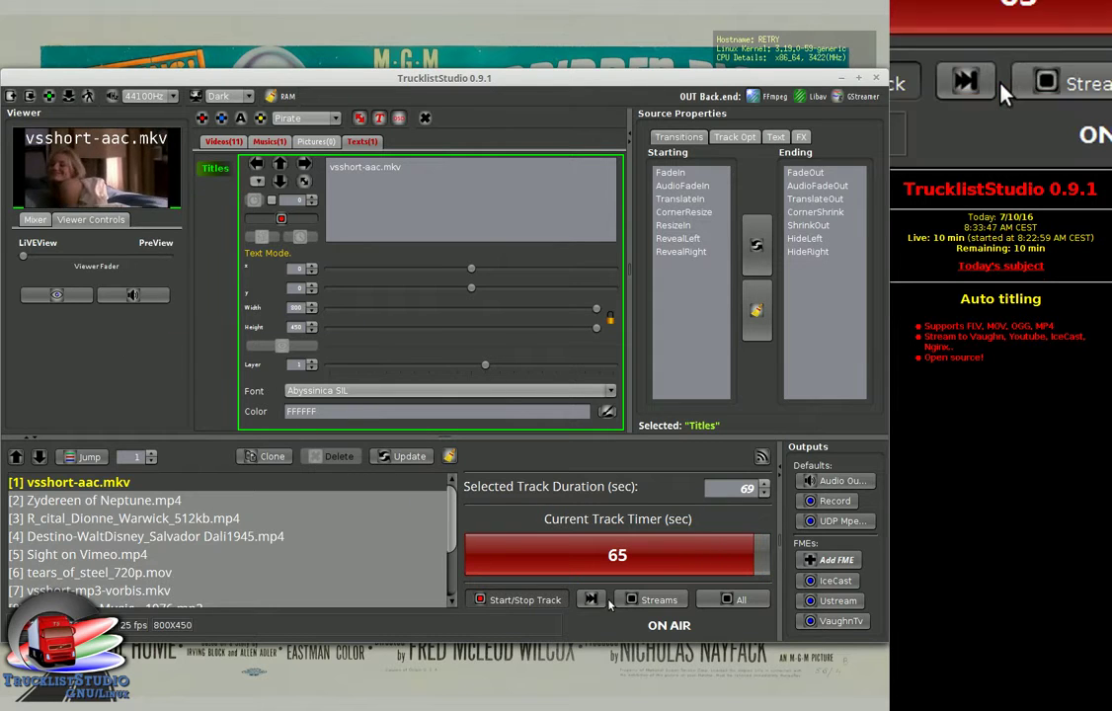
pyautogui.click(592, 600)
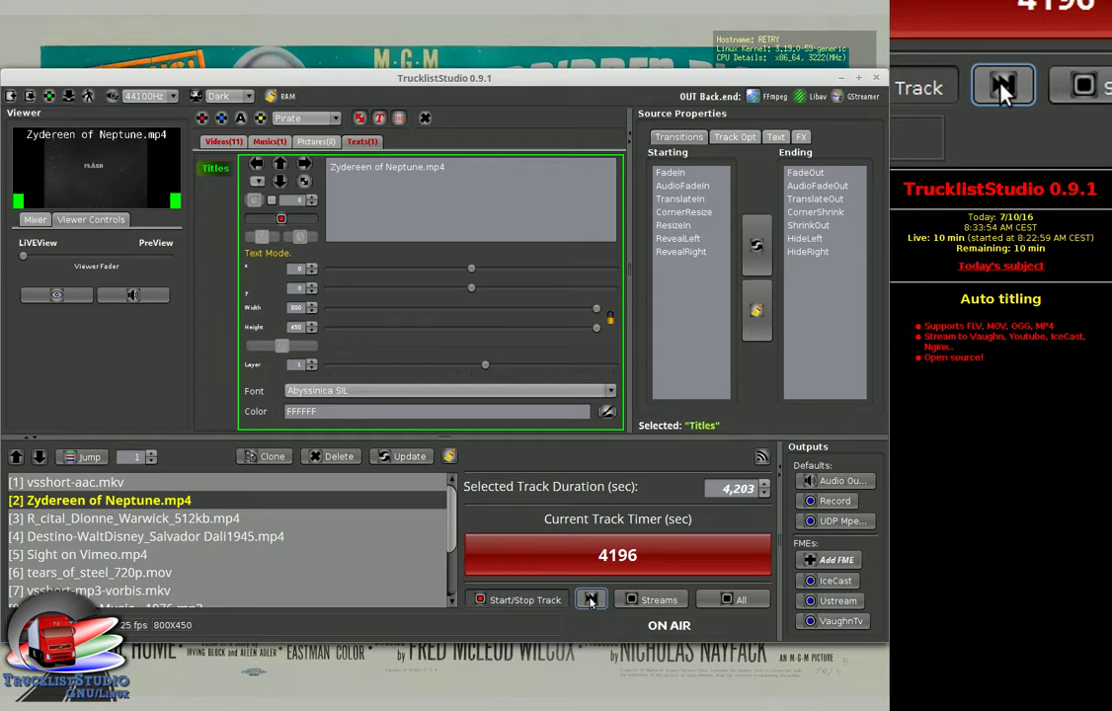
pyautogui.click(591, 600)
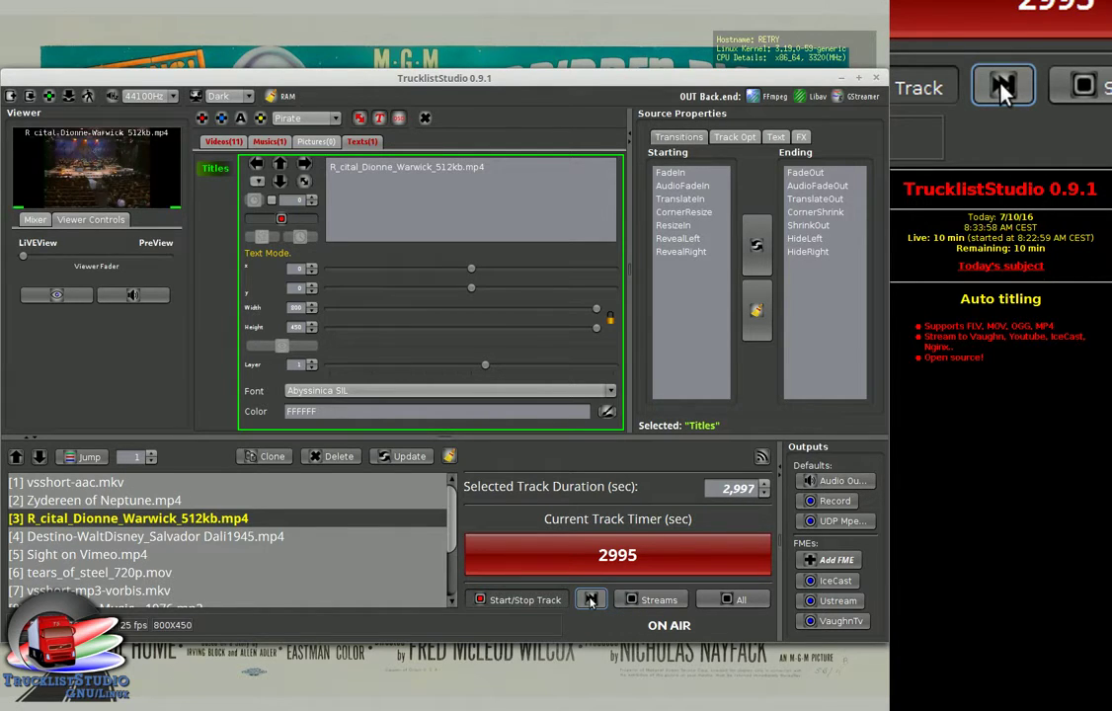
pyautogui.click(590, 600)
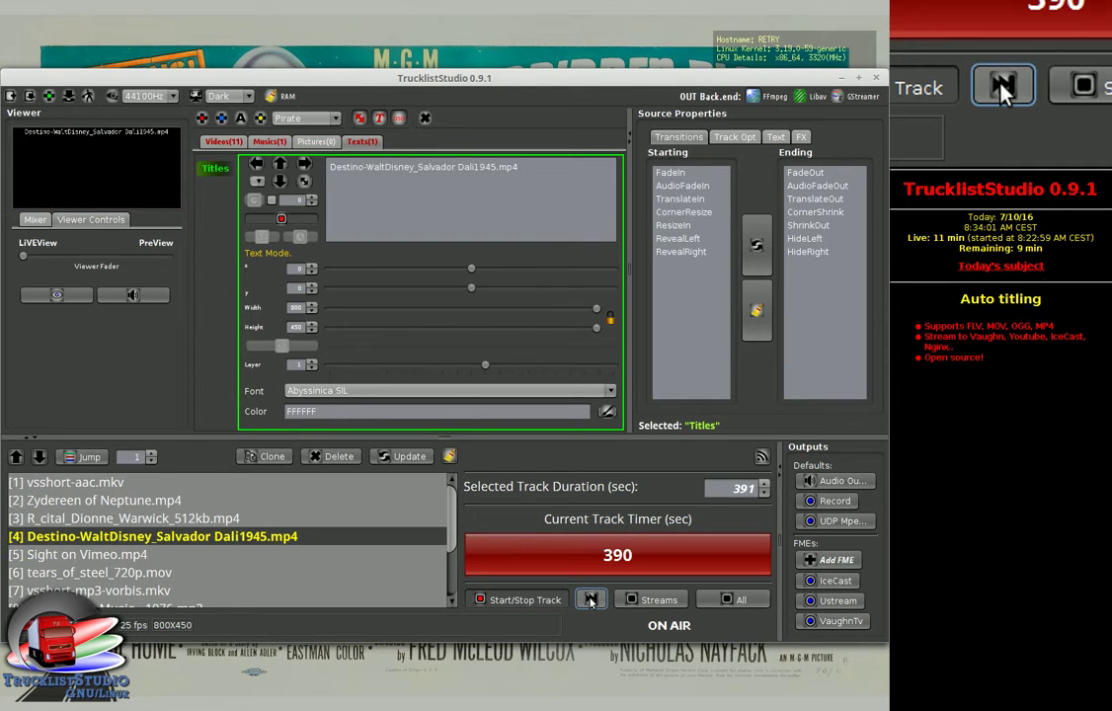
pyautogui.click(591, 599)
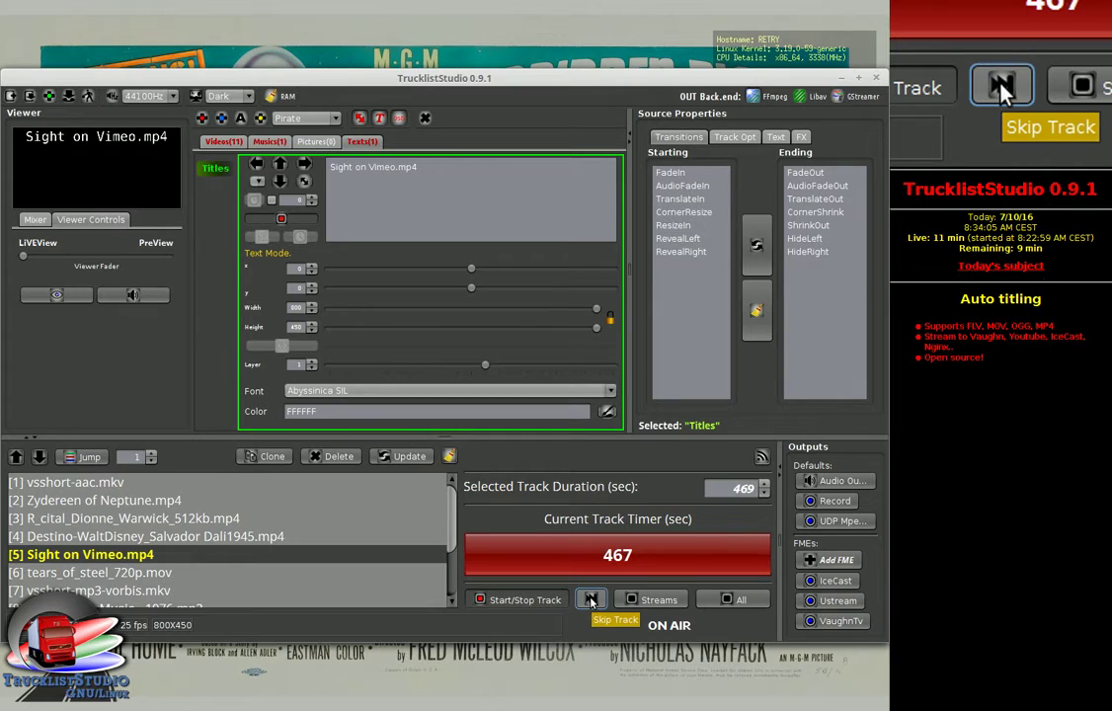
pyautogui.click(591, 600)
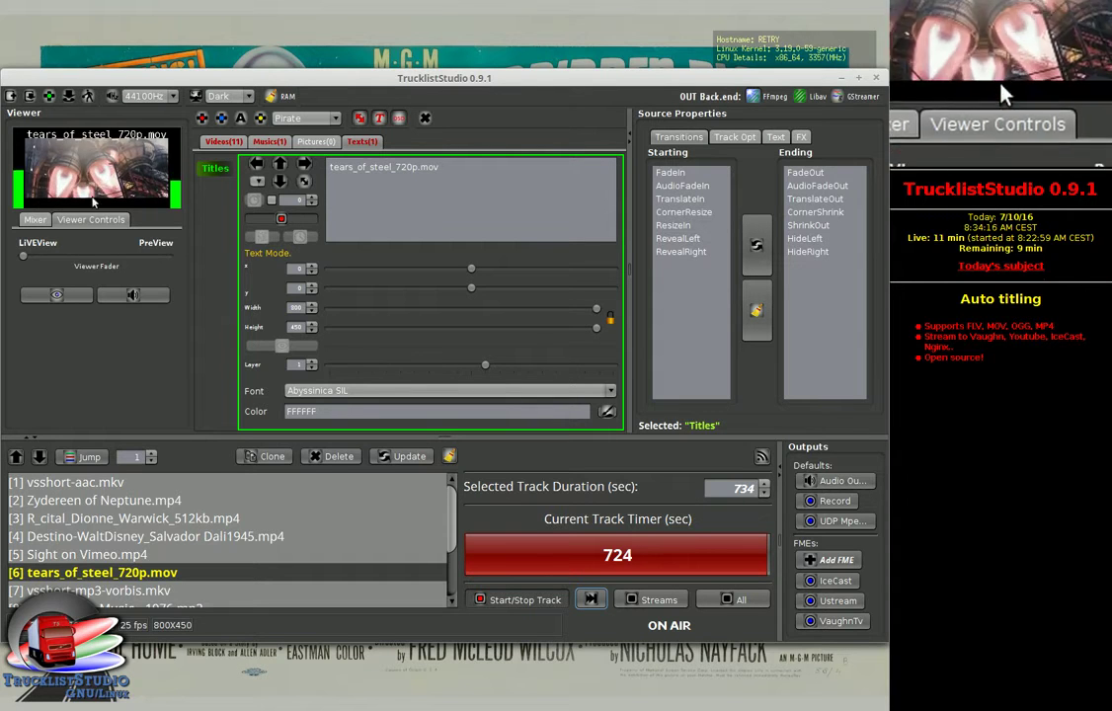
# Step: Open the master preview clear of the title controls and reduce the title's height to 15
pyautogui.click(56, 294)
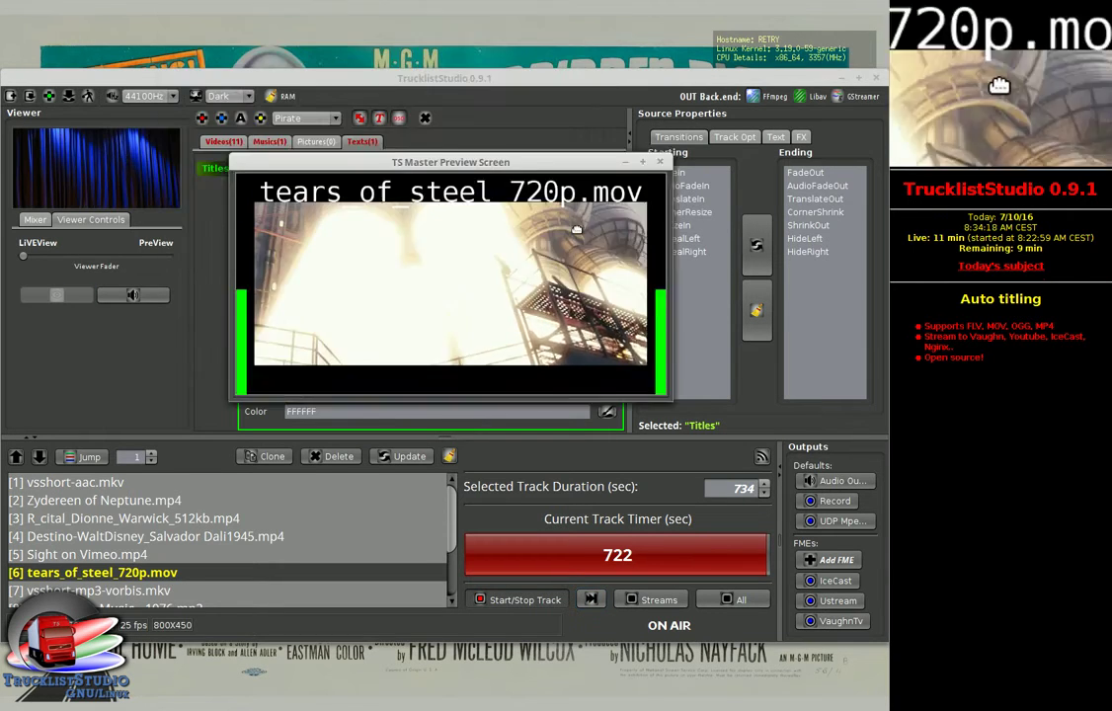
pyautogui.click(145, 297)
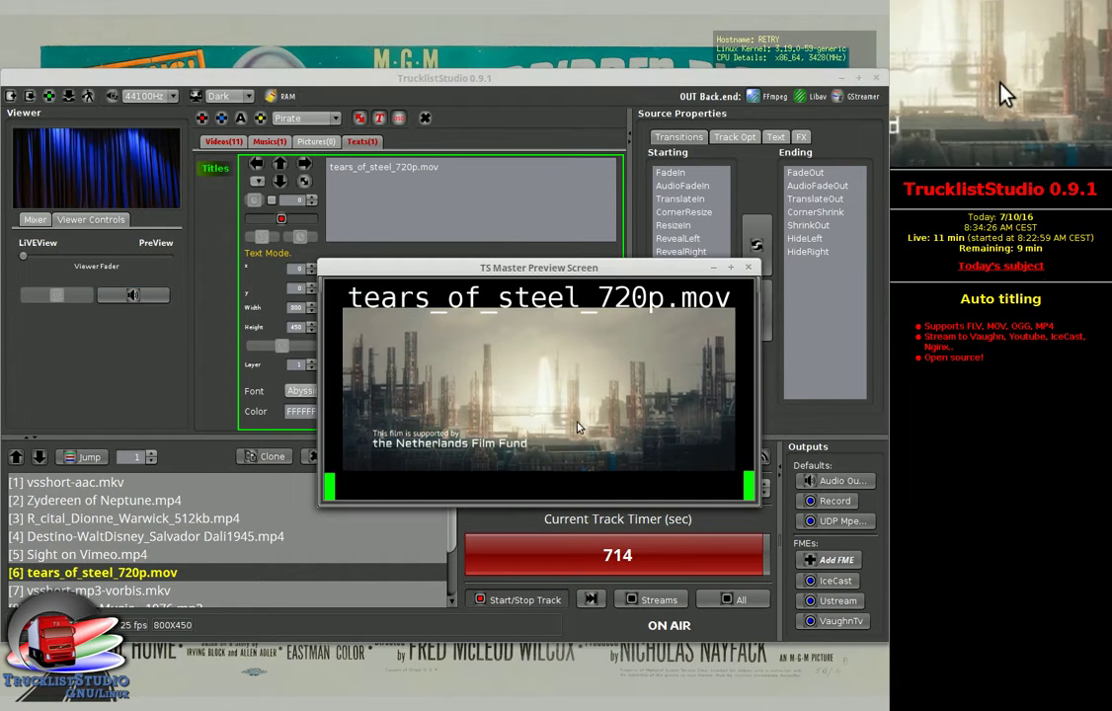
pyautogui.moveTo(578, 266); pyautogui.dragTo(600, 434)
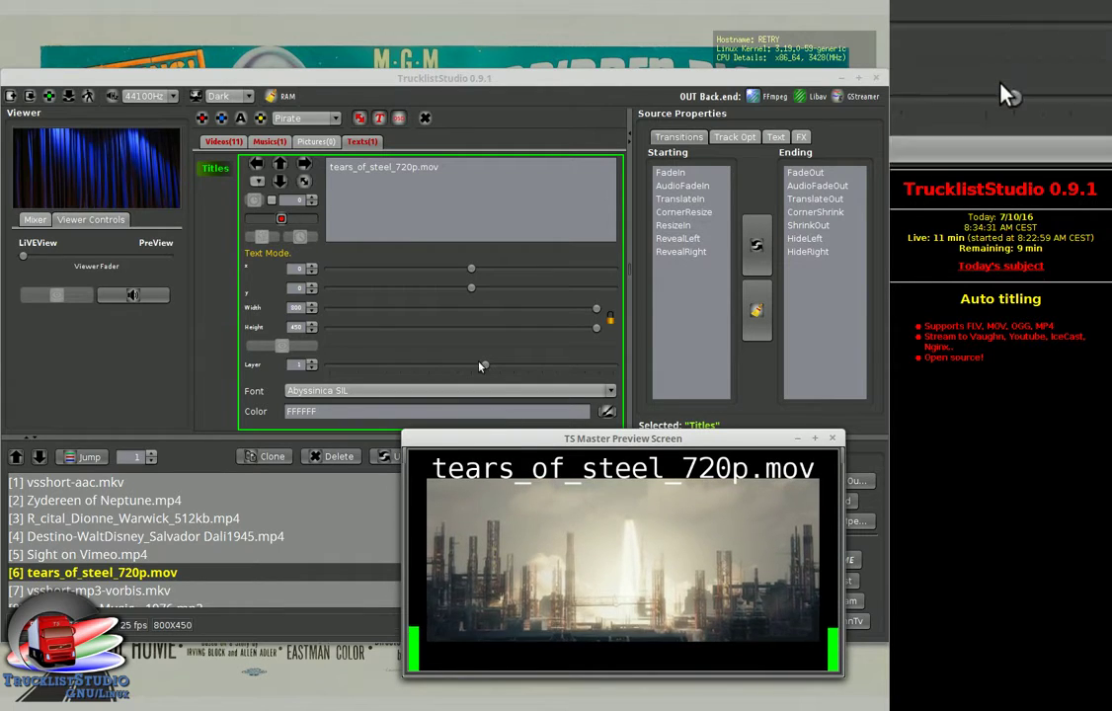
pyautogui.click(595, 332)
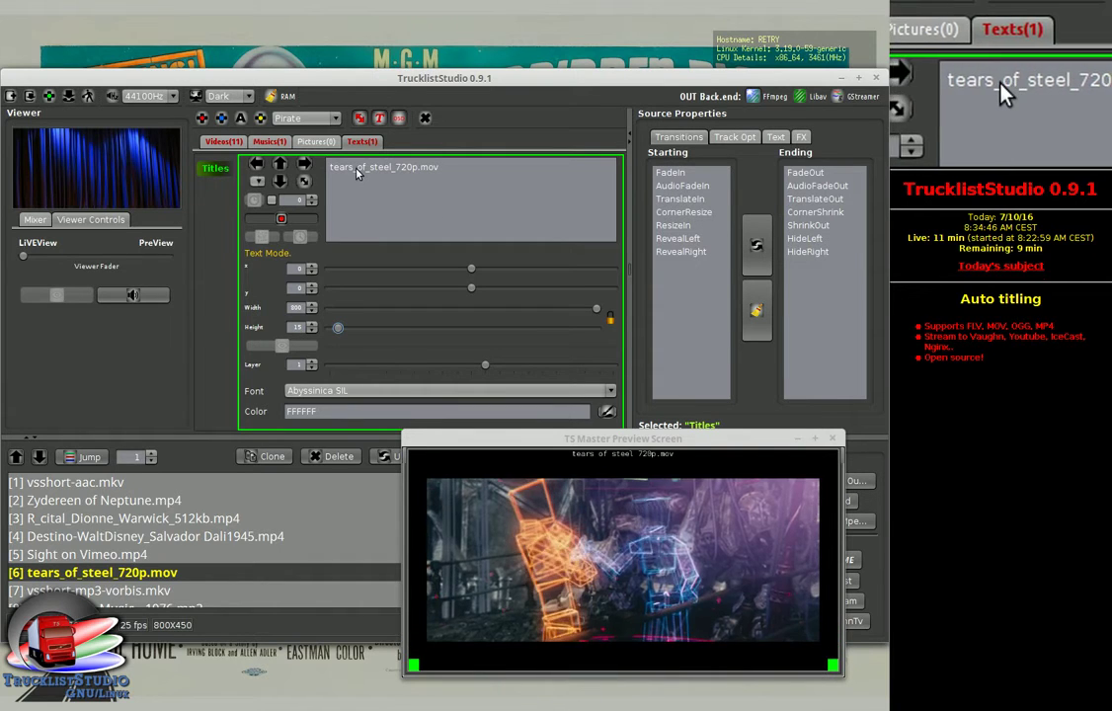
# Step: Capitalise the words Tears and Steel in track 6's title text and replace the underscores between the words with spaces
pyautogui.moveTo(357, 170); pyautogui.dragTo(356, 217)
pyautogui.press('Home')
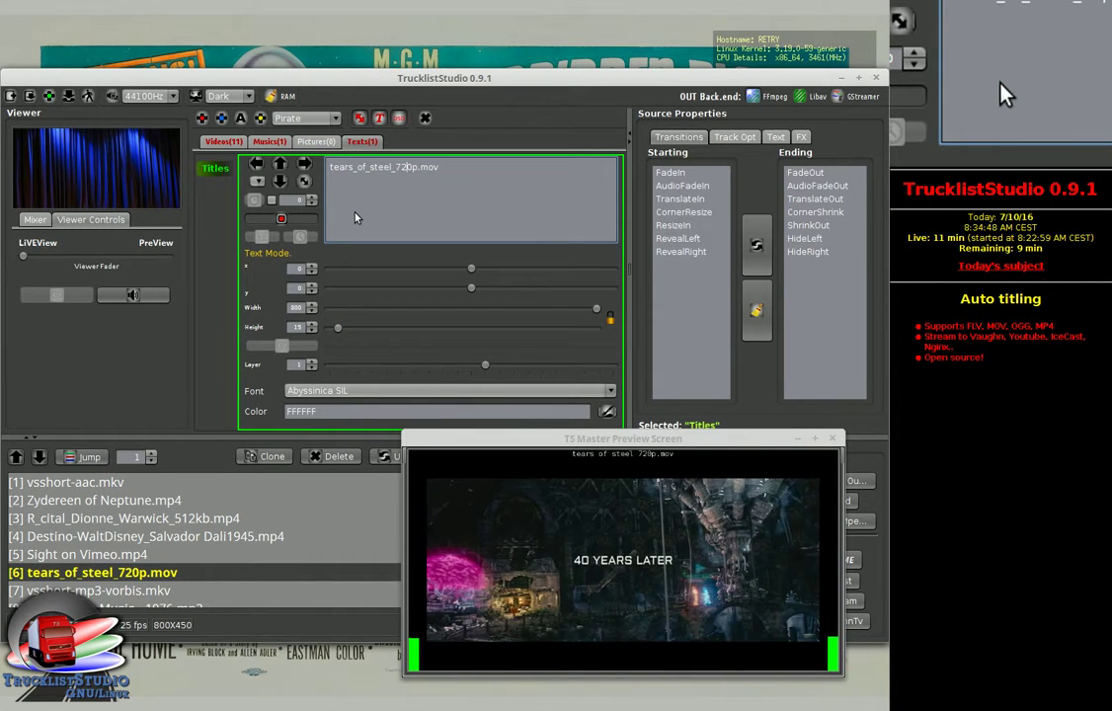
pyautogui.press('Delete')
pyautogui.write('T')
pyautogui.press('Right')
pyautogui.press('Right')
pyautogui.press('Right')
pyautogui.press('Right')
pyautogui.press('Right')
pyautogui.press('BackSpace')
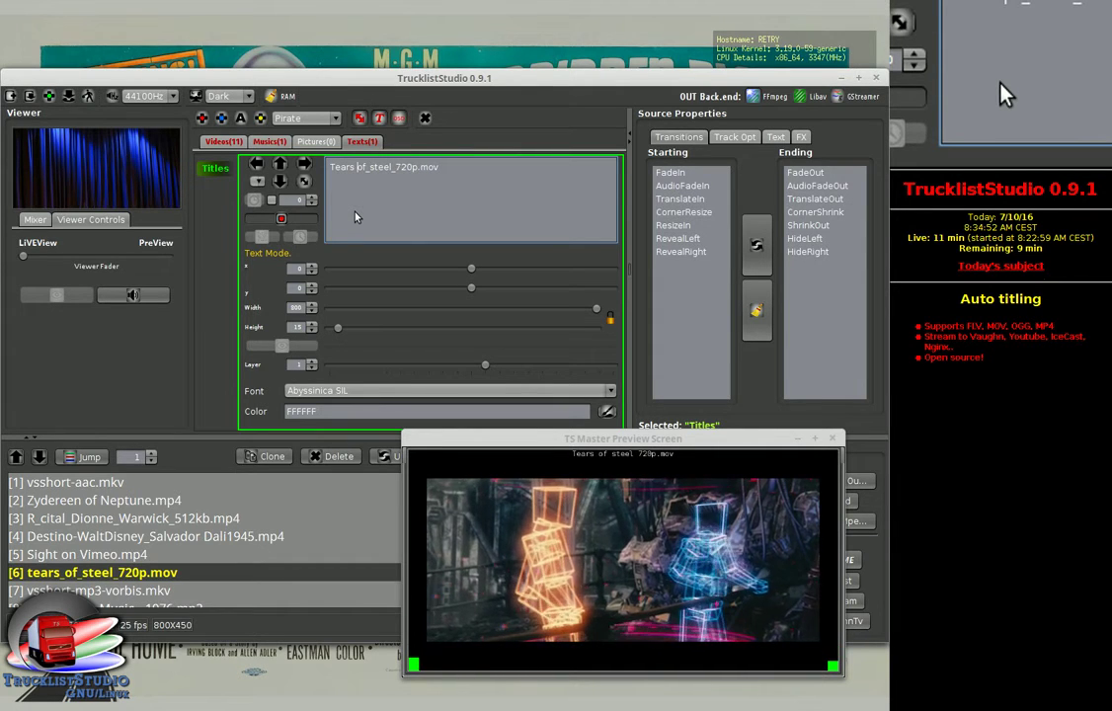
pyautogui.press('Right')
pyautogui.press('Right')
pyautogui.press('Delete')
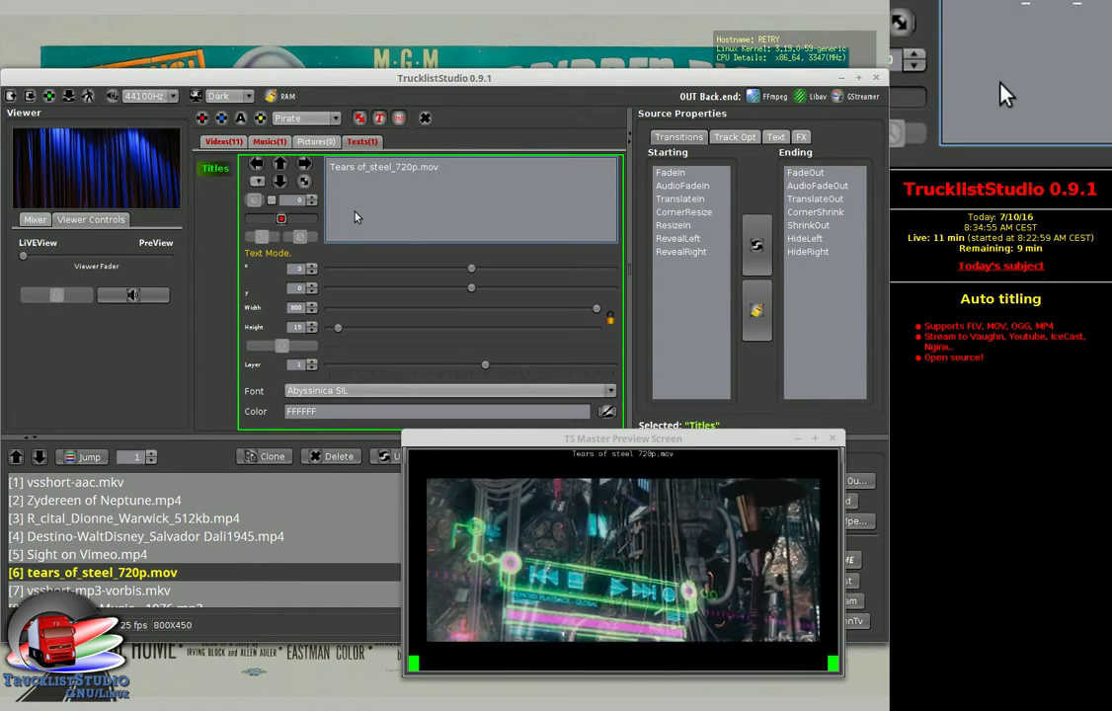
pyautogui.press('Delete')
pyautogui.write('S')
pyautogui.press('Right')
pyautogui.press('Right')
pyautogui.press('Right')
pyautogui.press('Right')
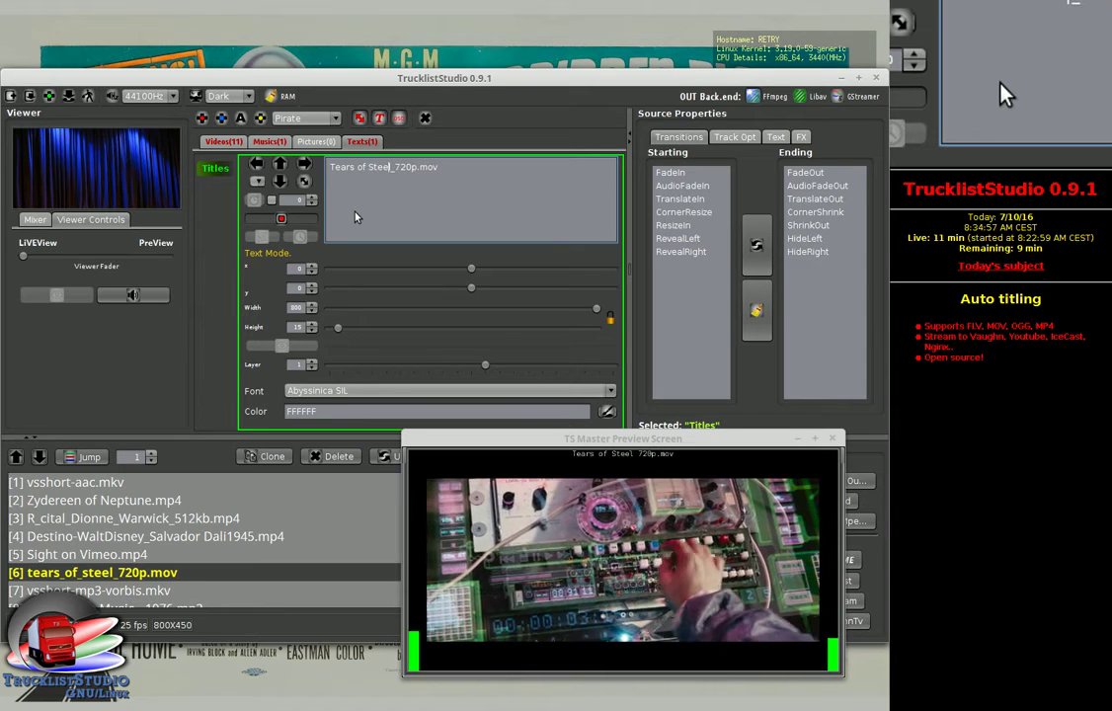
# Step: Remove the _720p.mov suffix from the title text, leaving "Tears of Steel"
pyautogui.press('Delete')
pyautogui.press('Delete')
pyautogui.press('Delete')
pyautogui.press('Delete')
pyautogui.press('Delete')
pyautogui.press('Delete')
pyautogui.press('Delete')
pyautogui.press('Delete')
pyautogui.press('Delete')
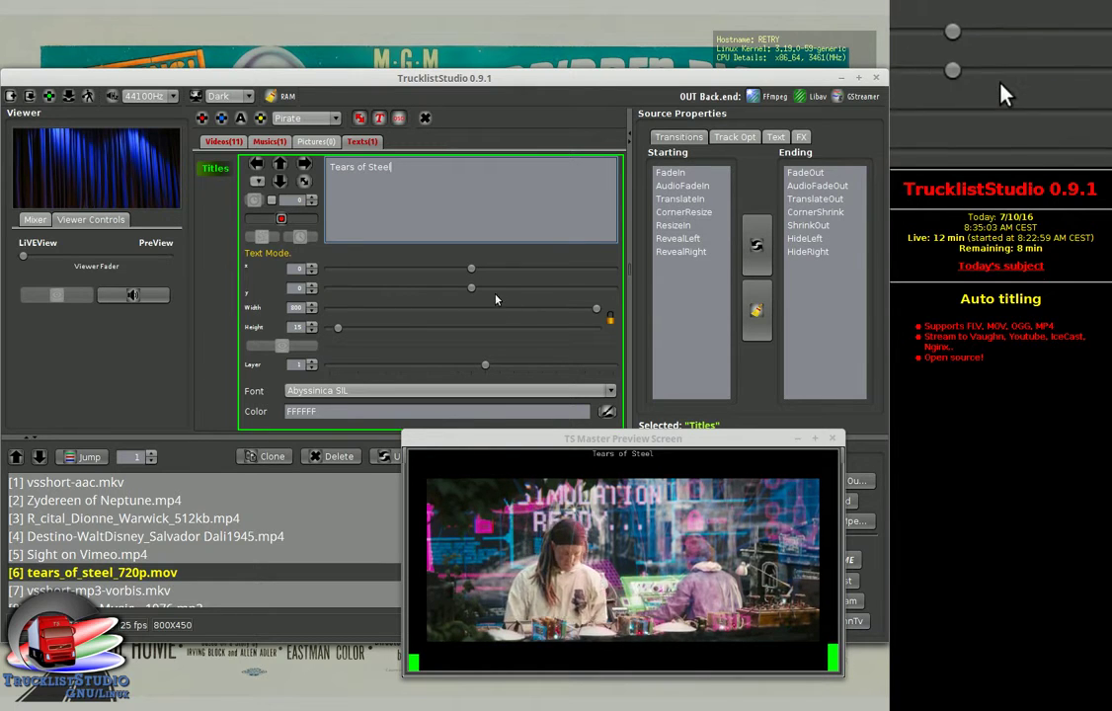
# Step: Move the title to y position 426 and give it a rectangular background in green 66FF00
pyautogui.moveTo(473, 289); pyautogui.dragTo(337, 289)
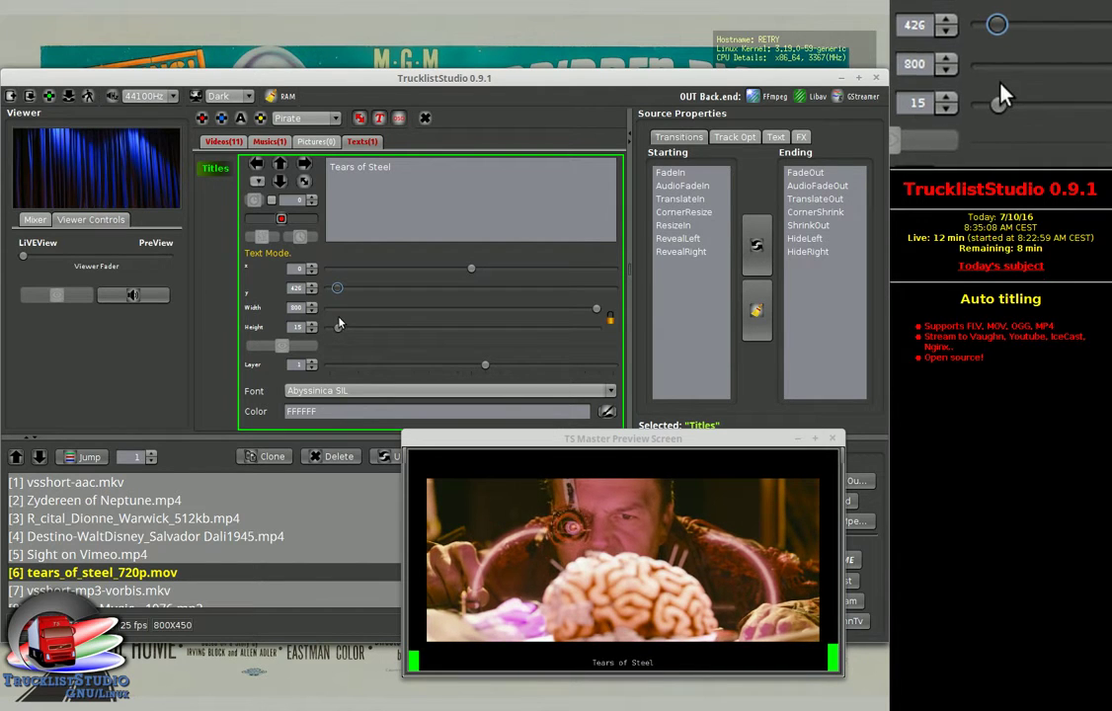
pyautogui.click(733, 136)
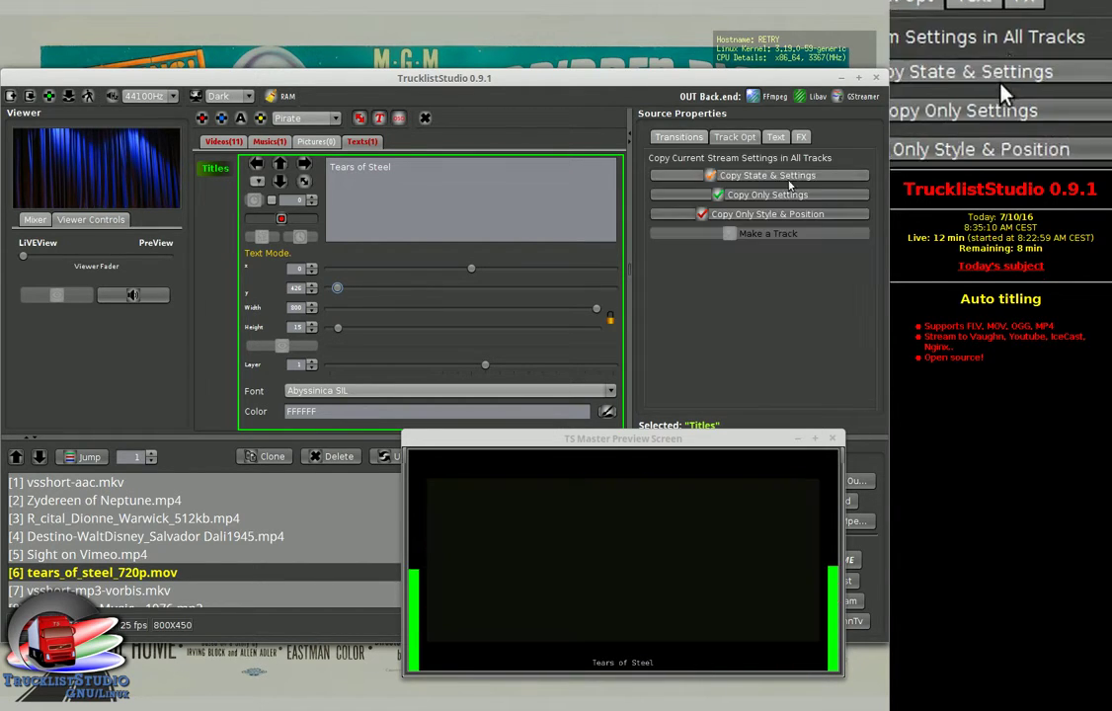
pyautogui.click(776, 137)
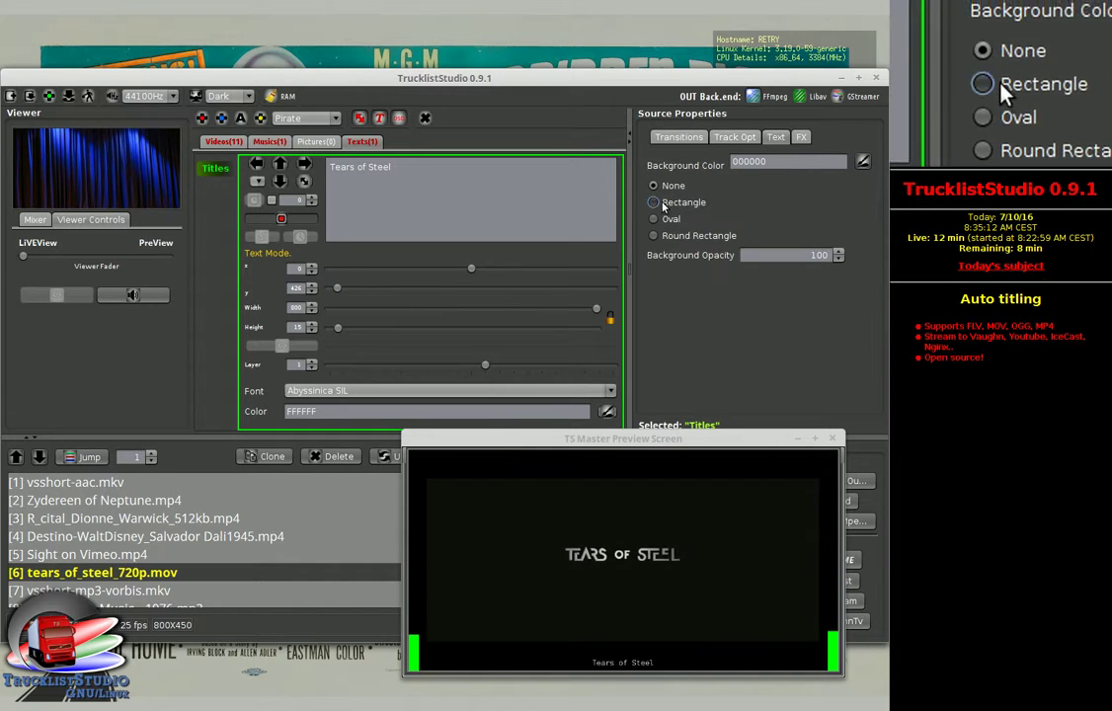
pyautogui.click(862, 161)
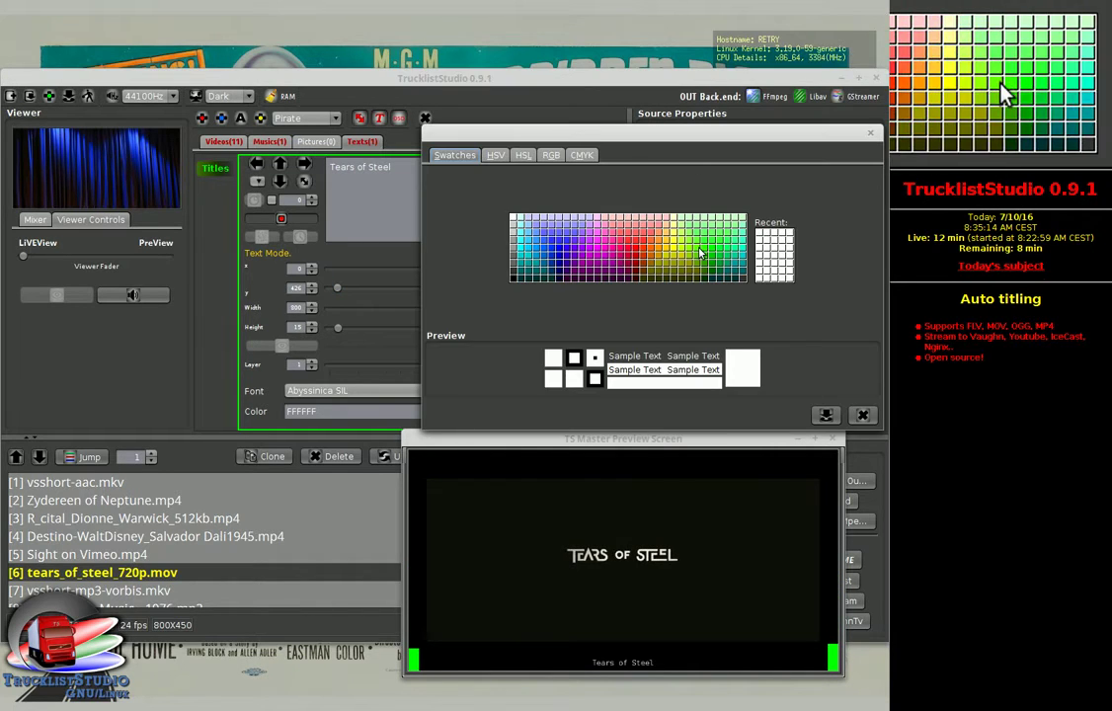
pyautogui.click(699, 254)
pyautogui.click(825, 414)
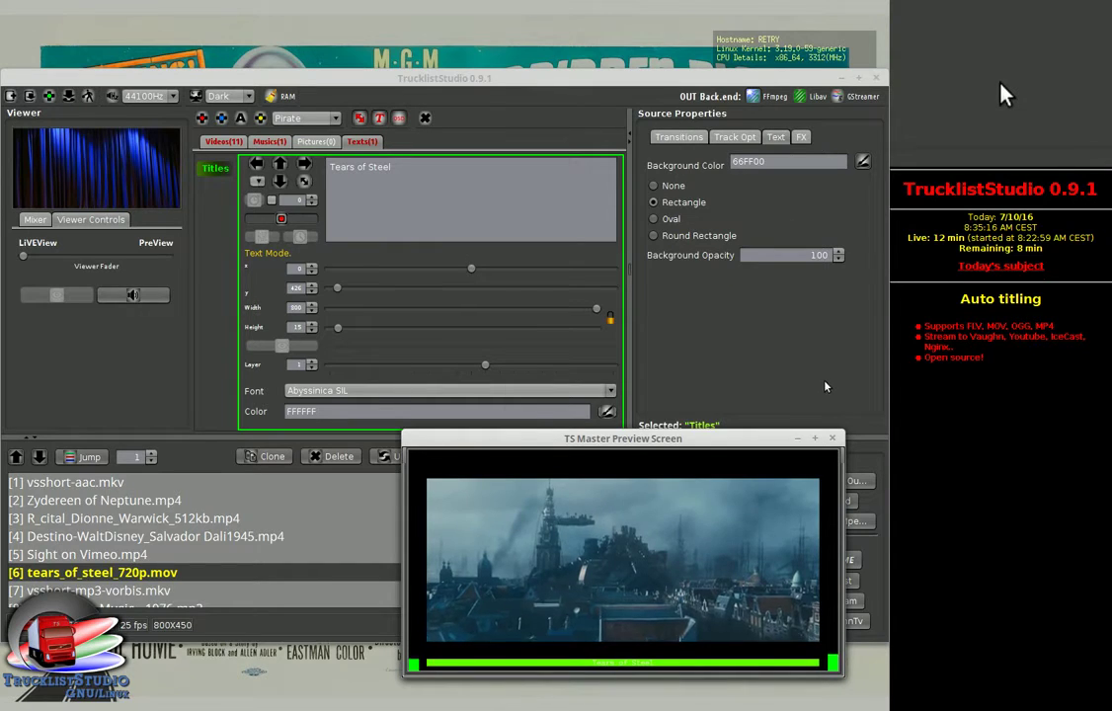
# Step: Change the title's background color to blue 0033FF and set the background opacity to 50
pyautogui.click(862, 161)
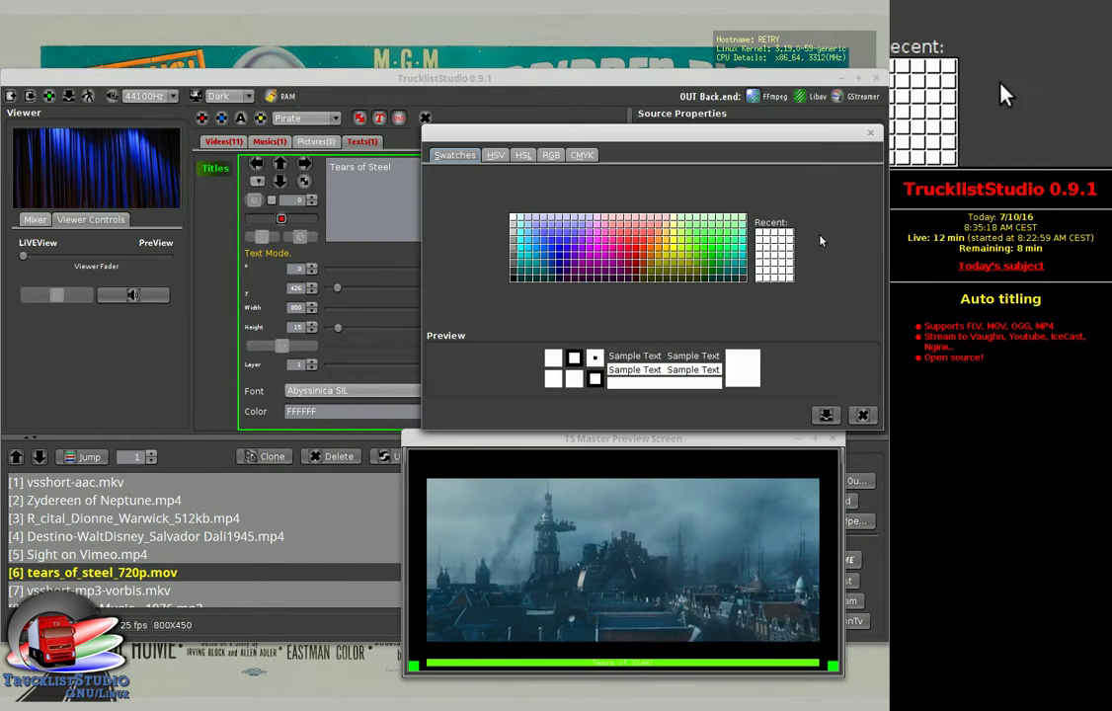
pyautogui.click(553, 257)
pyautogui.click(825, 414)
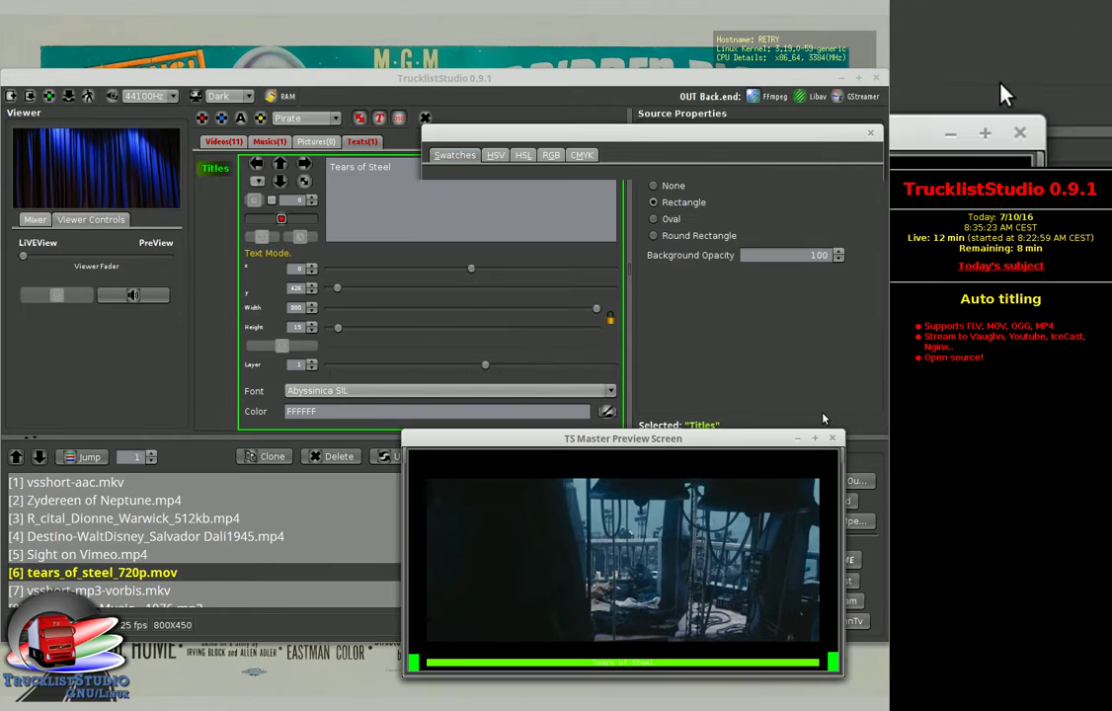
pyautogui.doubleClick(816, 256)
pyautogui.write('50')
pyautogui.press('Return')
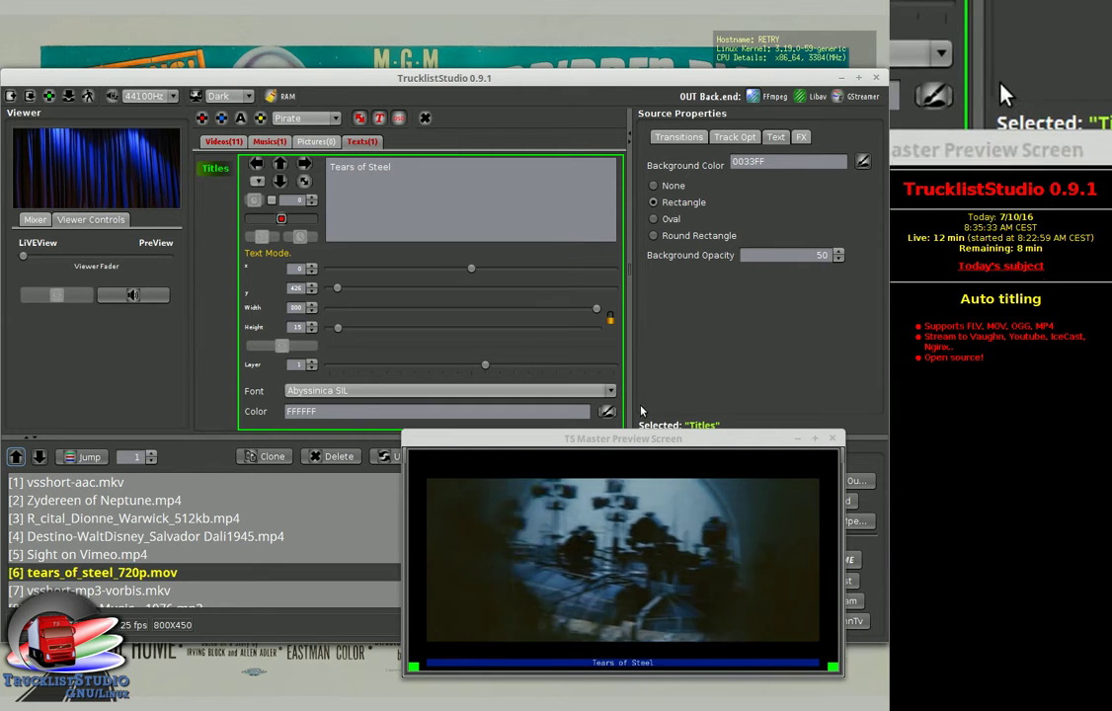
# Step: Set the title's text color to orange FF9900
pyautogui.click(606, 411)
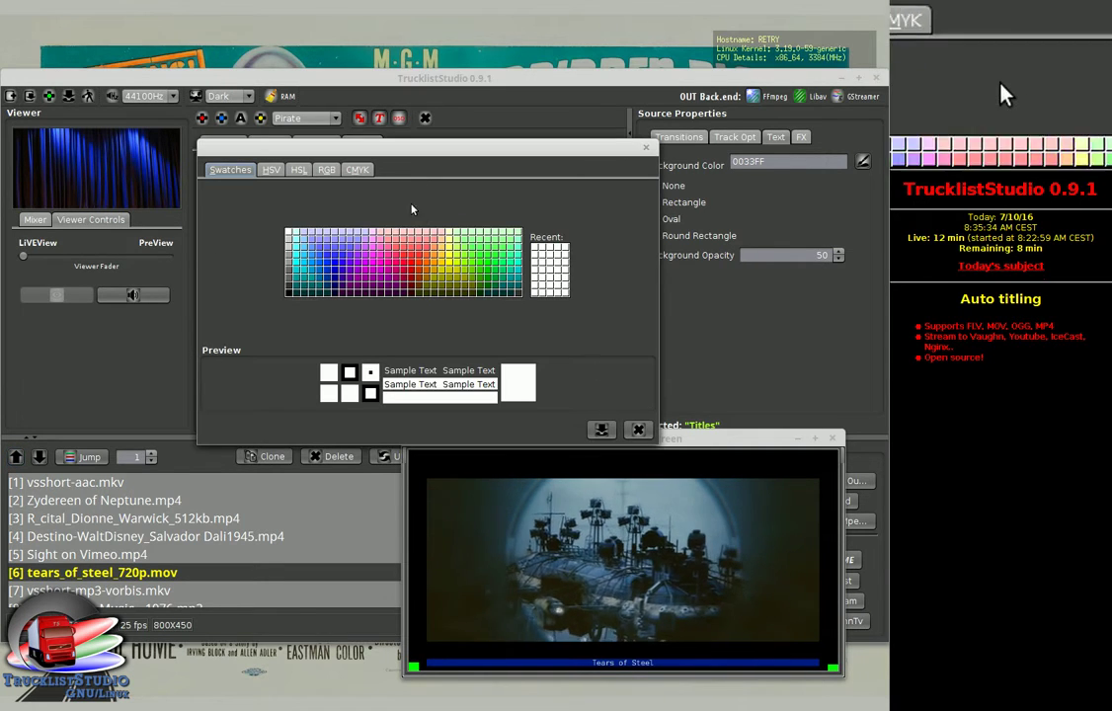
pyautogui.click(433, 265)
pyautogui.click(600, 429)
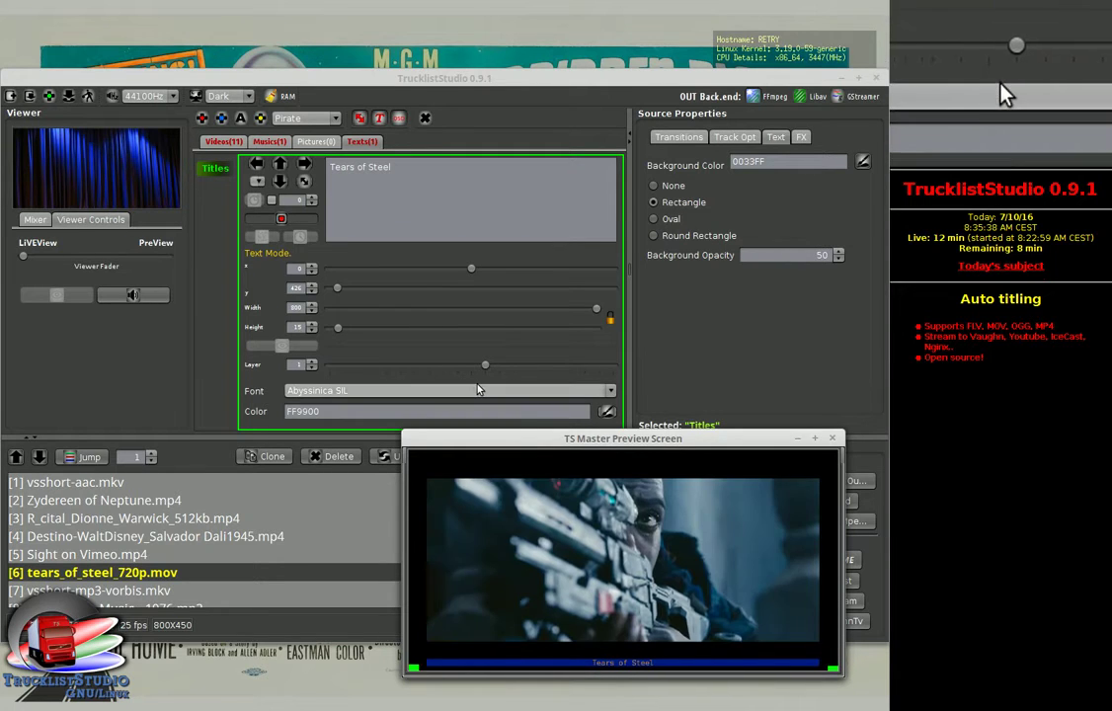
# Step: Try Andale Mono, Arial and Arial Italic as the title font
pyautogui.click(400, 391)
pyautogui.click(384, 422)
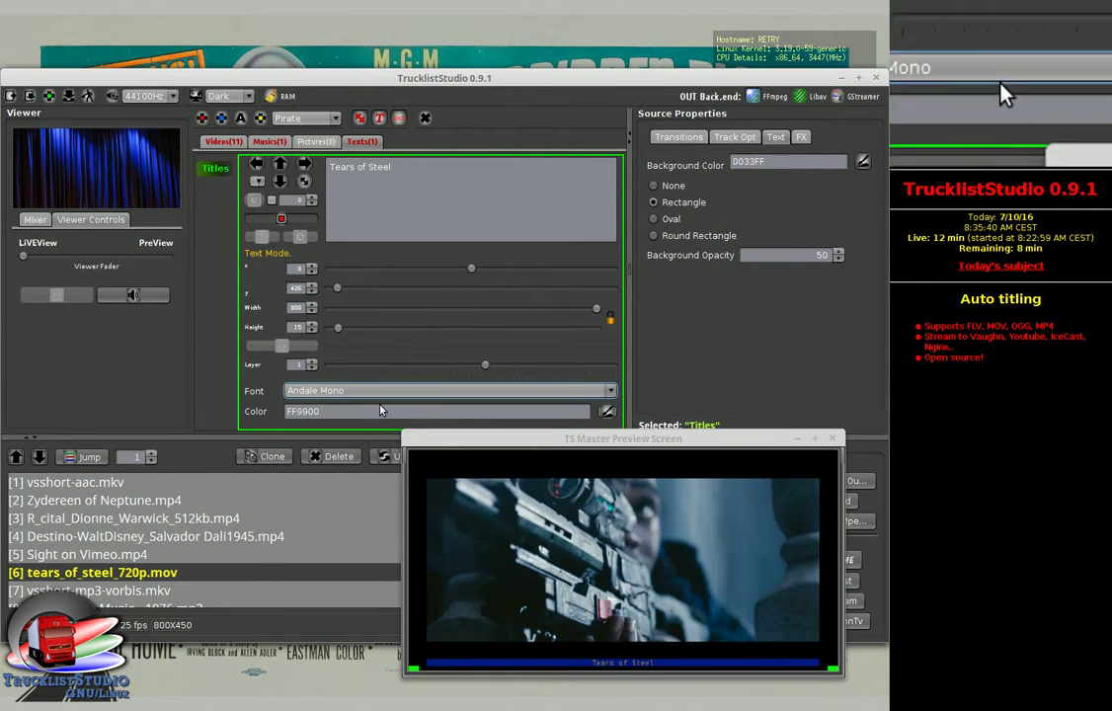
pyautogui.click(360, 391)
pyautogui.click(349, 432)
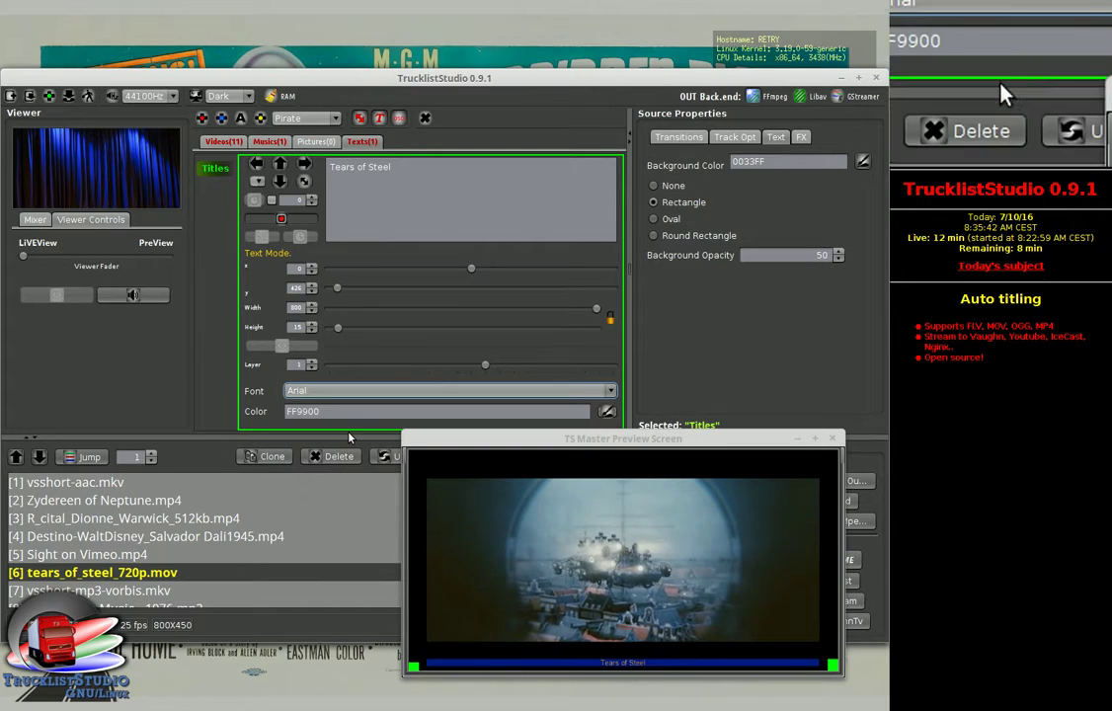
pyautogui.click(350, 393)
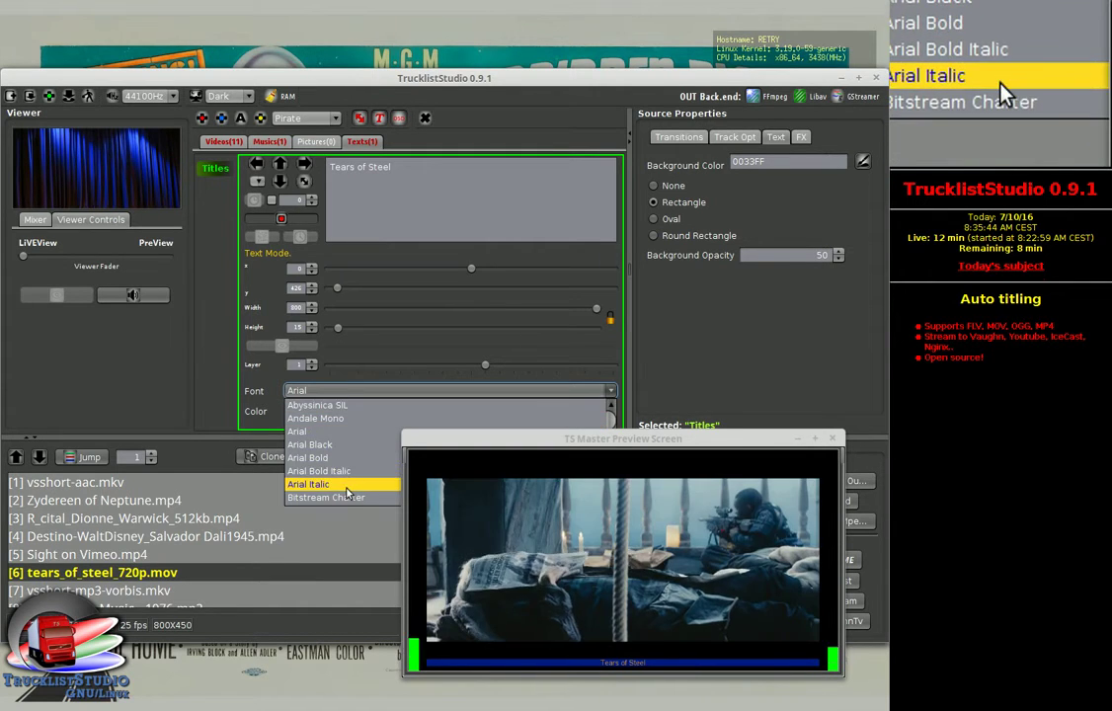
pyautogui.click(336, 484)
# Step: Set the title font to Arial Bold Italic and move the master preview window slightly higher
pyautogui.click(333, 394)
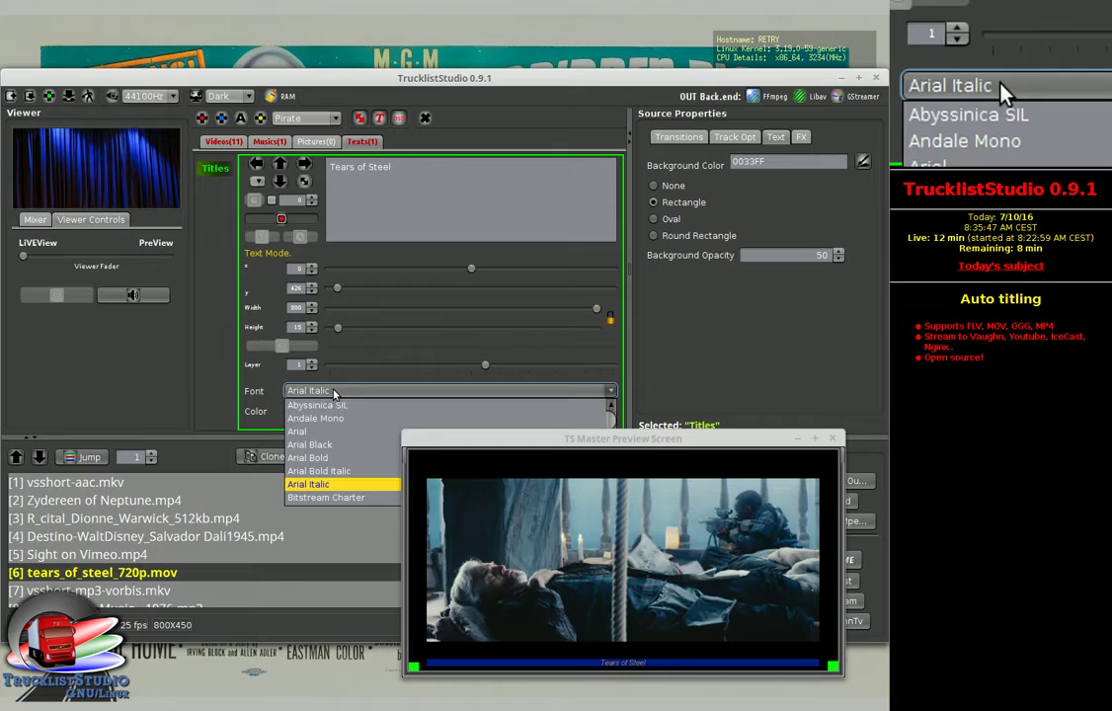
pyautogui.click(333, 469)
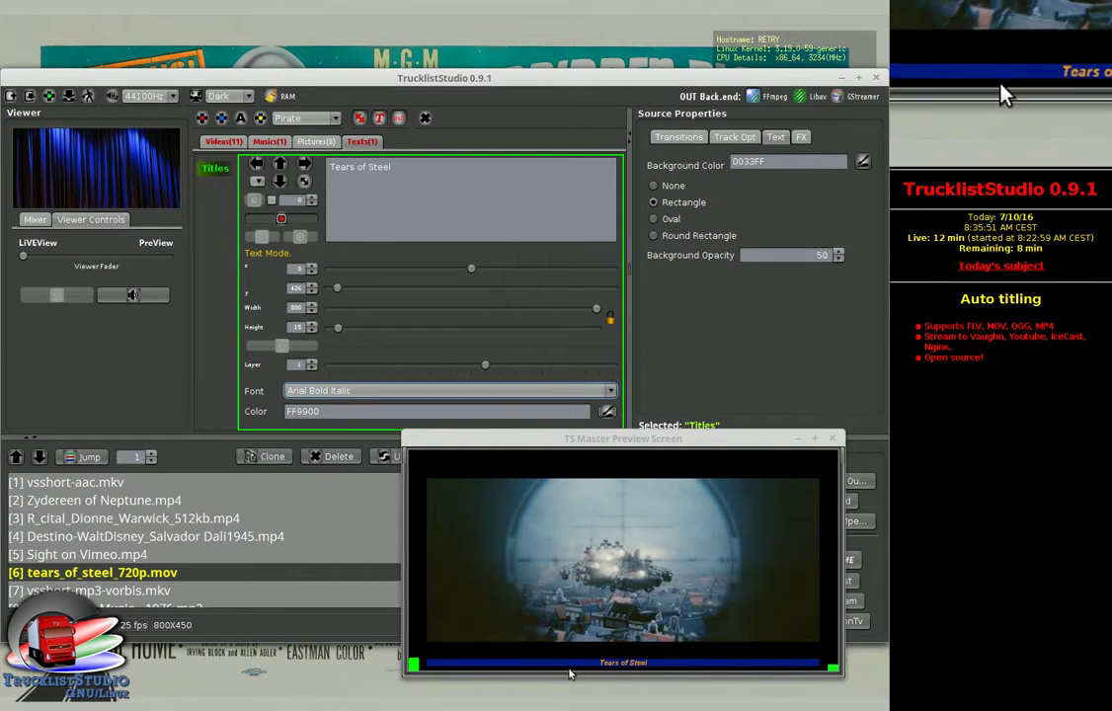
pyautogui.moveTo(633, 429); pyautogui.dragTo(605, 382)
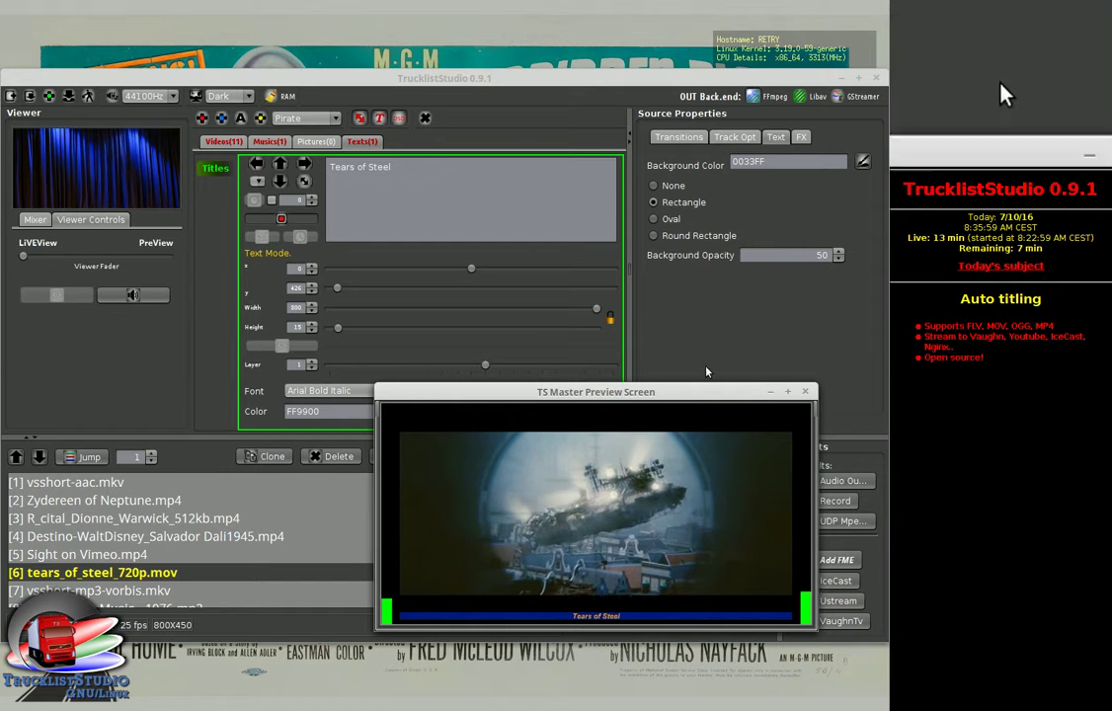
# Step: Set the title's background opacity to 30 and its height to 17
pyautogui.doubleClick(819, 255)
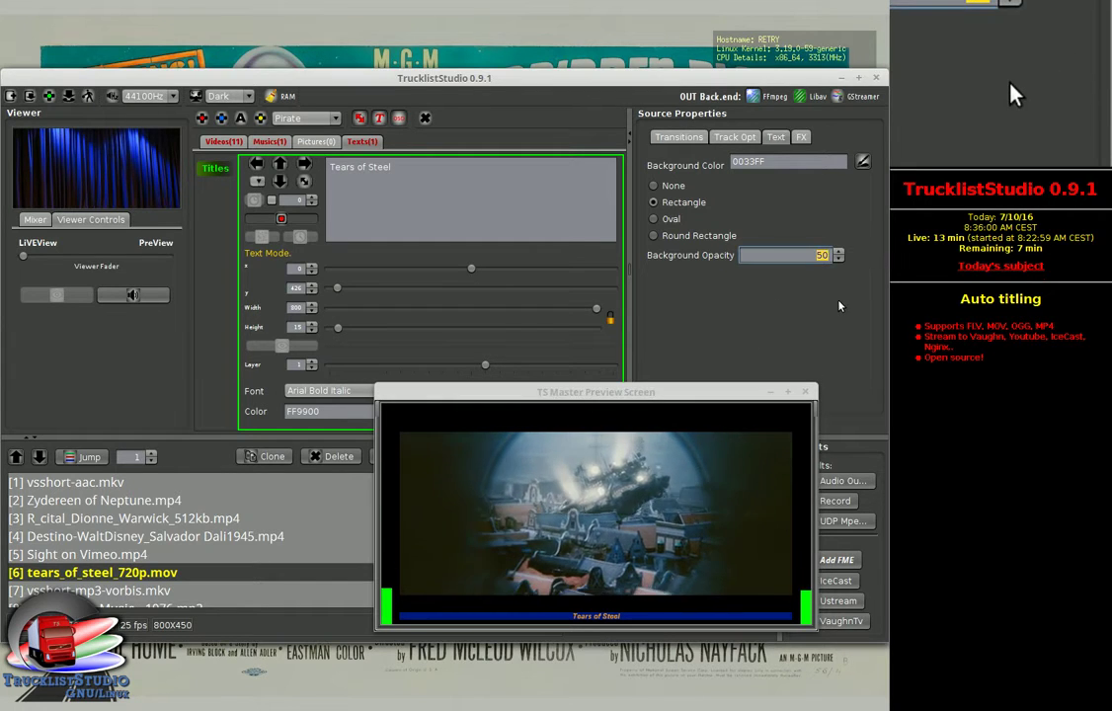
pyautogui.write('30')
pyautogui.press('Return')
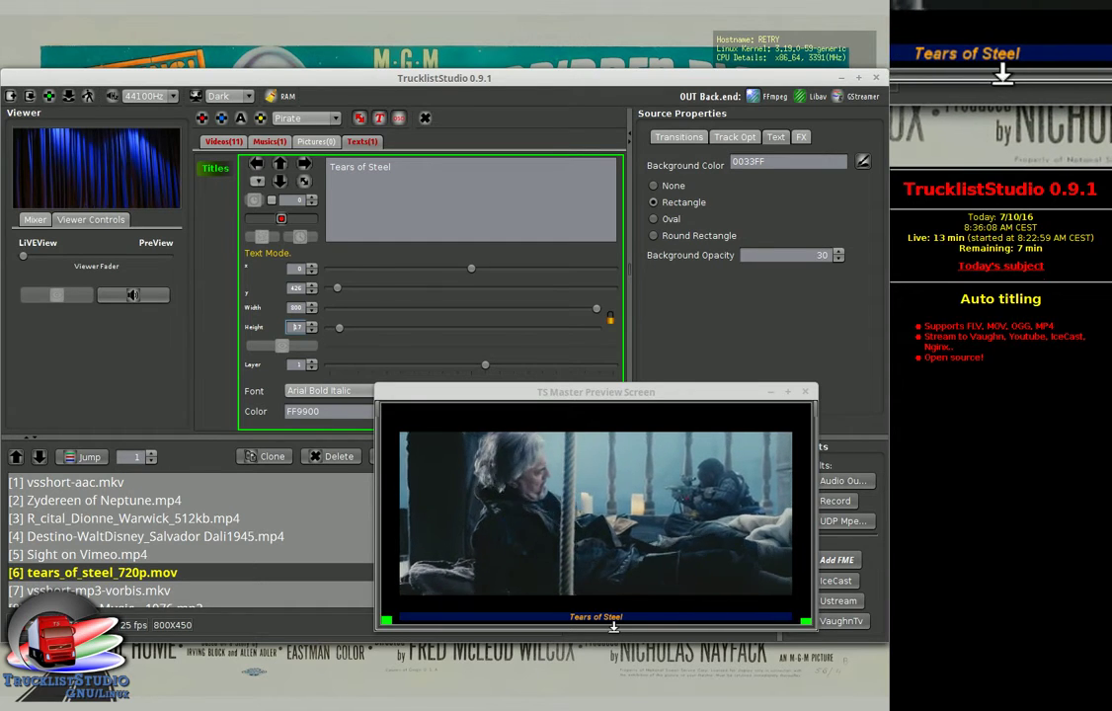
# Step: Move the master preview window clear of the source properties and copy only the title's style and position to all tracks
pyautogui.moveTo(597, 396); pyautogui.dragTo(664, 431)
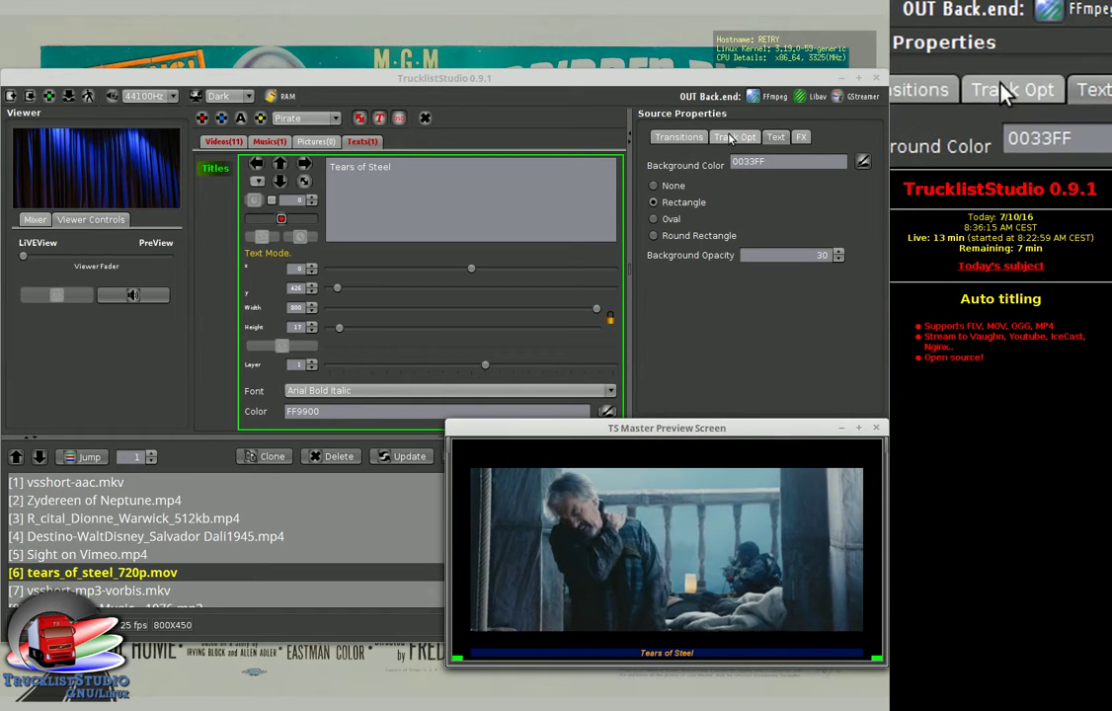
pyautogui.moveTo(659, 427); pyautogui.dragTo(662, 466)
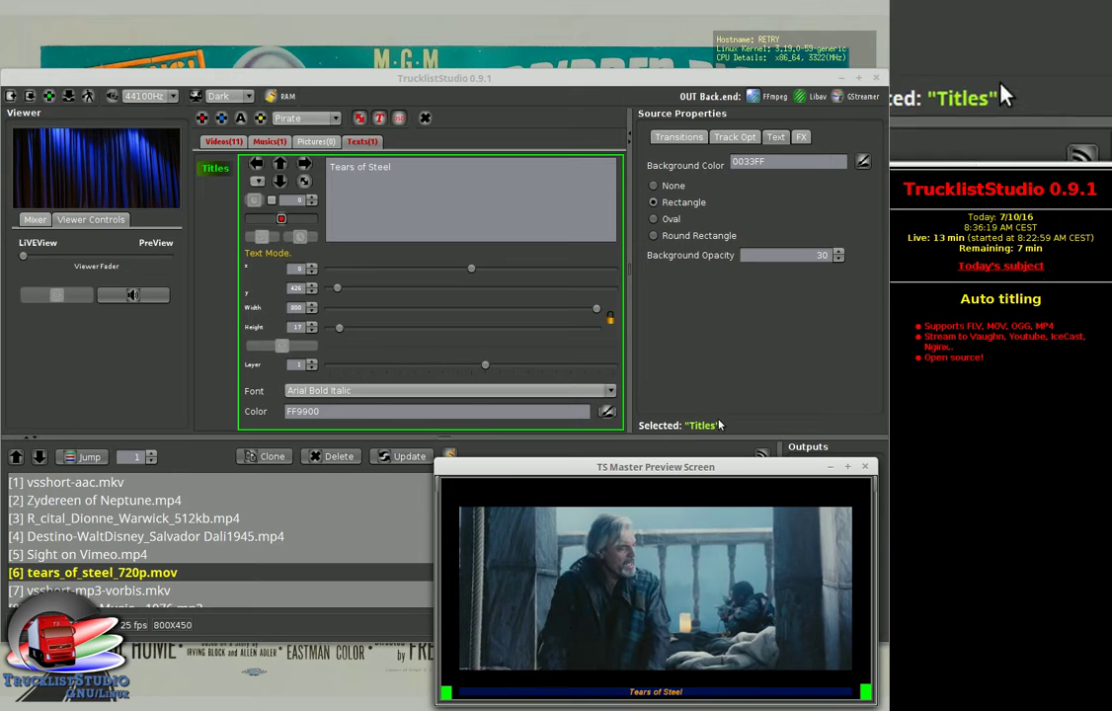
pyautogui.click(734, 138)
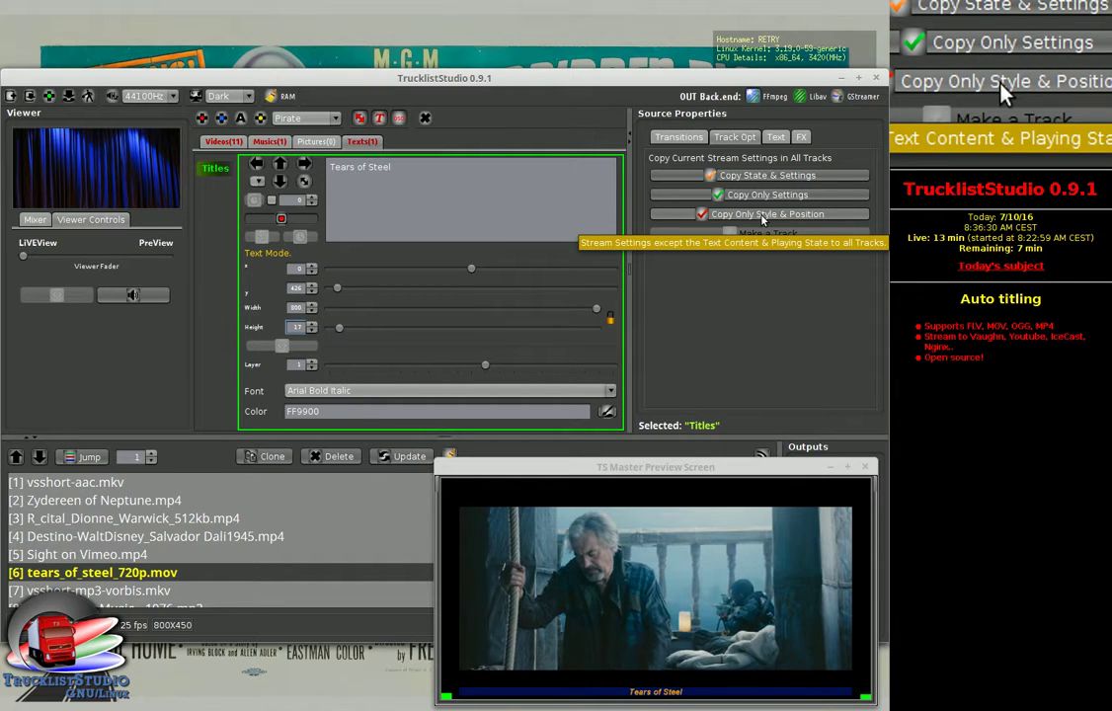
pyautogui.click(762, 214)
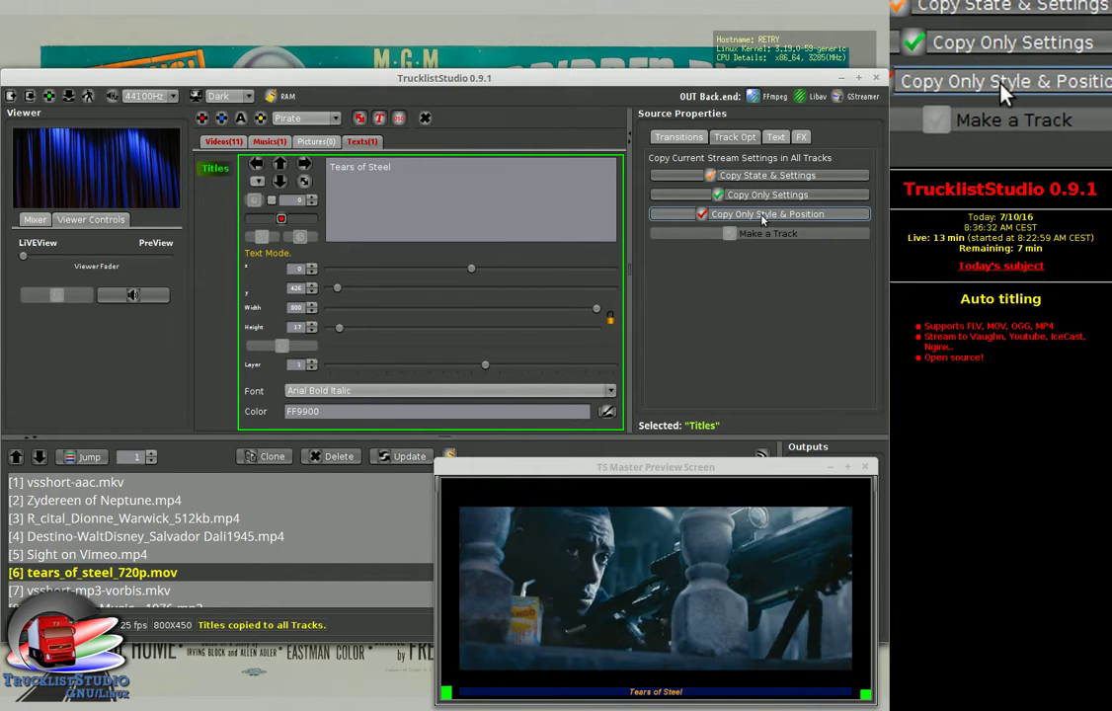
# Step: Advance playback track by track from vsshort-mp3-vorbis.mkv to UomoCheUcciseSeStesso.flv to check the title on each one
pyautogui.moveTo(649, 467); pyautogui.dragTo(532, 180)
pyautogui.click(591, 599)
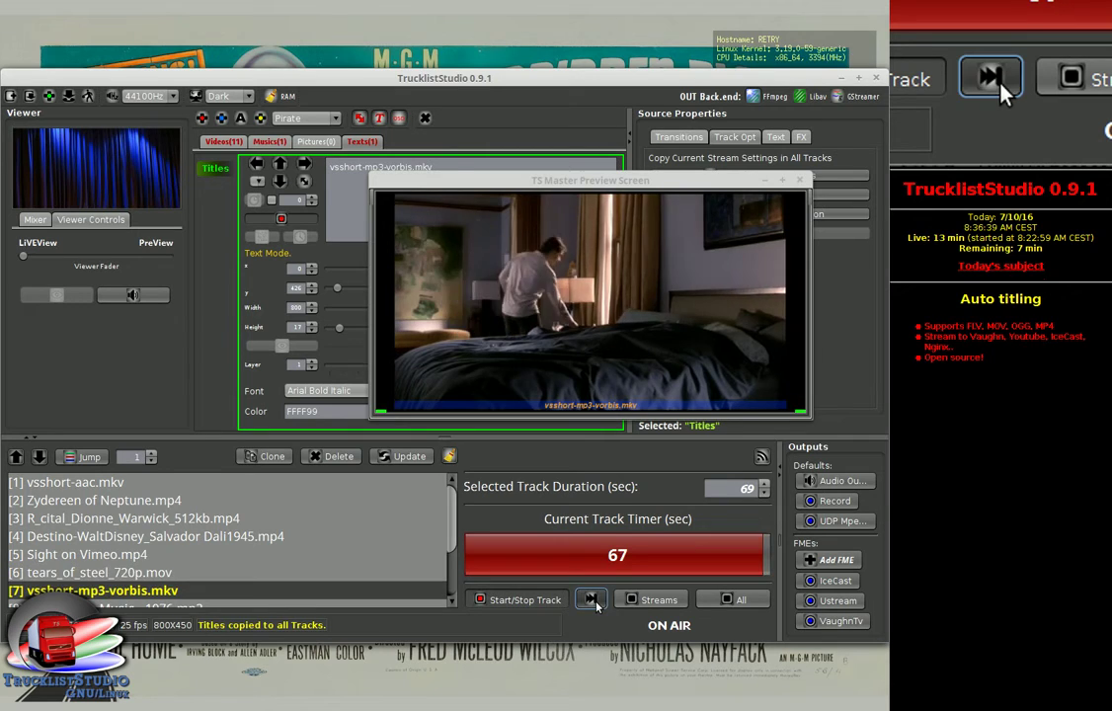
pyautogui.click(596, 603)
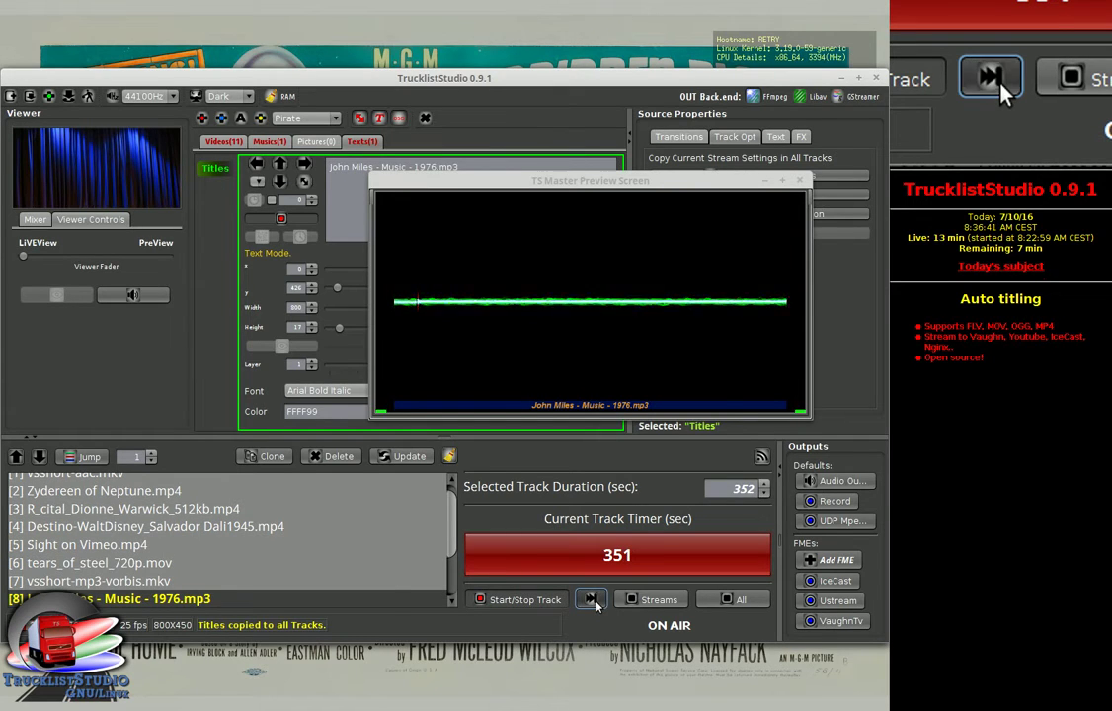
pyautogui.click(591, 601)
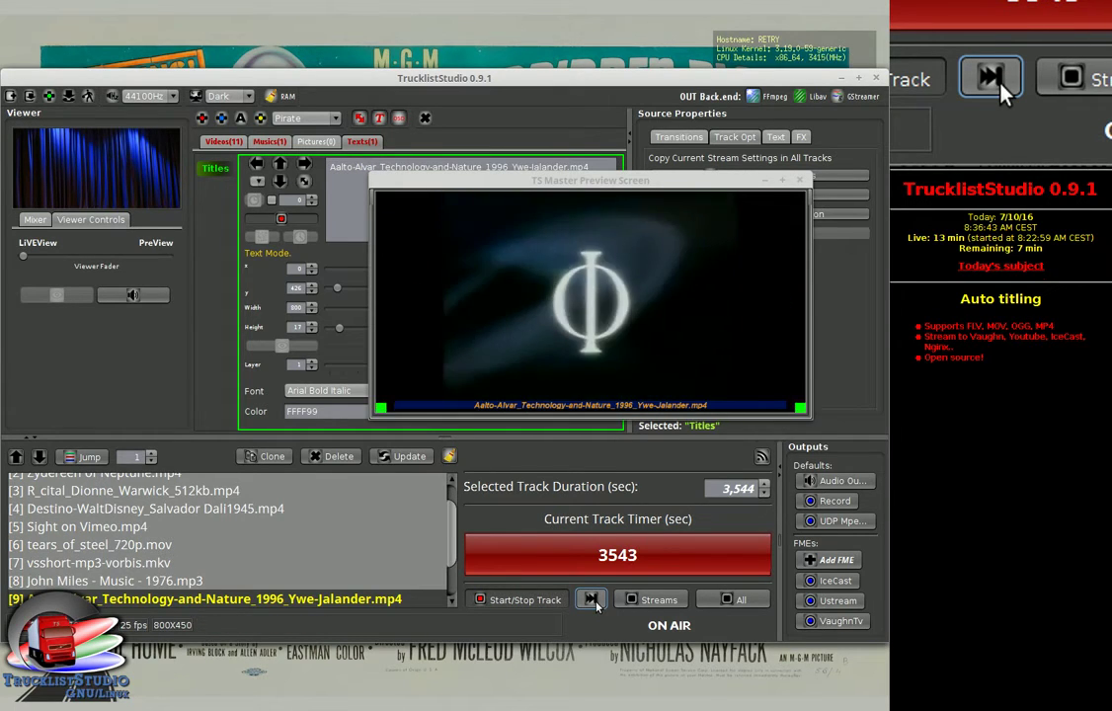
pyautogui.click(592, 600)
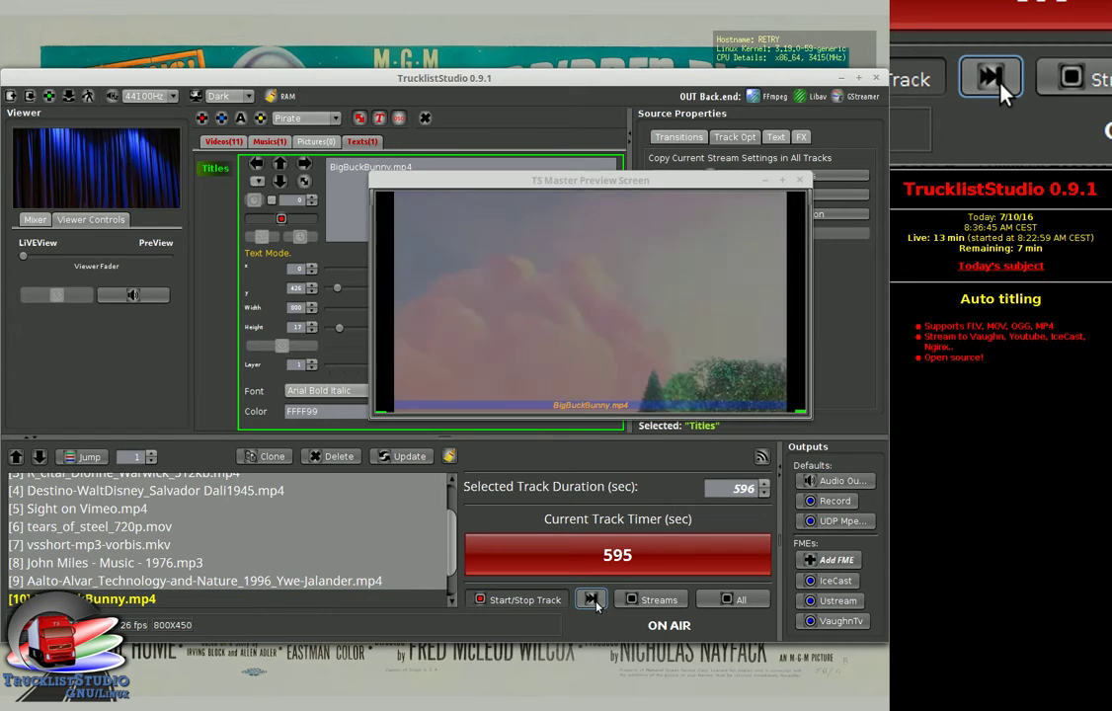
pyautogui.click(591, 600)
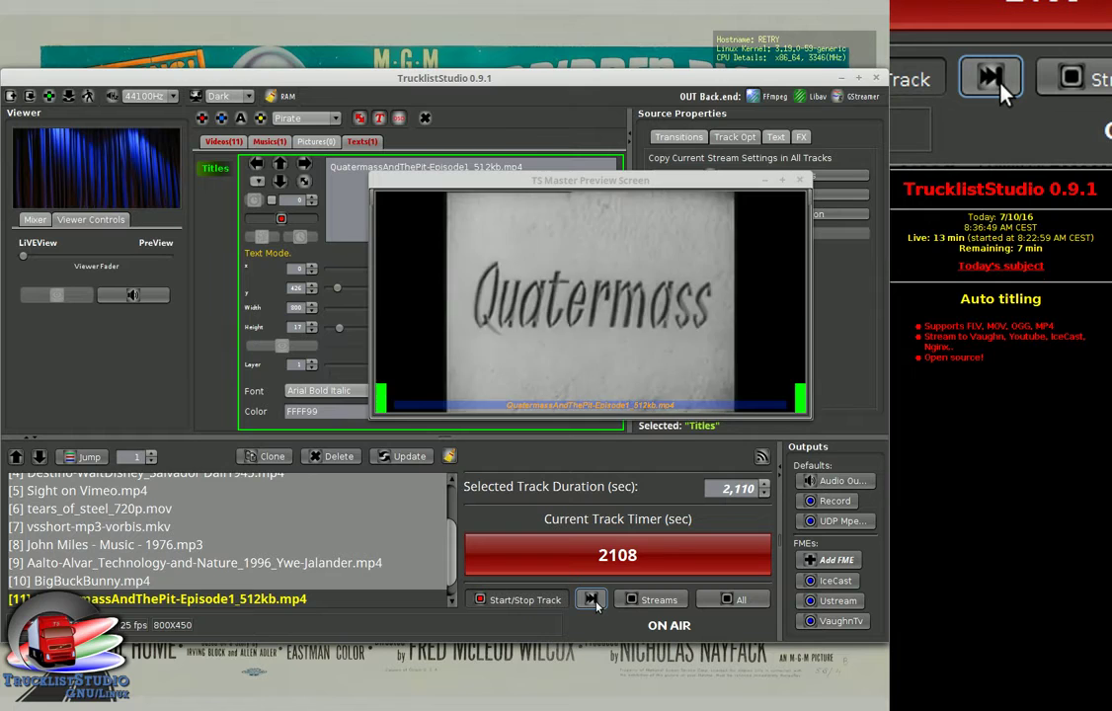
pyautogui.click(593, 603)
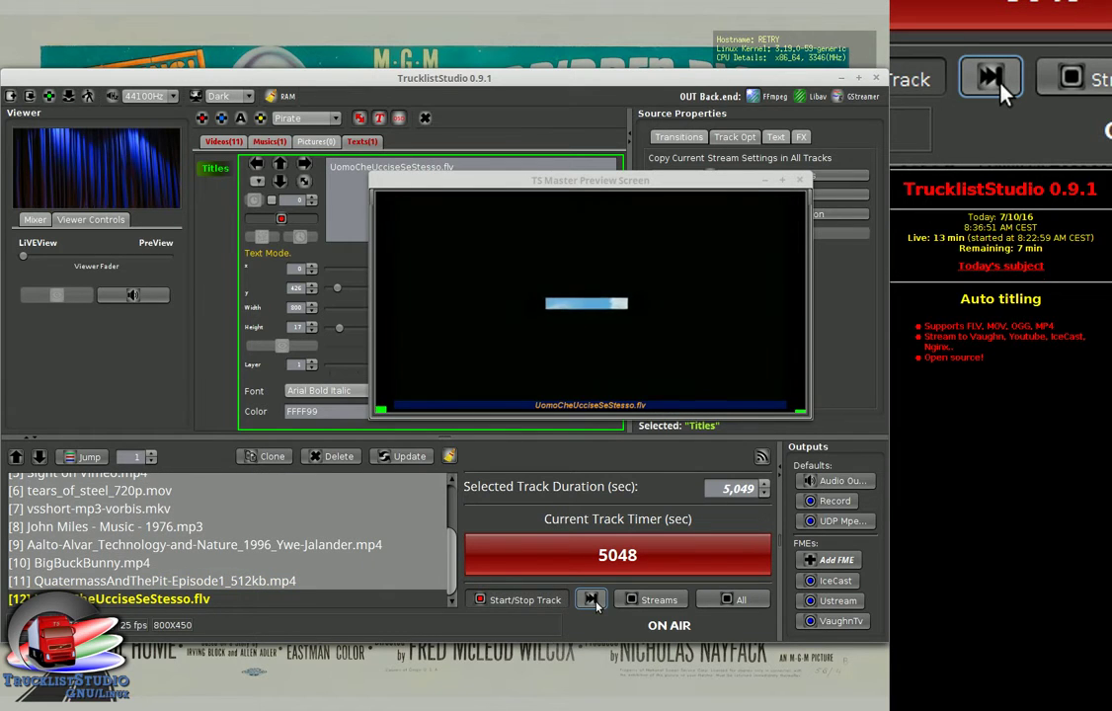
# Step: Rewrite the title of the UomoCheUcciseSeStesso.flv track as "Uomo che Uccise se Stesso" and update the track
pyautogui.moveTo(599, 181); pyautogui.dragTo(617, 361)
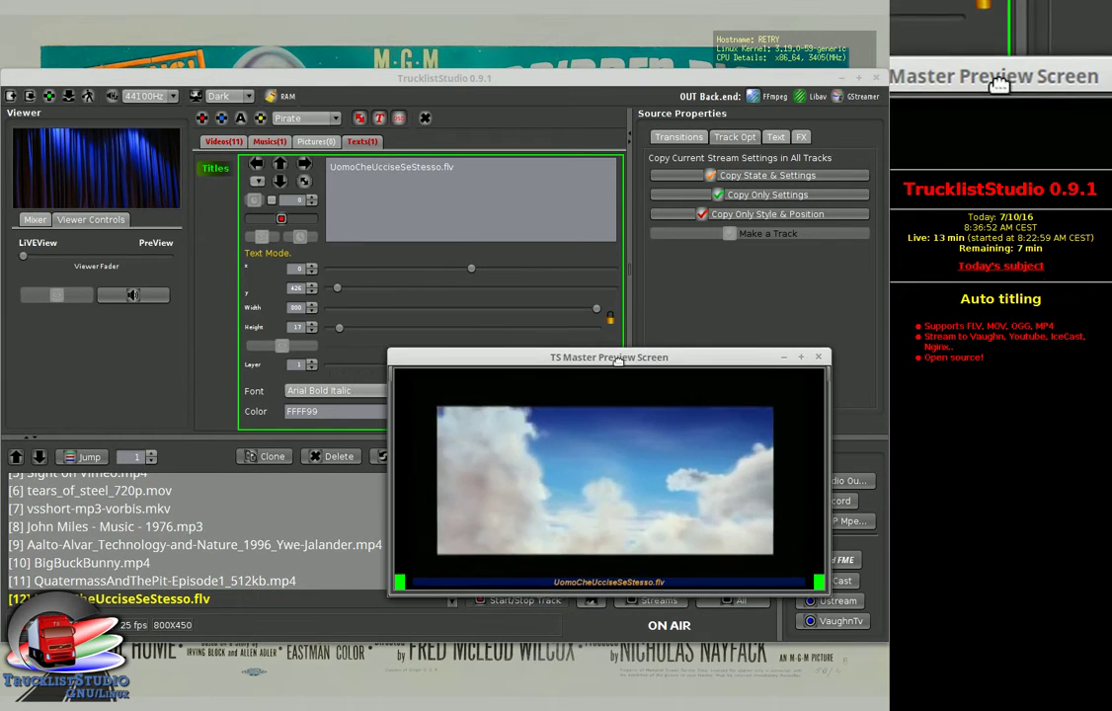
pyautogui.click(358, 168)
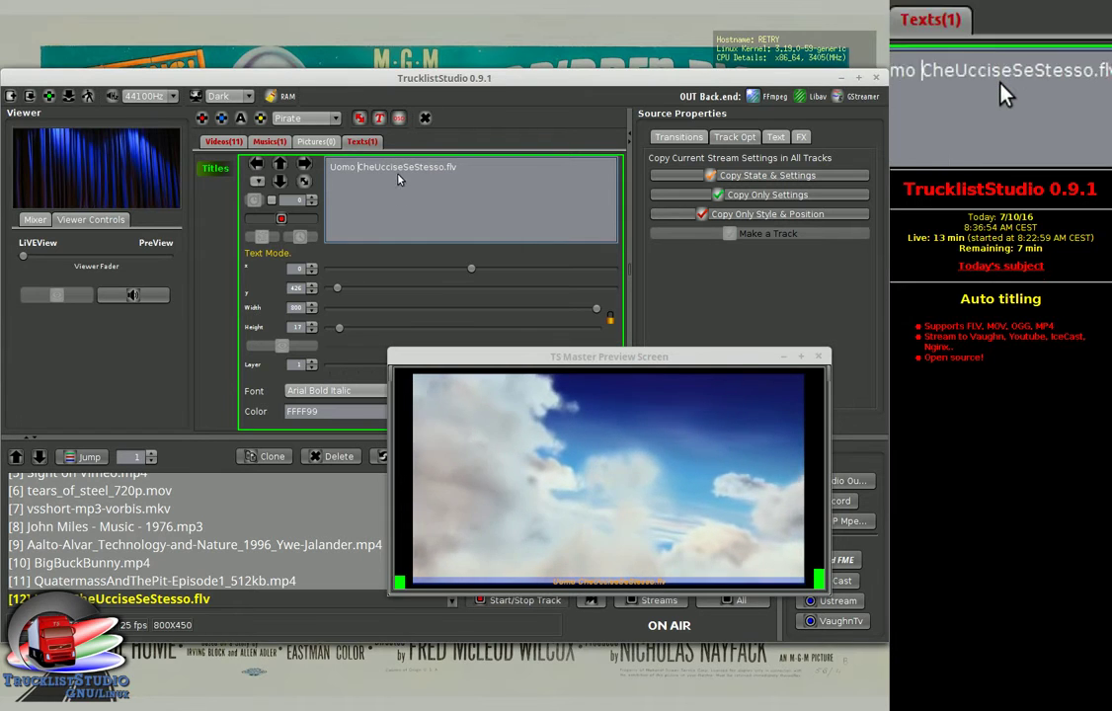
pyautogui.press('Delete')
pyautogui.write('c')
pyautogui.click(373, 167)
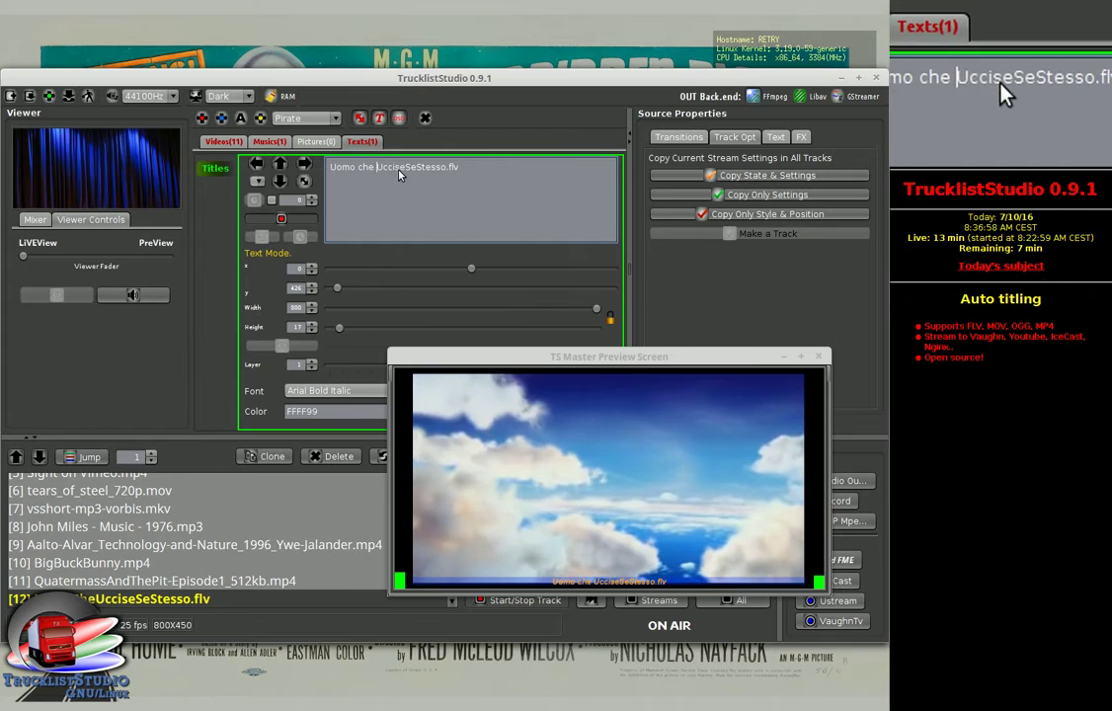
pyautogui.click(405, 169)
pyautogui.press('Delete')
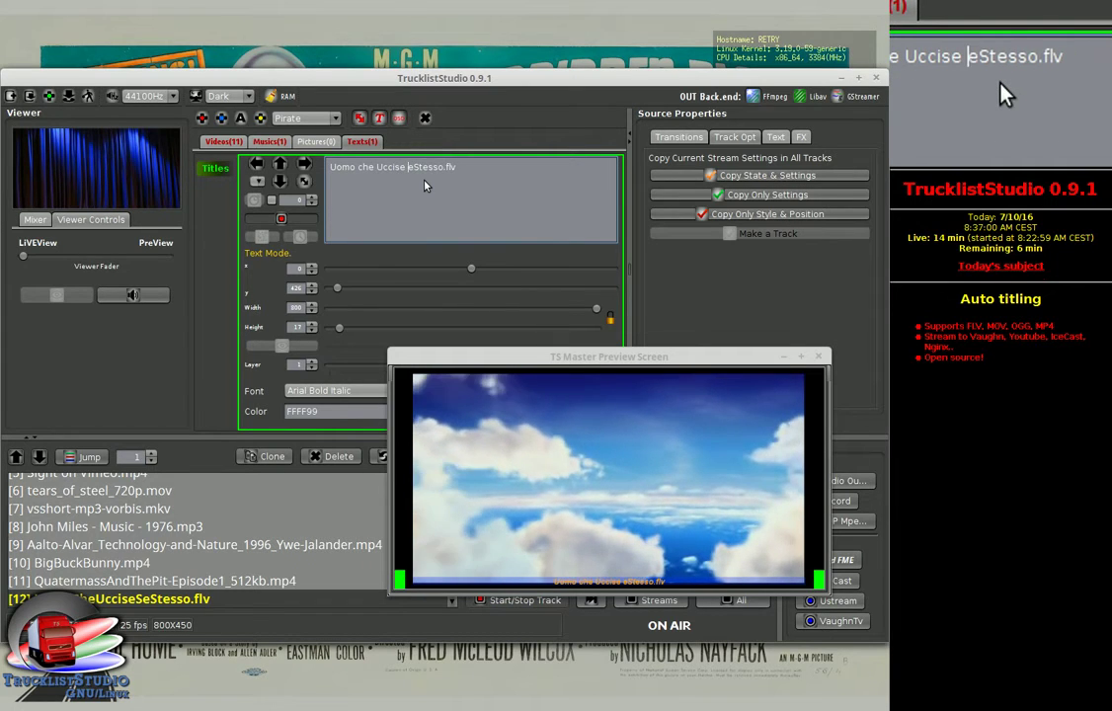
pyautogui.write('s')
pyautogui.click(423, 169)
pyautogui.moveTo(453, 169); pyautogui.dragTo(495, 176)
pyautogui.press('BackSpace')
pyautogui.press('BackSpace')
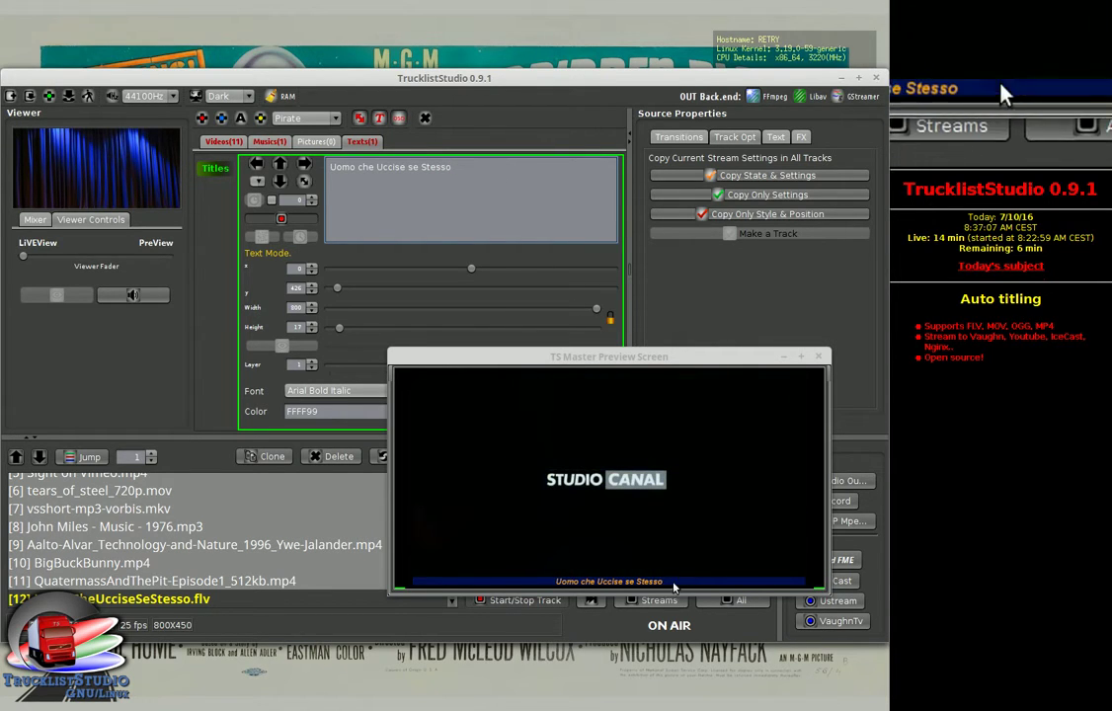
pyautogui.moveTo(588, 358); pyautogui.dragTo(658, 235)
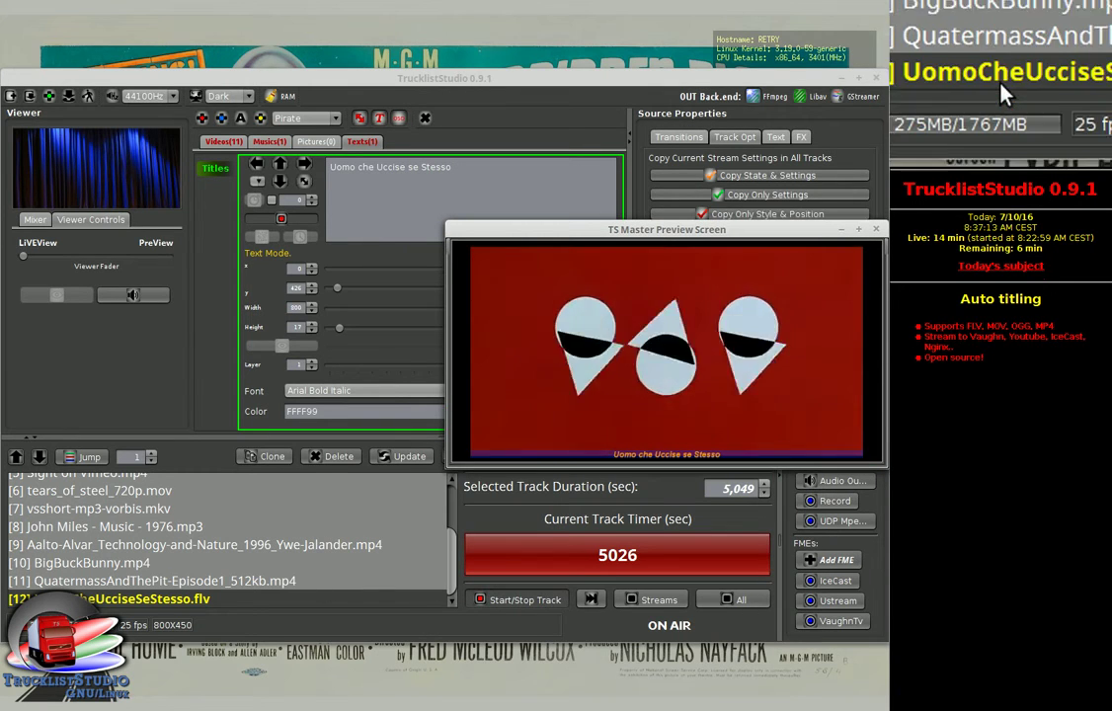
pyautogui.click(410, 459)
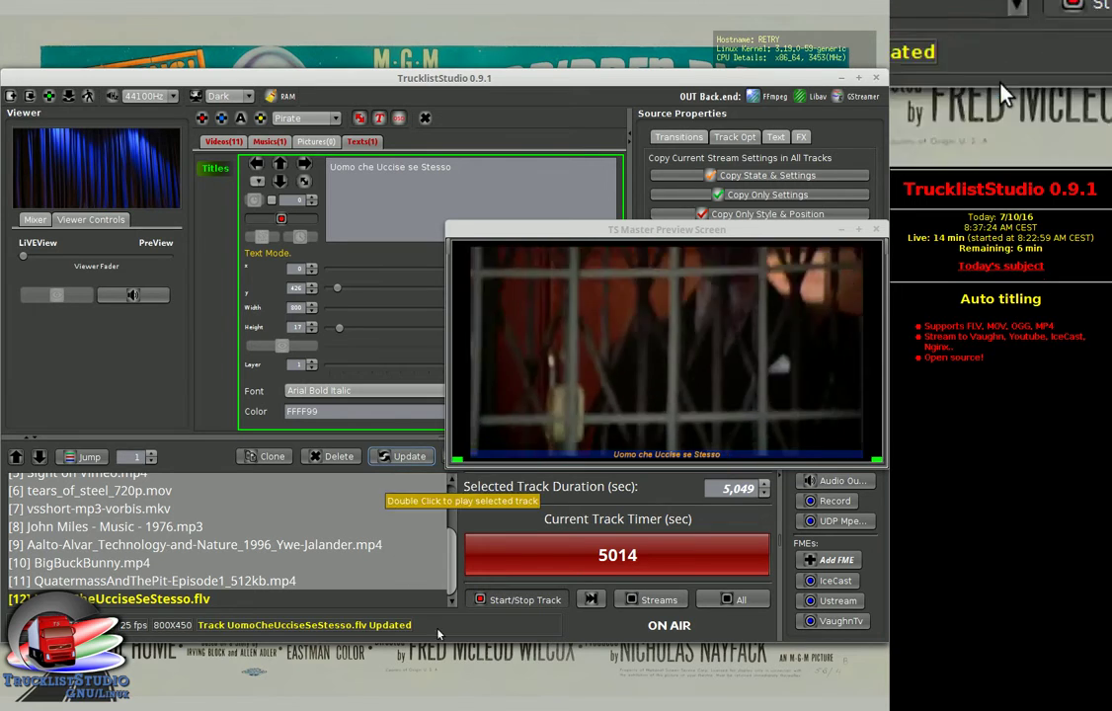
# Step: Advance playback to Zydereen of Neptune.mp4 and remove the vsshort-aac.mkv video from the project
pyautogui.click(590, 600)
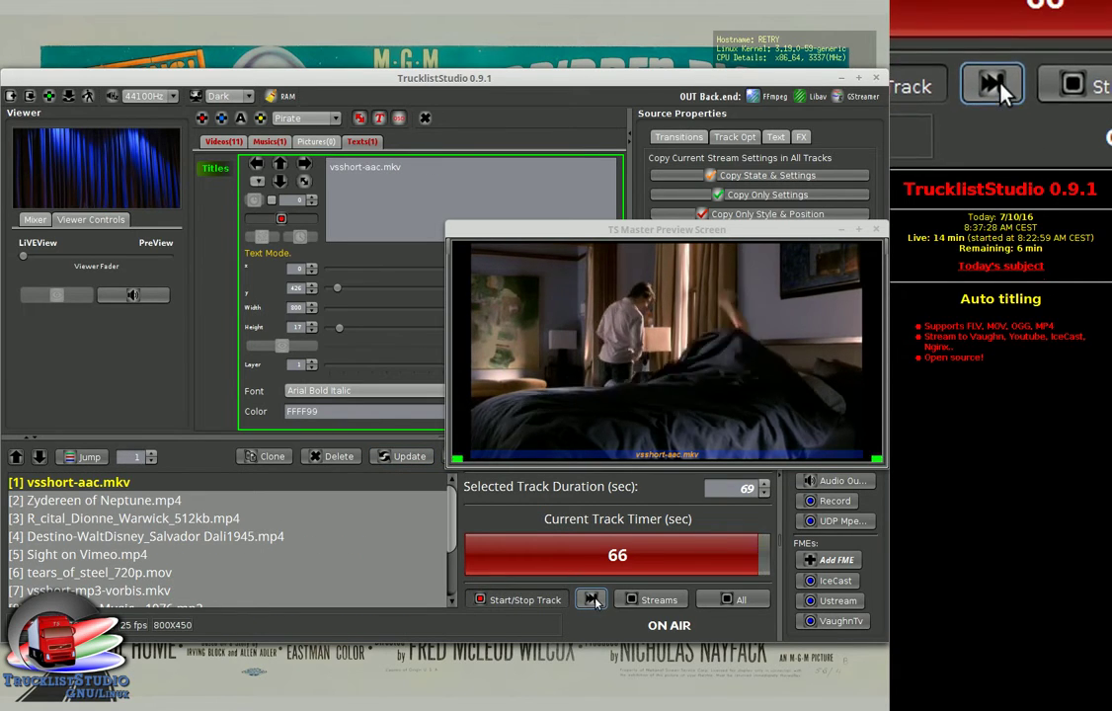
pyautogui.click(590, 599)
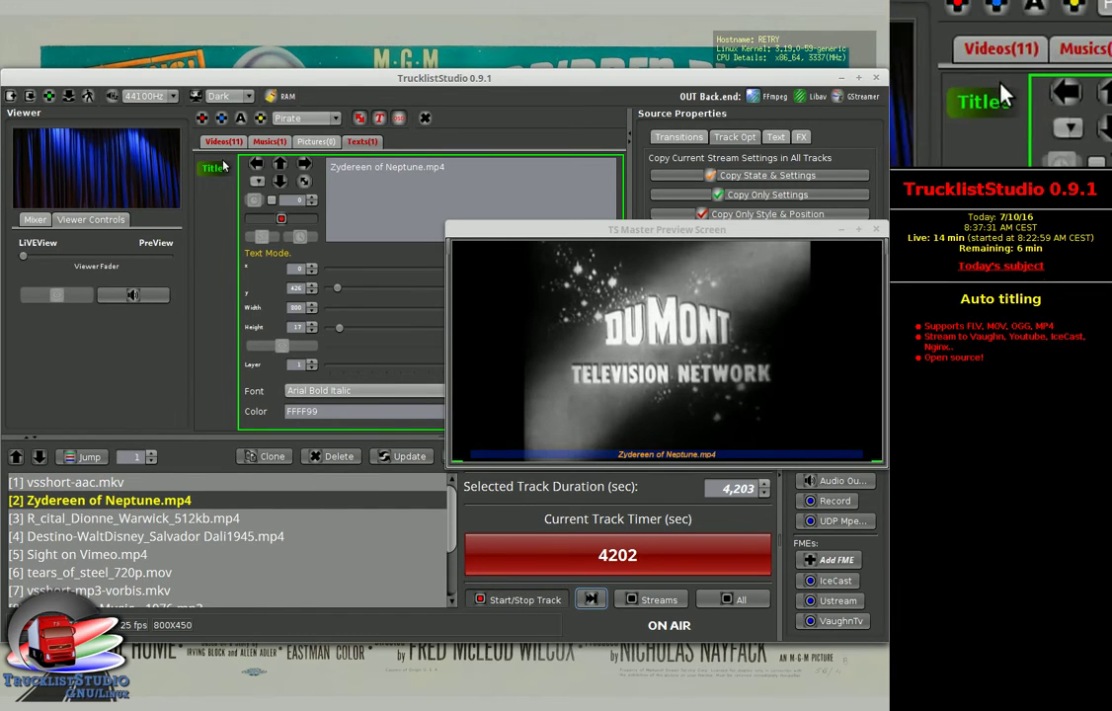
pyautogui.click(224, 142)
pyautogui.click(257, 175)
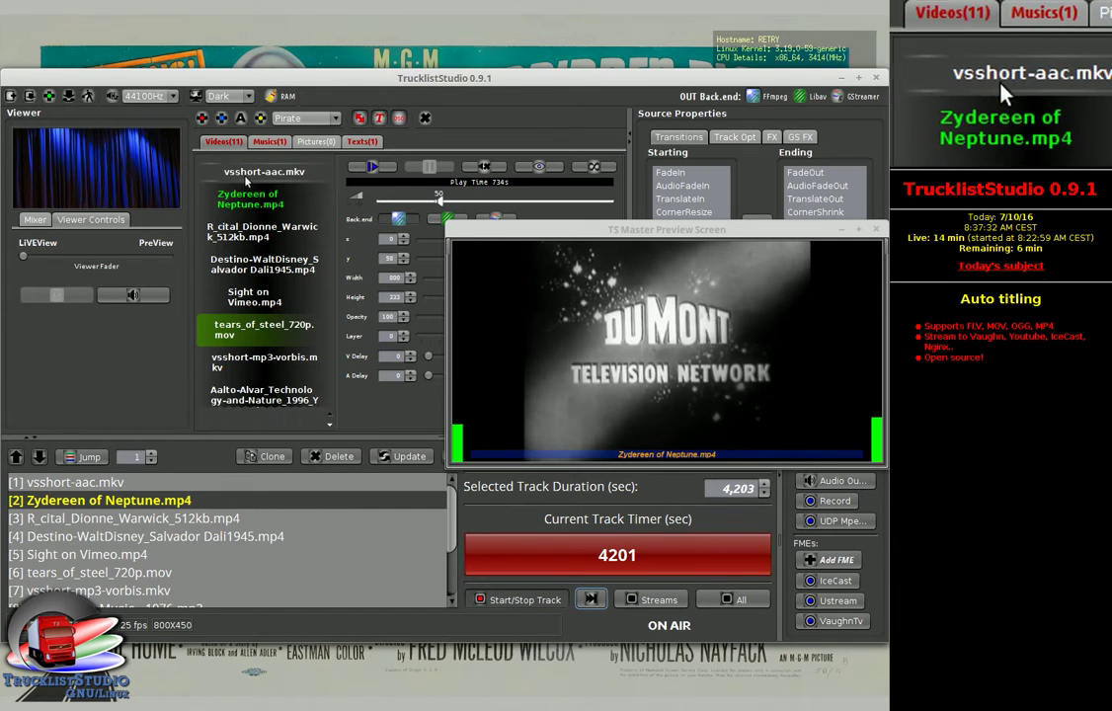
pyautogui.click(425, 117)
pyautogui.click(531, 388)
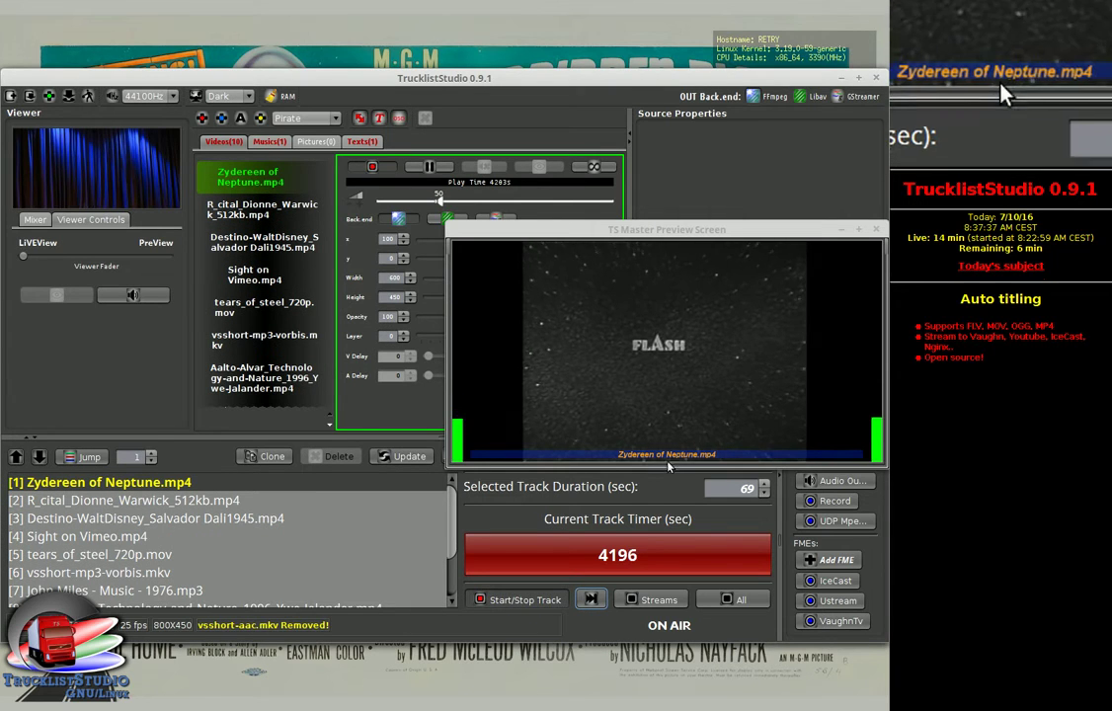
# Step: Shorten the playing track's title to "Zydereen of Neptune" and update the track
pyautogui.click(364, 142)
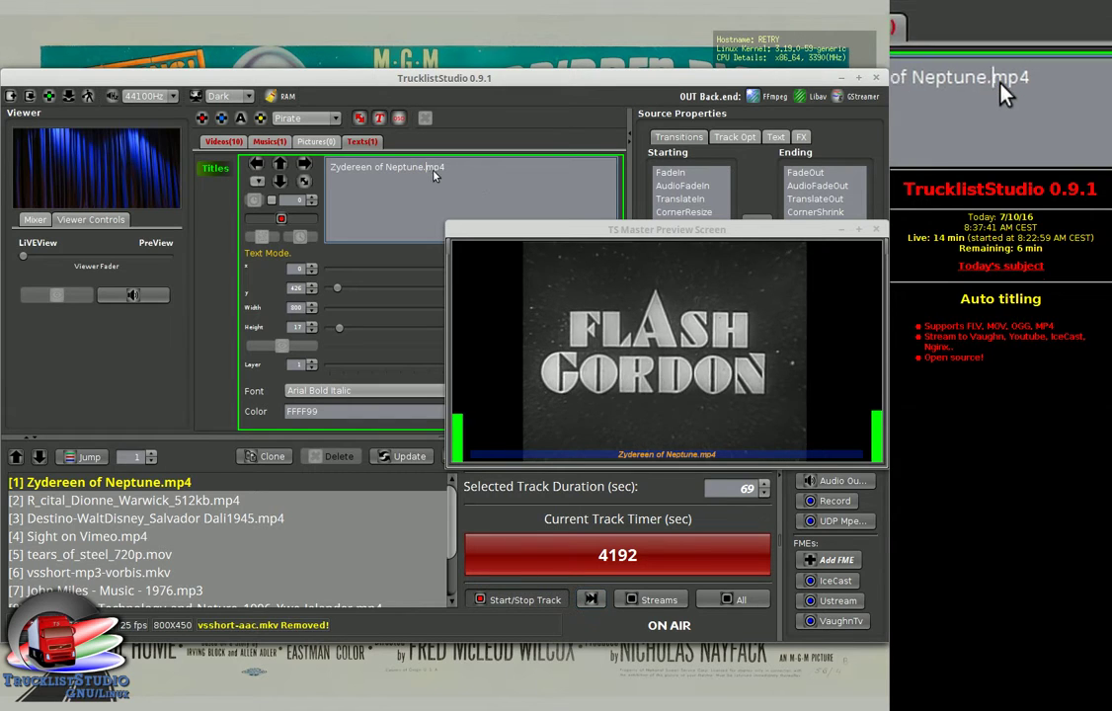
pyautogui.doubleClick(433, 170)
pyautogui.press('BackSpace')
pyautogui.press('BackSpace')
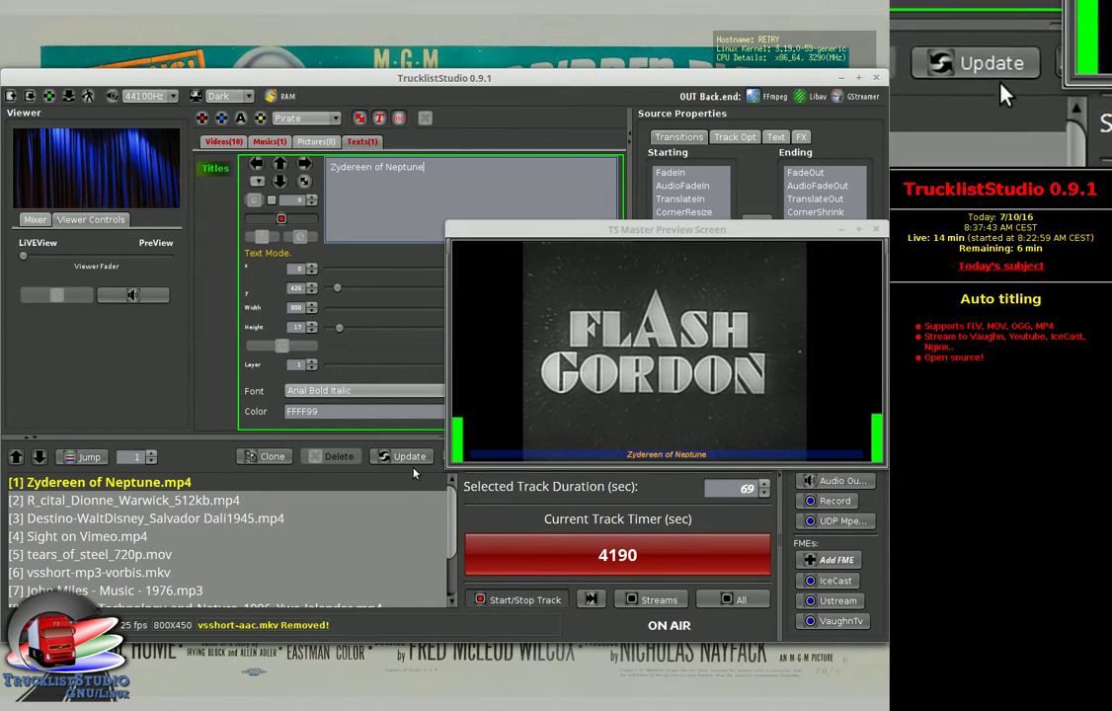
pyautogui.click(408, 458)
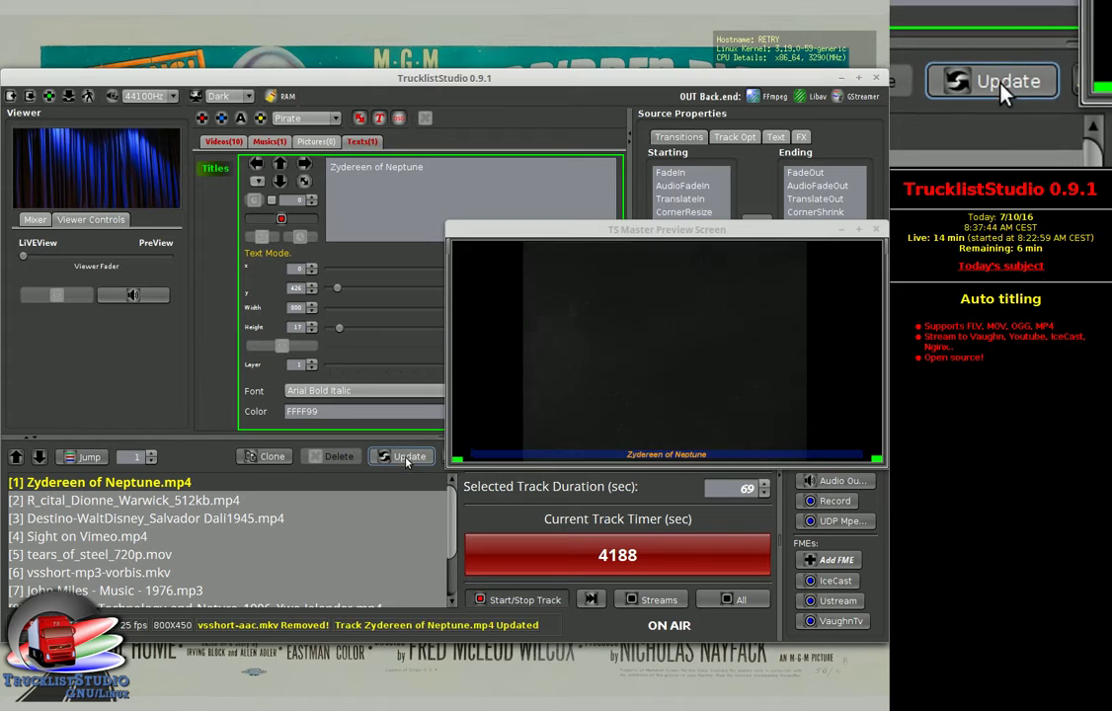
# Step: Play R_cital_Dionne_Warwick_512kb.mp4, change its title to "R cital Dionne Warwick" and update the track
pyautogui.click(188, 500)
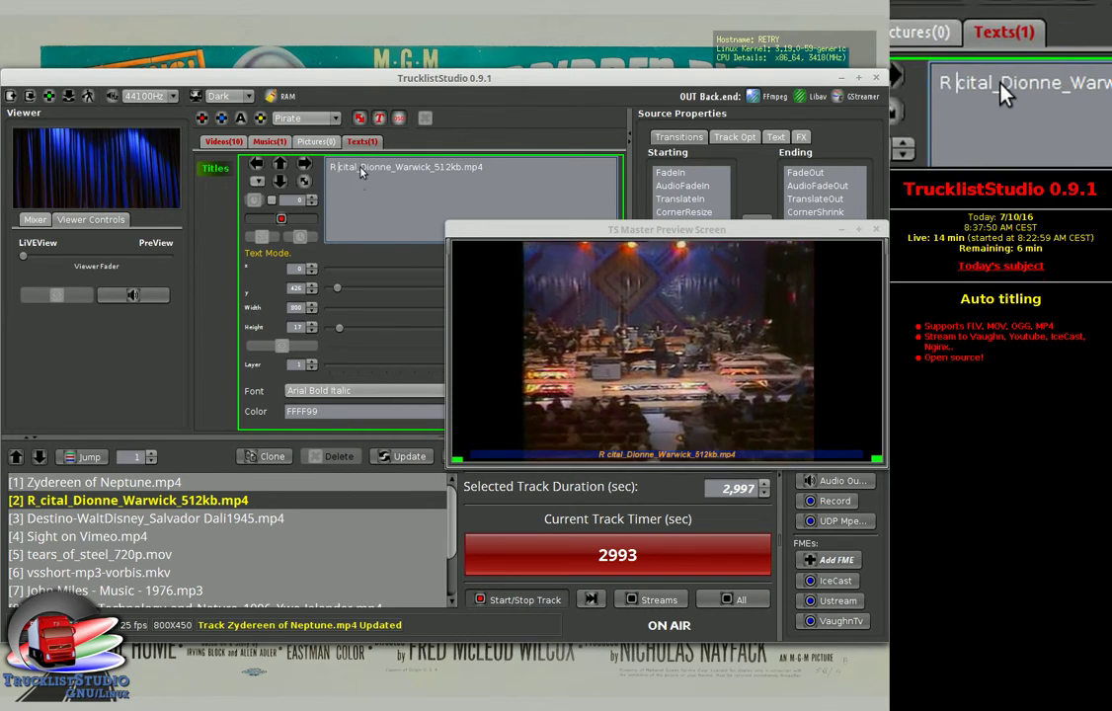
pyautogui.press('BackSpace')
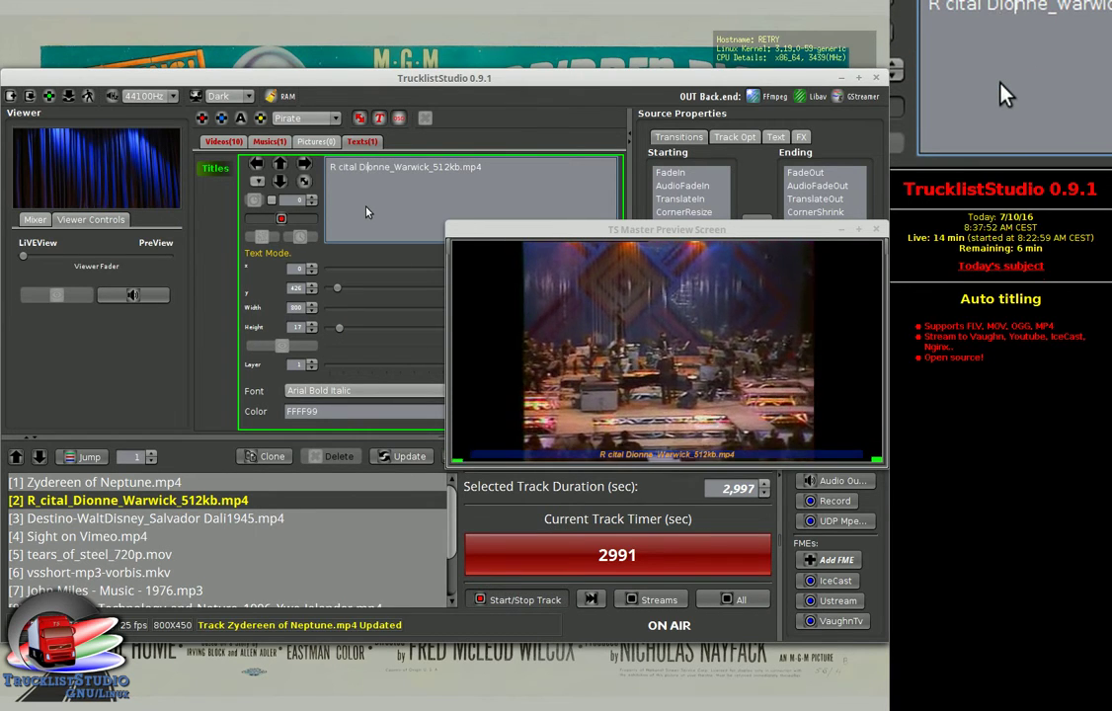
pyautogui.press('BackSpace')
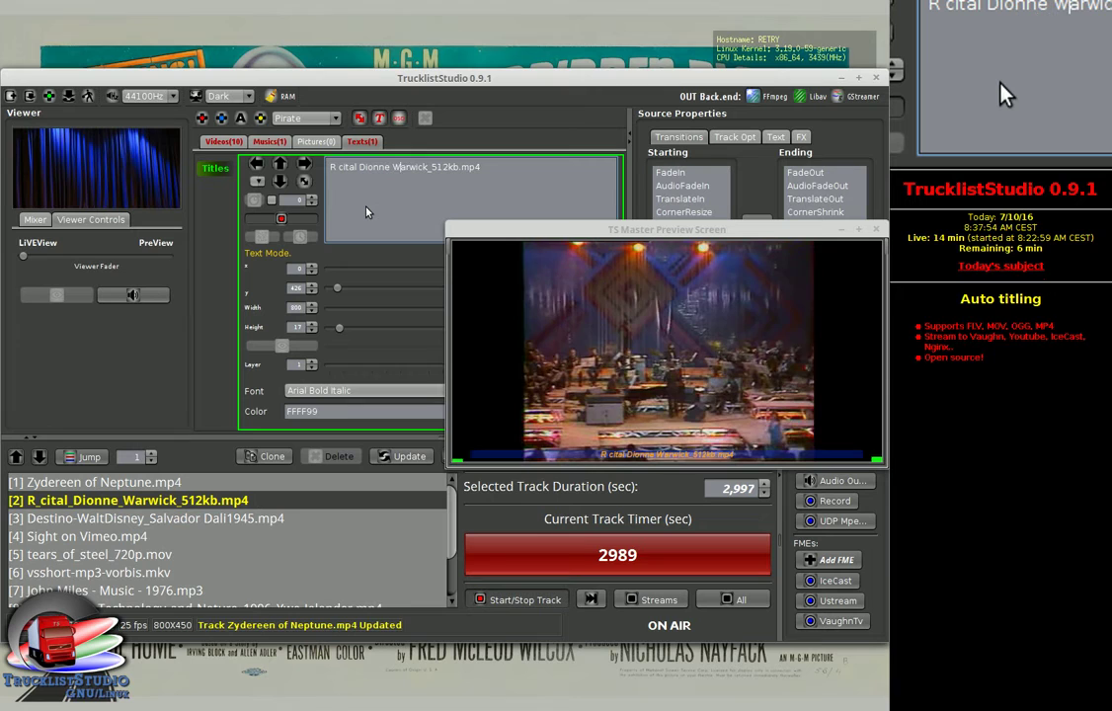
pyautogui.press('Delete')
pyautogui.press('Delete')
pyautogui.press('Delete')
pyautogui.press('Delete')
pyautogui.press('Delete')
pyautogui.press('Delete')
pyautogui.press('Delete')
pyautogui.press('Delete')
pyautogui.press('Delete')
pyautogui.press('Delete')
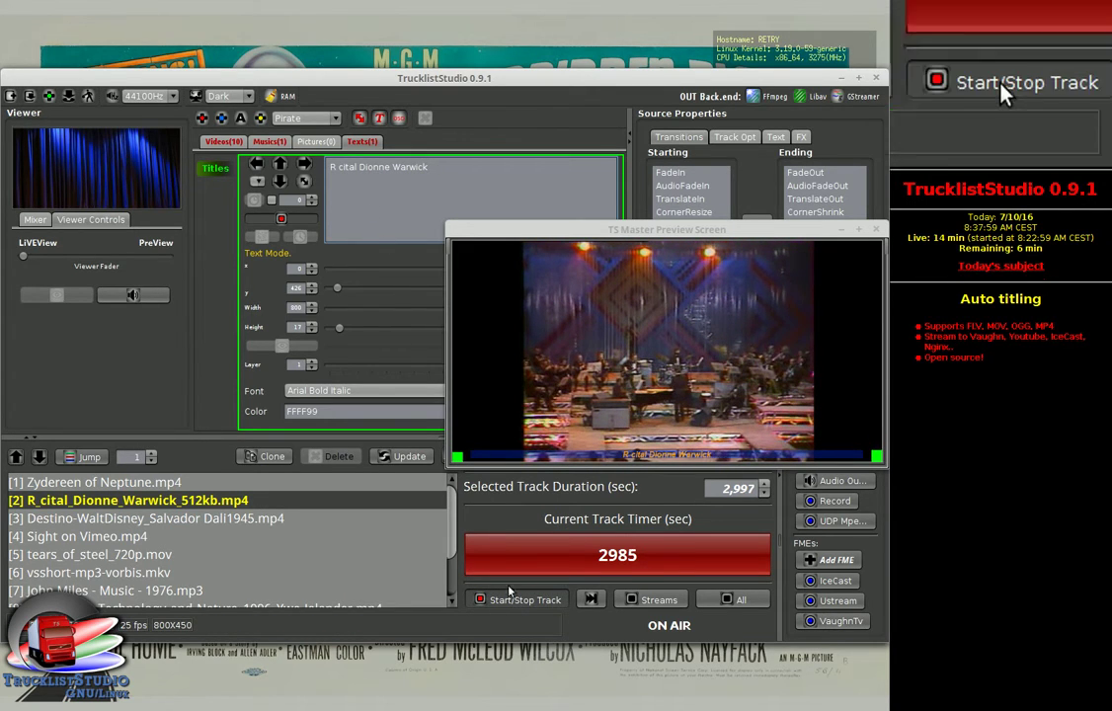
pyautogui.click(408, 457)
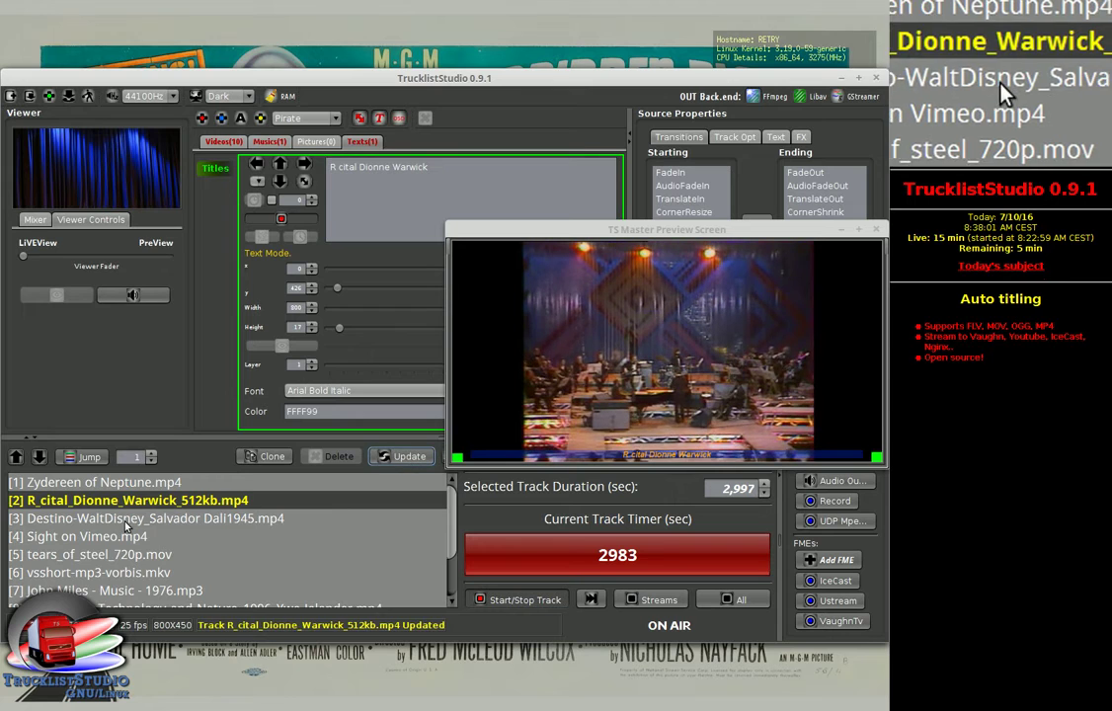
# Step: Play Destino-WaltDisney_Salvador Dali1945.mp4 and remove the .mp4 extension from its title text
pyautogui.click(123, 520)
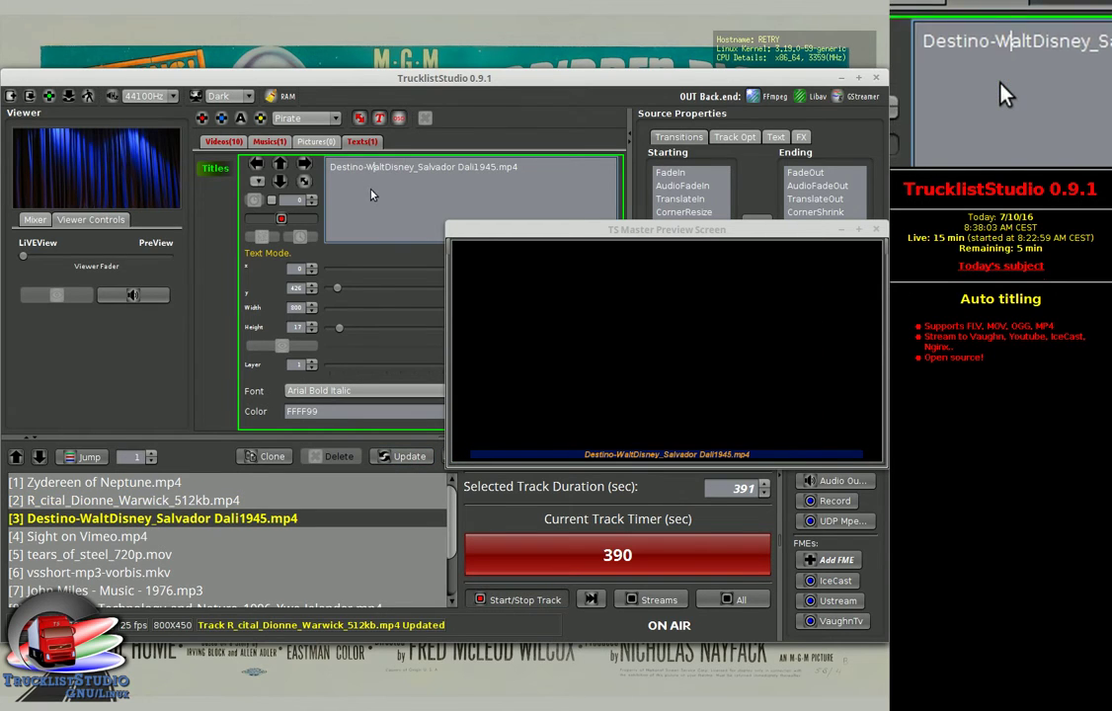
pyautogui.moveTo(366, 167); pyautogui.dragTo(373, 195)
pyautogui.click(356, 222)
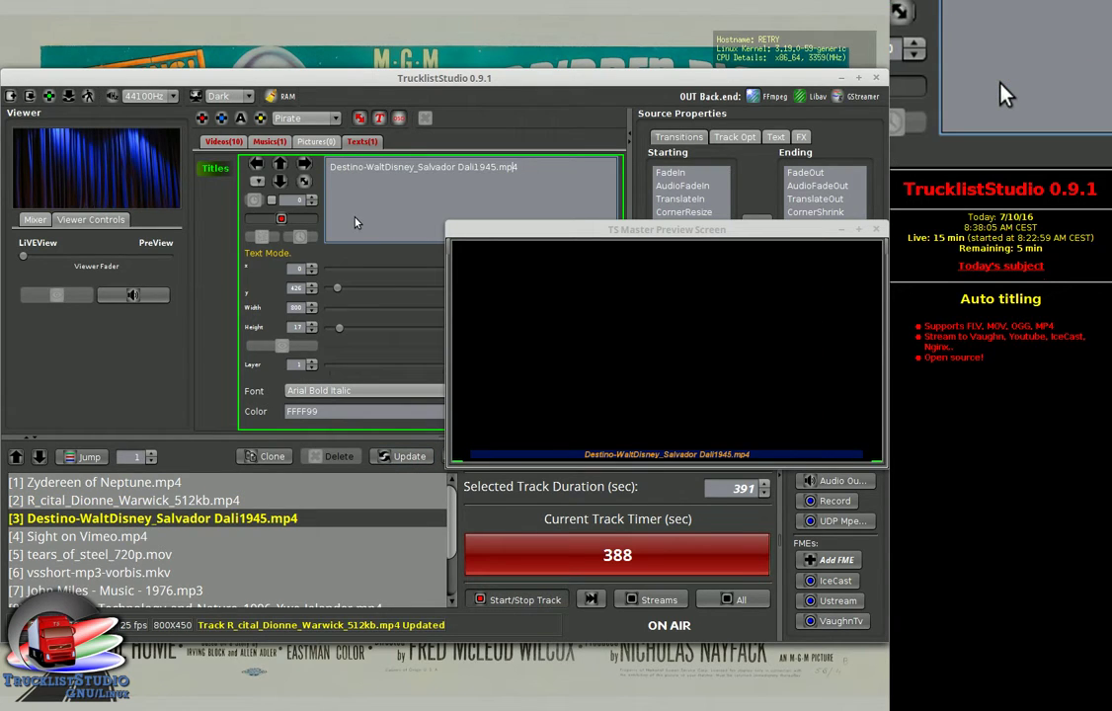
pyautogui.press('BackSpace')
pyautogui.press('BackSpace')
pyautogui.press('BackSpace')
pyautogui.press('BackSpace')
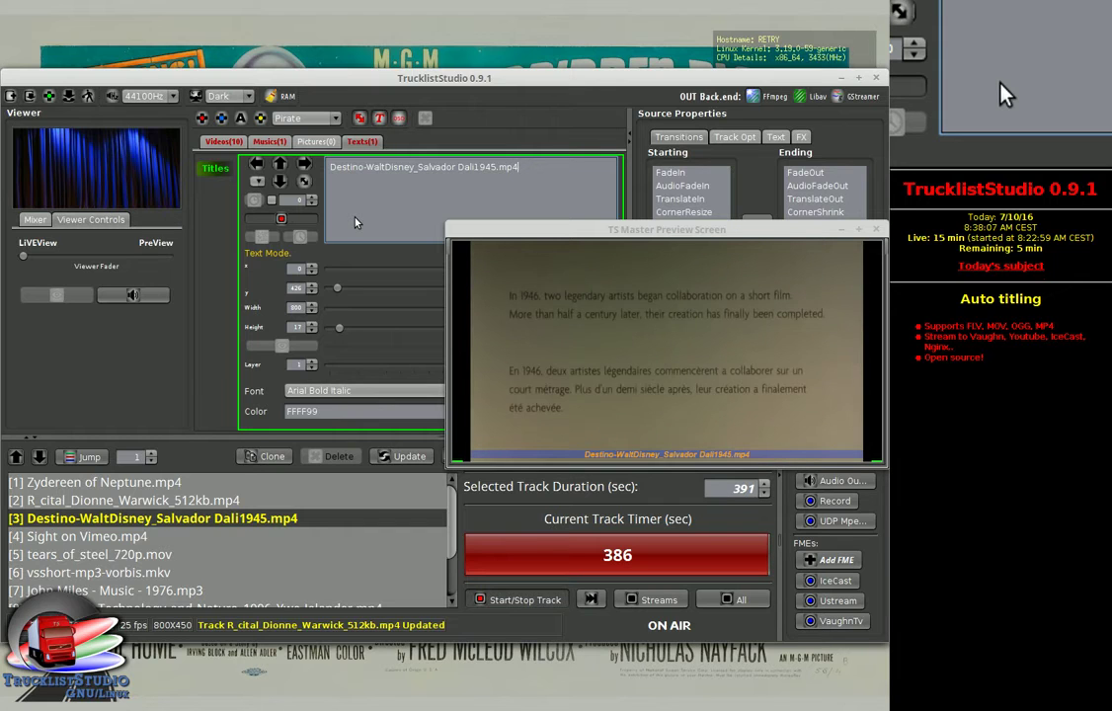
# Step: Put the year 1945 in the title in parentheses, separated from "Dali" by a space
pyautogui.write(')')
pyautogui.press('Left')
pyautogui.press('Left')
pyautogui.press('Left')
pyautogui.press('Left')
pyautogui.press('Left')
pyautogui.write('(')
pyautogui.press('Left')
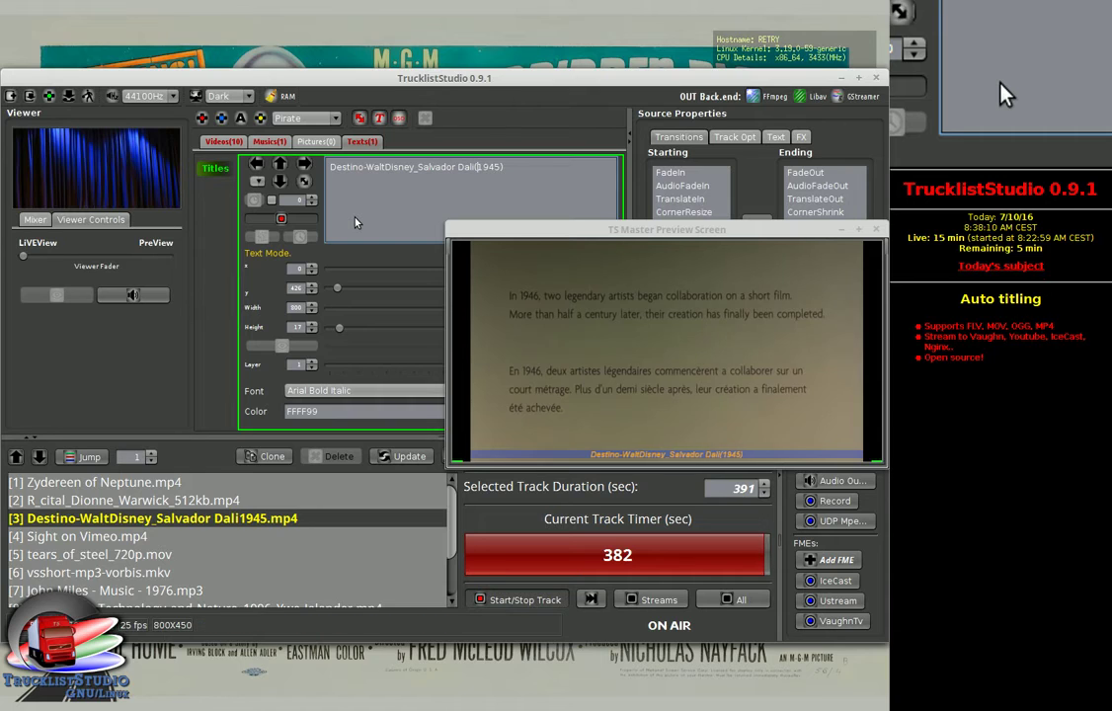
pyautogui.hotkey('ctrl', 'Left')
pyautogui.hotkey('ctrl', 'Left')
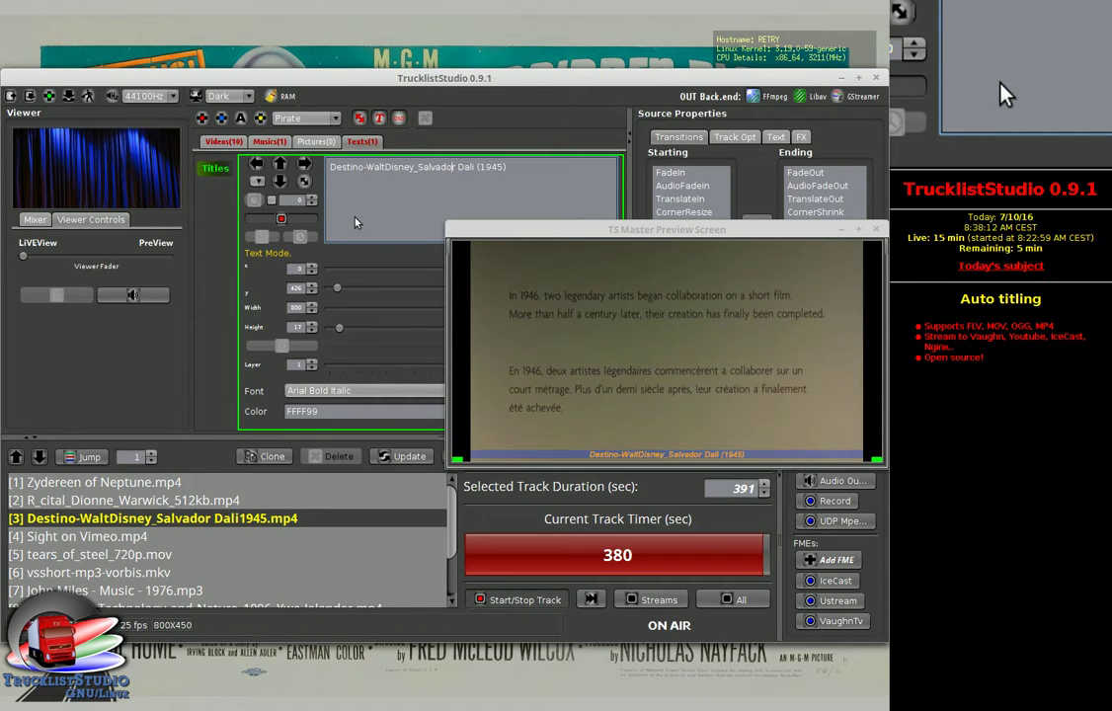
# Step: Finish the title as "Destino - WaltDisney/Salvador Dali (1945)" and update the track
pyautogui.press('BackSpace')
pyautogui.write('/')
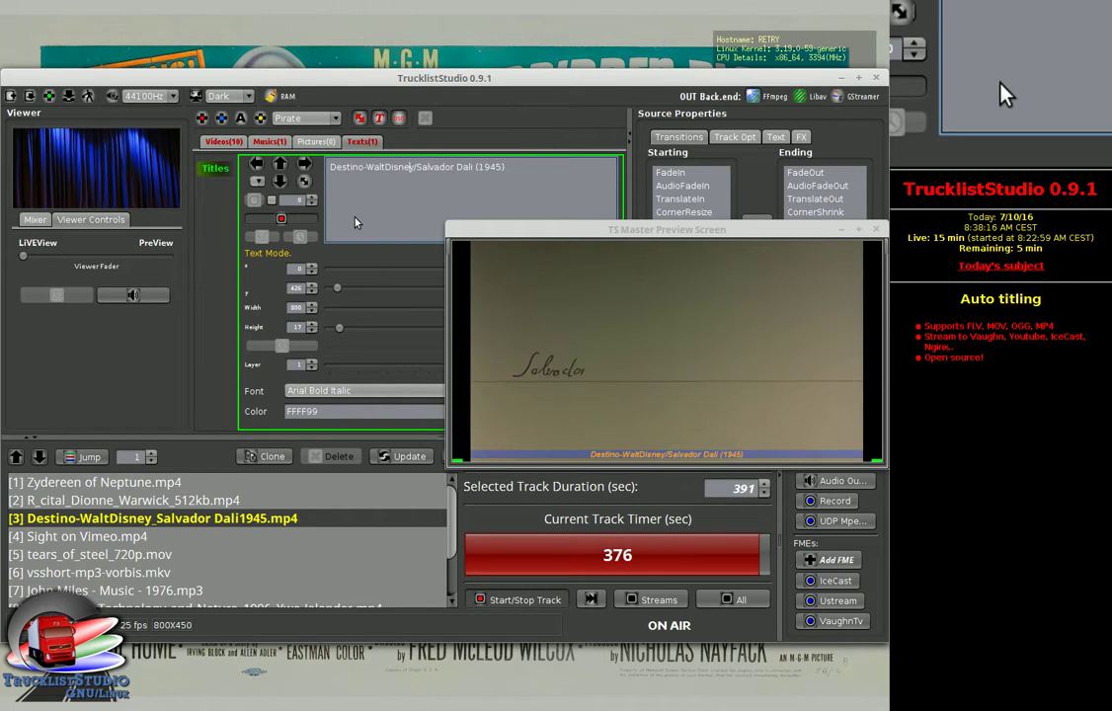
pyautogui.press('Left')
pyautogui.press('Left')
pyautogui.press('BackSpace')
pyautogui.write('-')
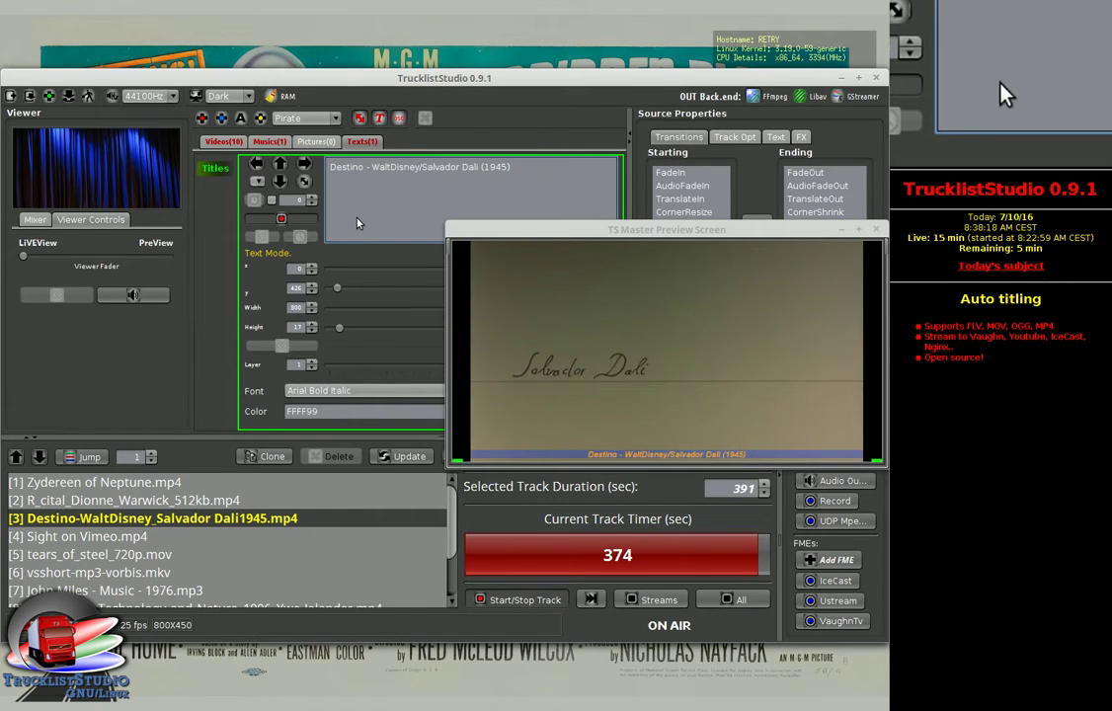
pyautogui.click(406, 460)
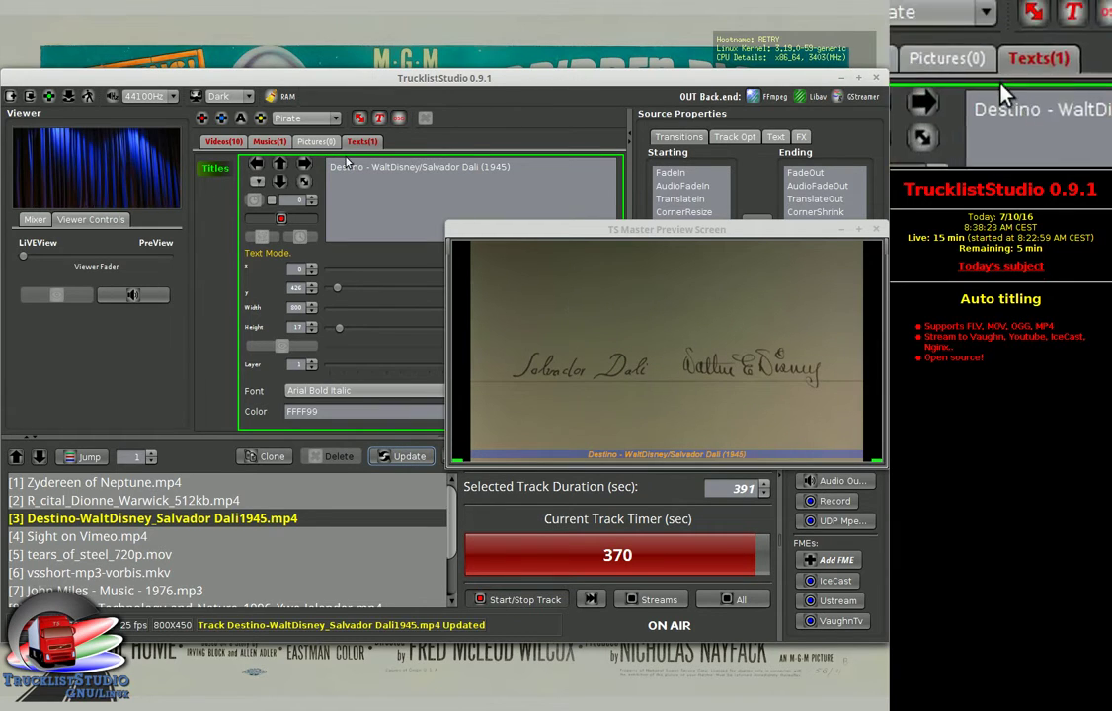
# Step: Add a new text source, switch it to timer mode on layer 2 and start it
pyautogui.click(242, 118)
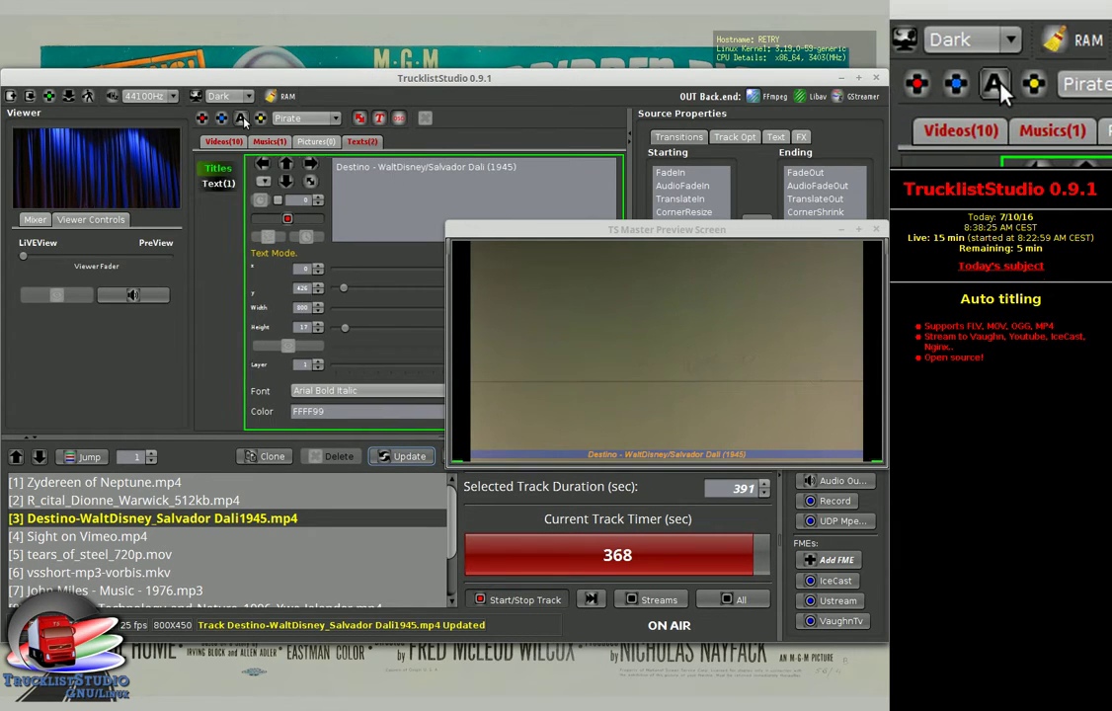
pyautogui.click(219, 185)
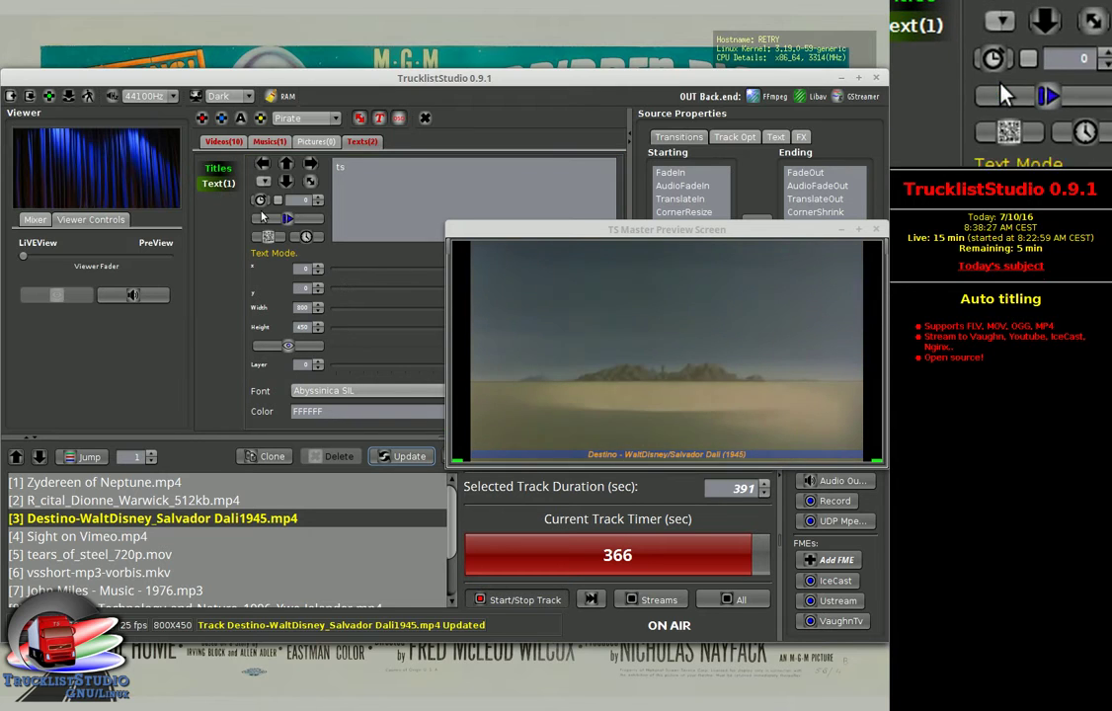
pyautogui.click(261, 200)
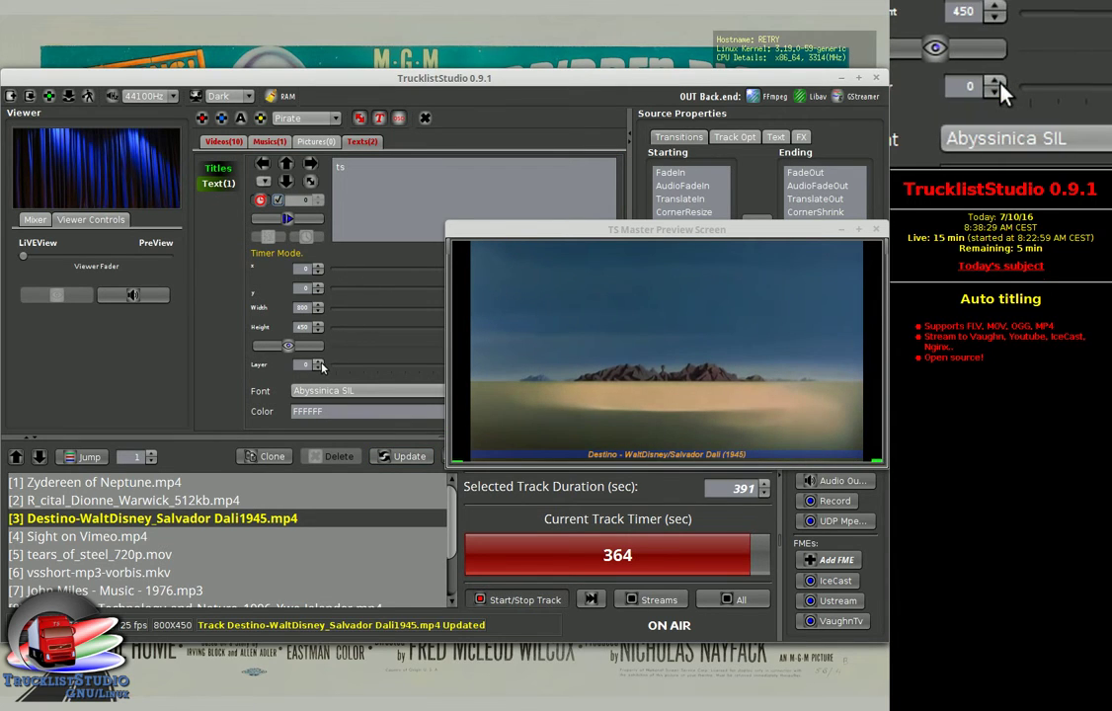
pyautogui.click(298, 218)
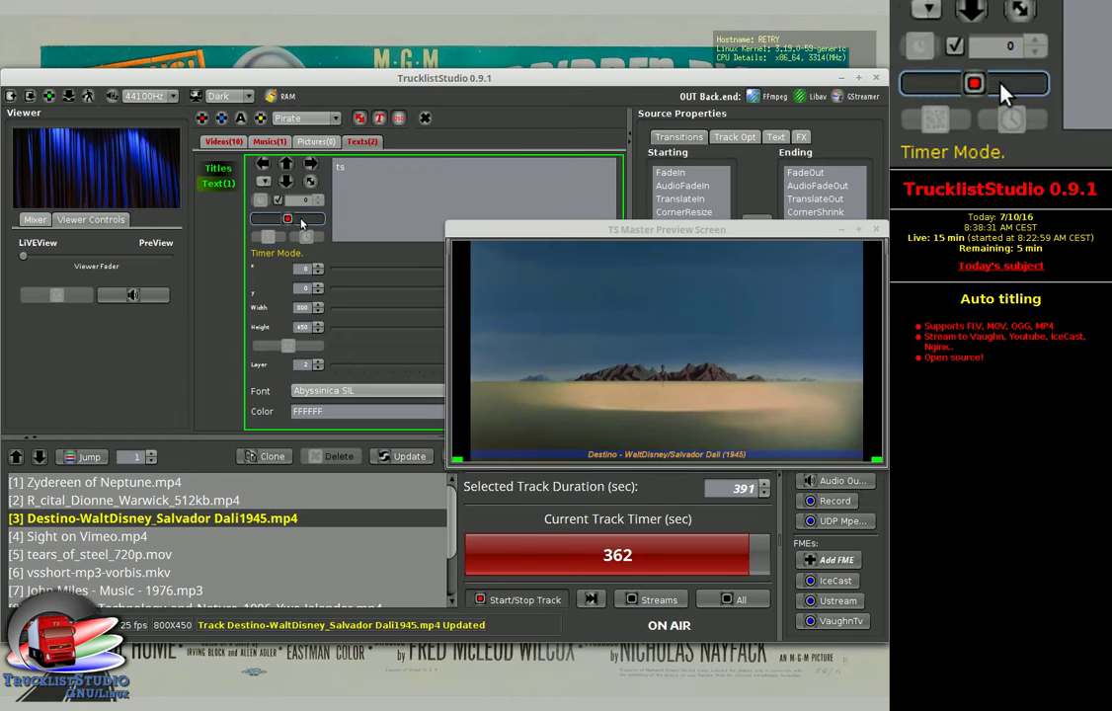
# Step: Shrink the timer text to 137 wide and 17 high, with a black rectangle background at 50 opacity
pyautogui.moveTo(643, 231); pyautogui.dragTo(643, 437)
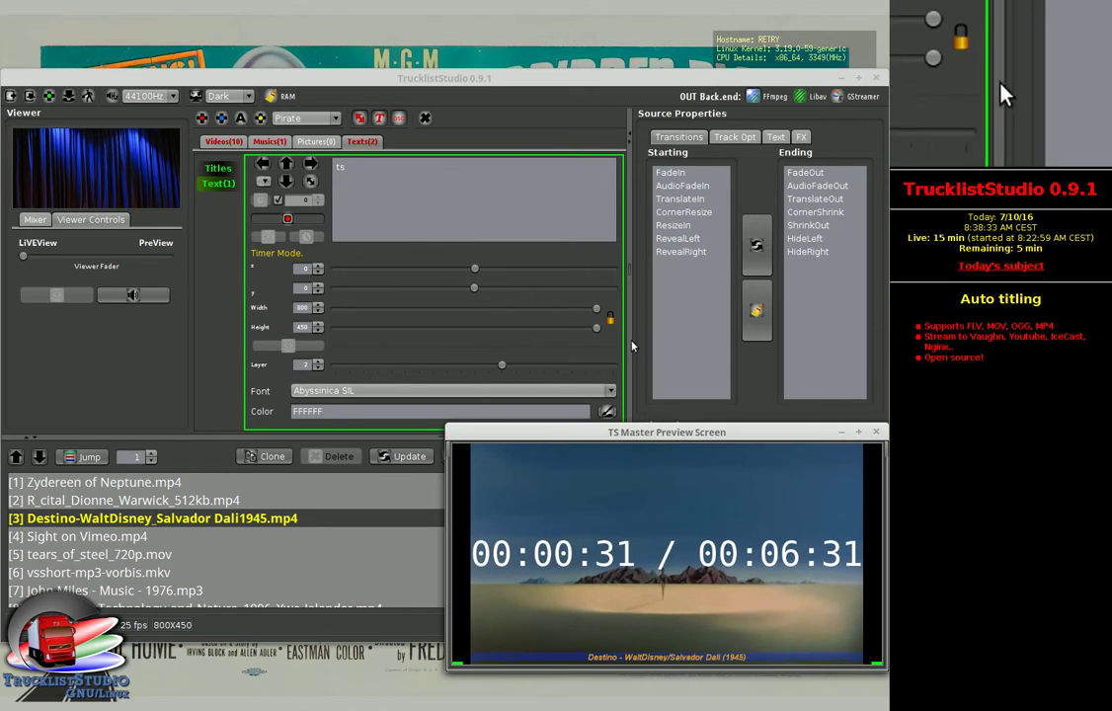
pyautogui.moveTo(596, 332); pyautogui.dragTo(353, 342)
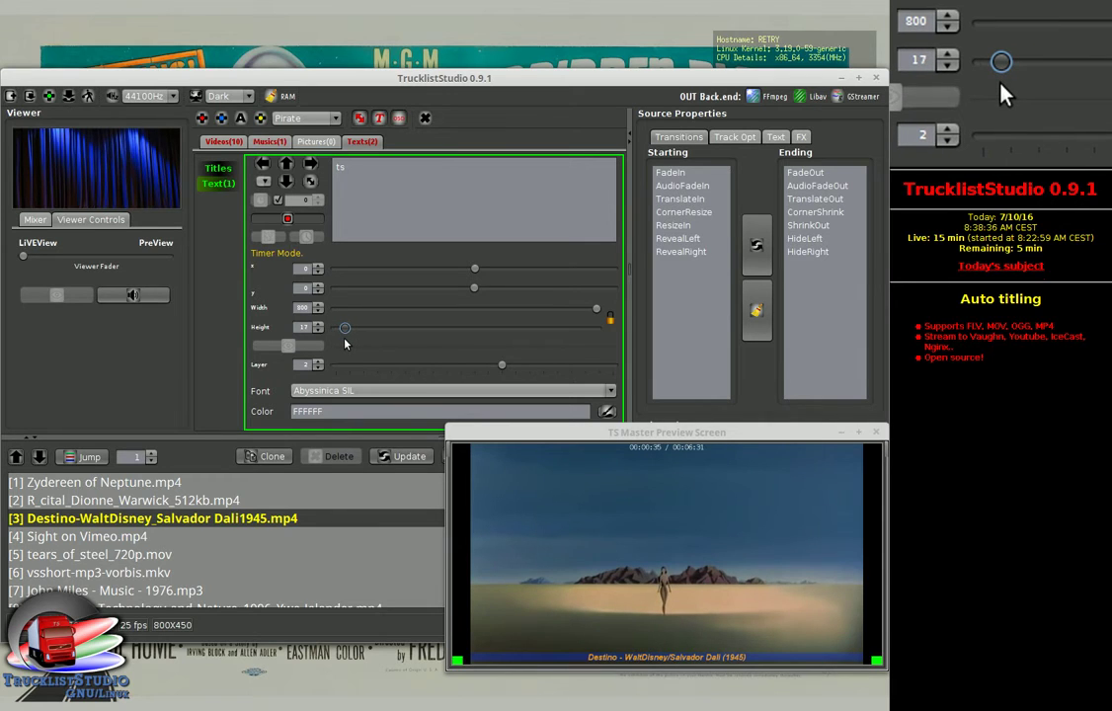
pyautogui.click(776, 137)
pyautogui.click(669, 207)
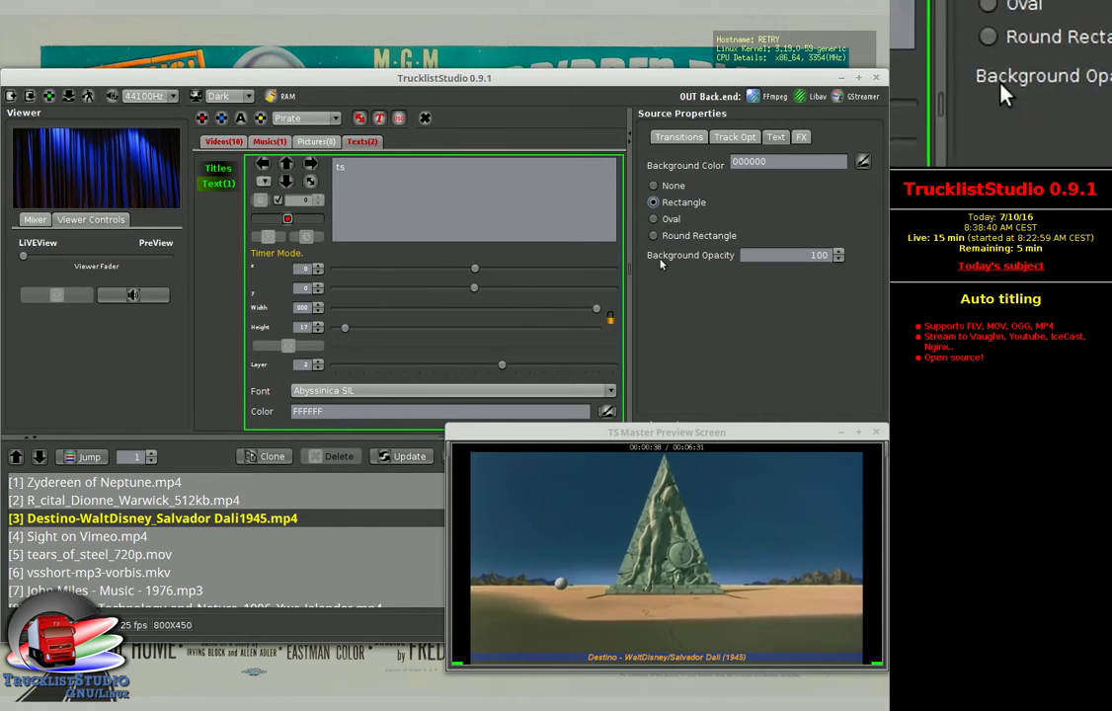
pyautogui.doubleClick(796, 257)
pyautogui.write('50')
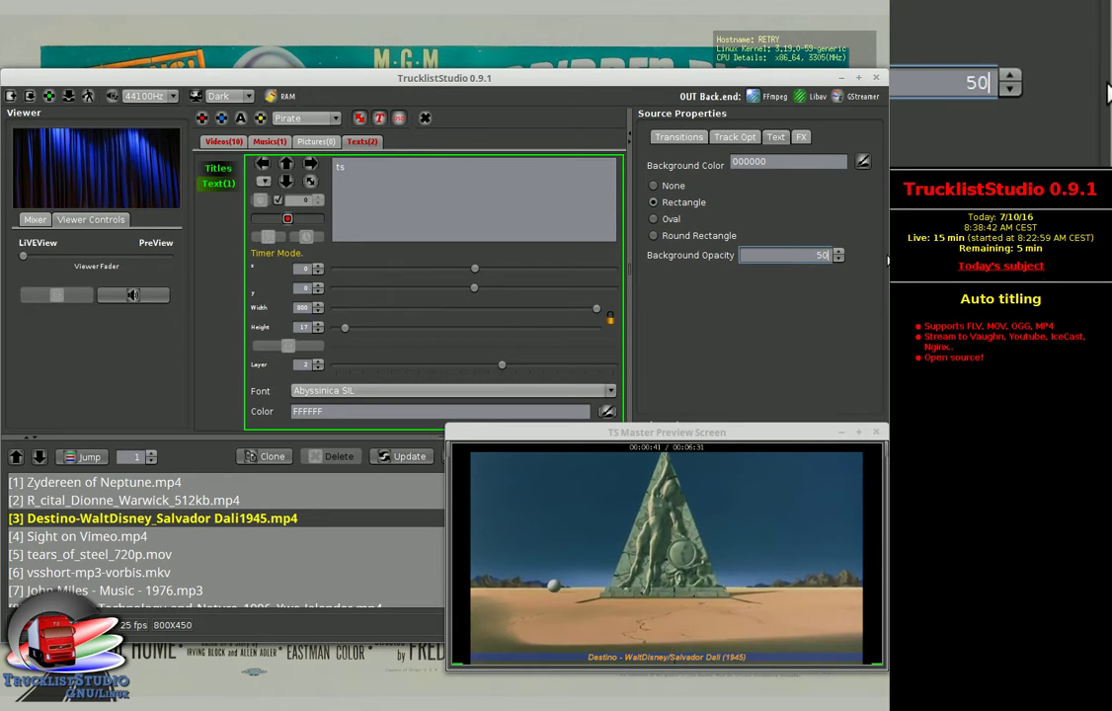
pyautogui.click(596, 312)
pyautogui.moveTo(597, 312); pyautogui.dragTo(383, 311)
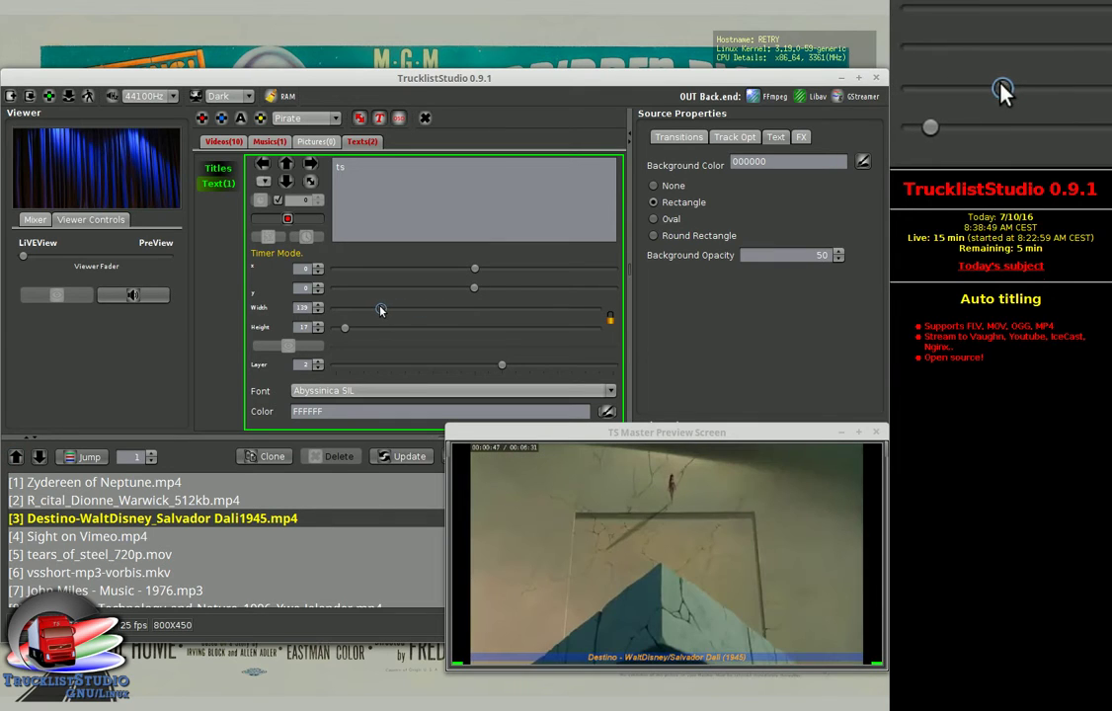
# Step: Copy the timer text's state and settings to all tracks
pyautogui.click(735, 136)
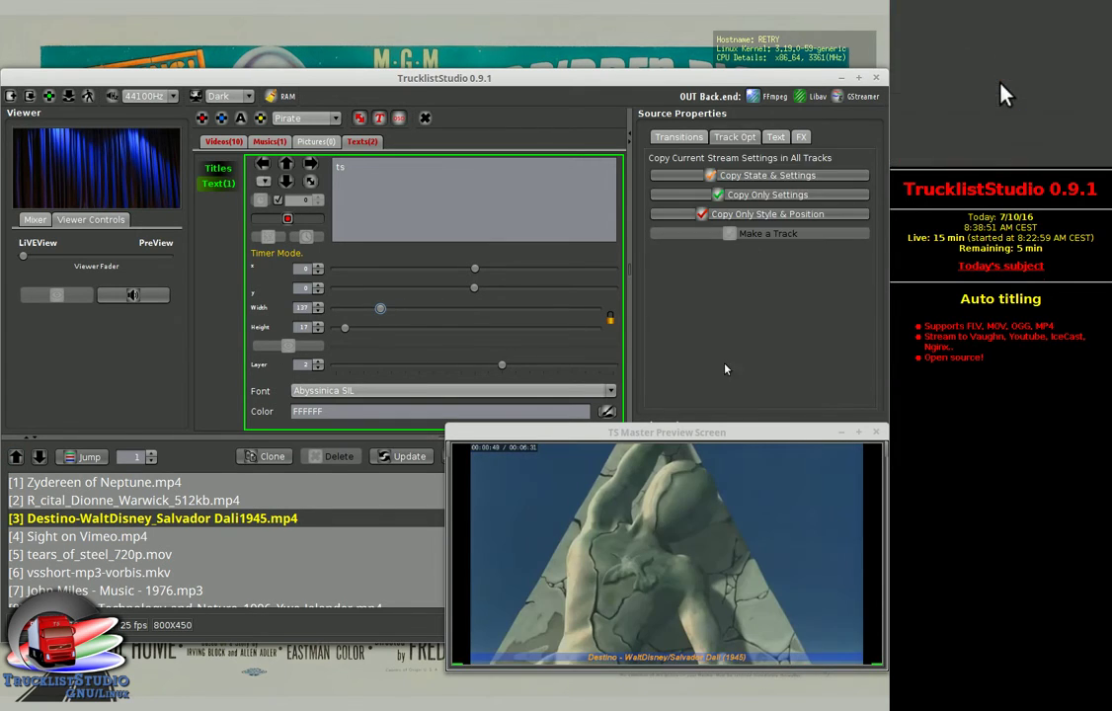
pyautogui.moveTo(716, 431); pyautogui.dragTo(716, 422)
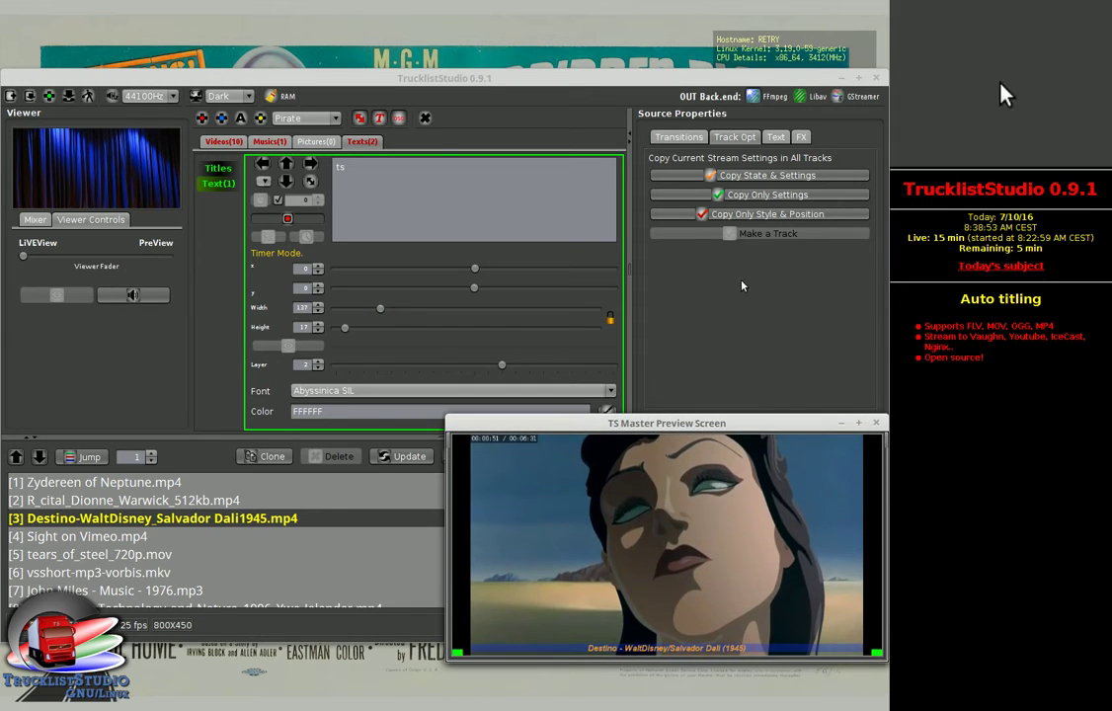
pyautogui.click(731, 174)
# Step: Skip through the tracks up to vsshort-mp3-vorbis.mkv to check the timer on each one
pyautogui.moveTo(691, 422); pyautogui.dragTo(669, 213)
pyautogui.click(590, 600)
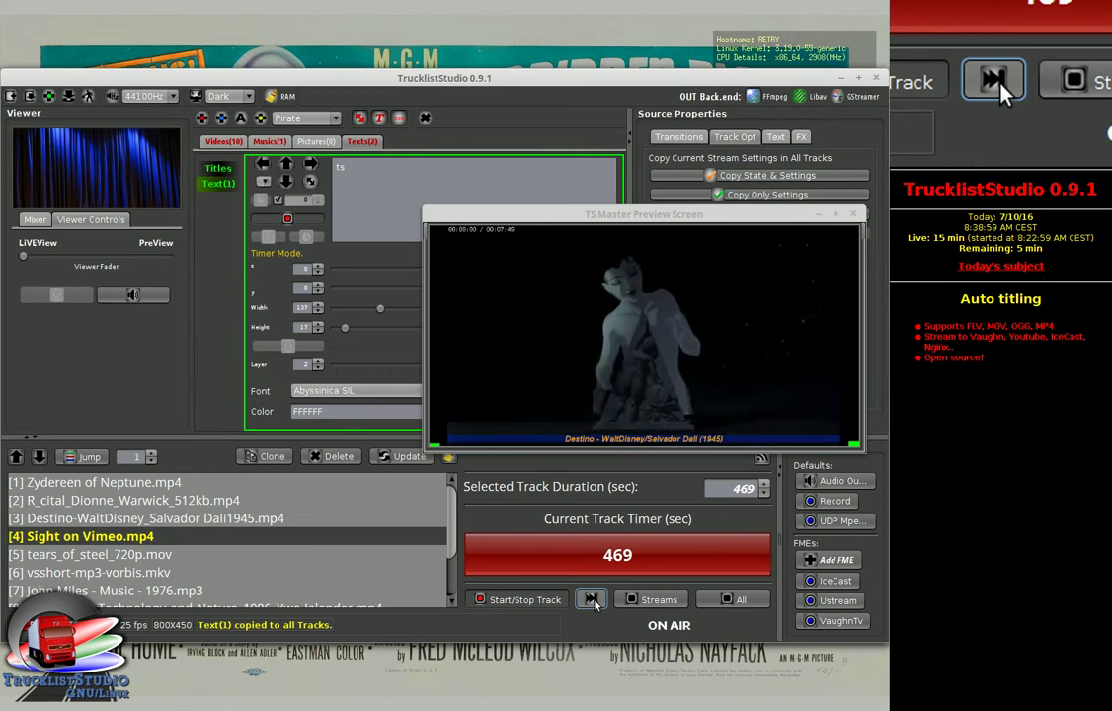
pyautogui.click(590, 600)
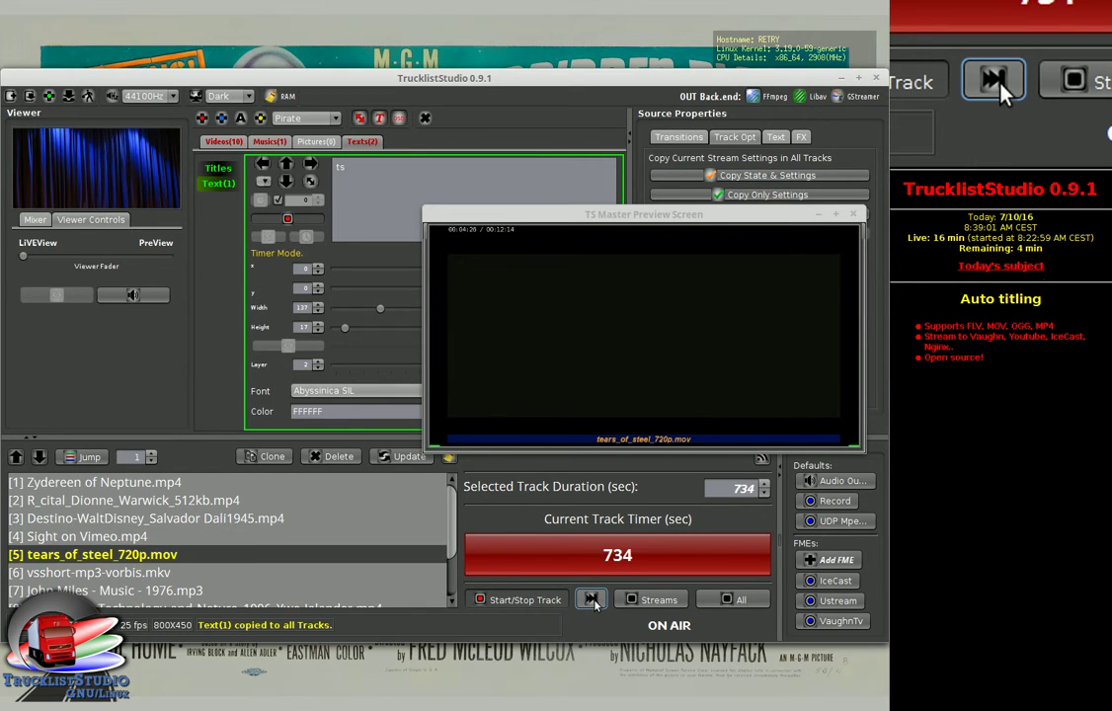
pyautogui.click(594, 600)
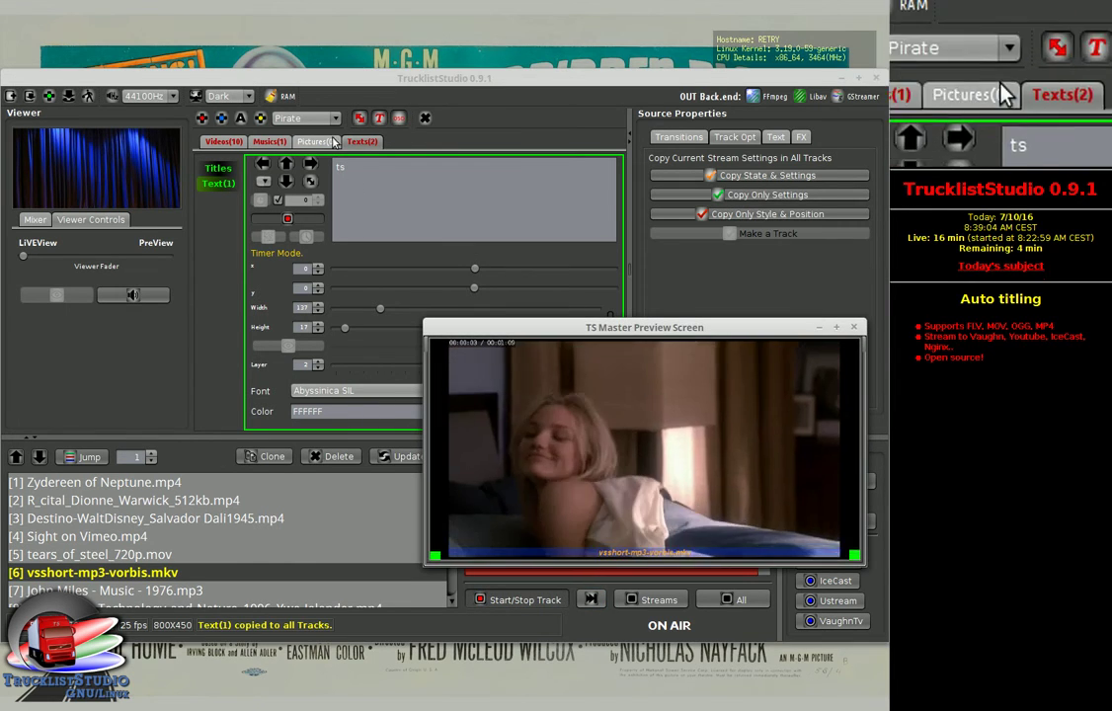
# Step: Add a picture source for the Pirate channel, set it to layer 2 and start it
pyautogui.click(259, 118)
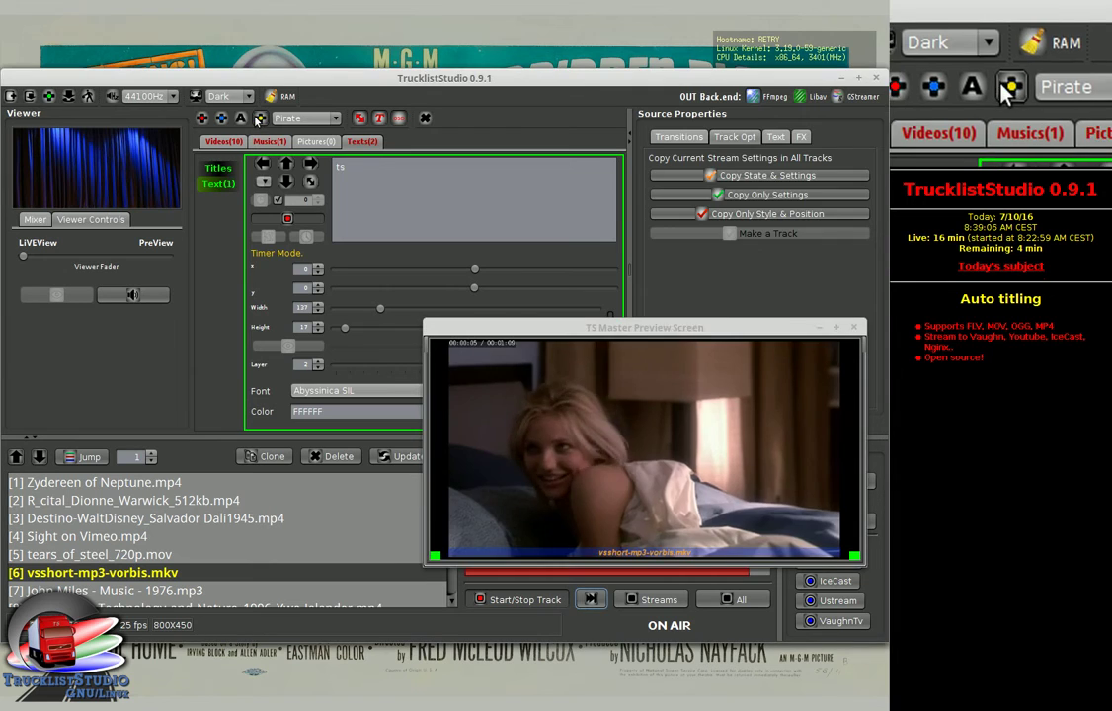
pyautogui.click(316, 143)
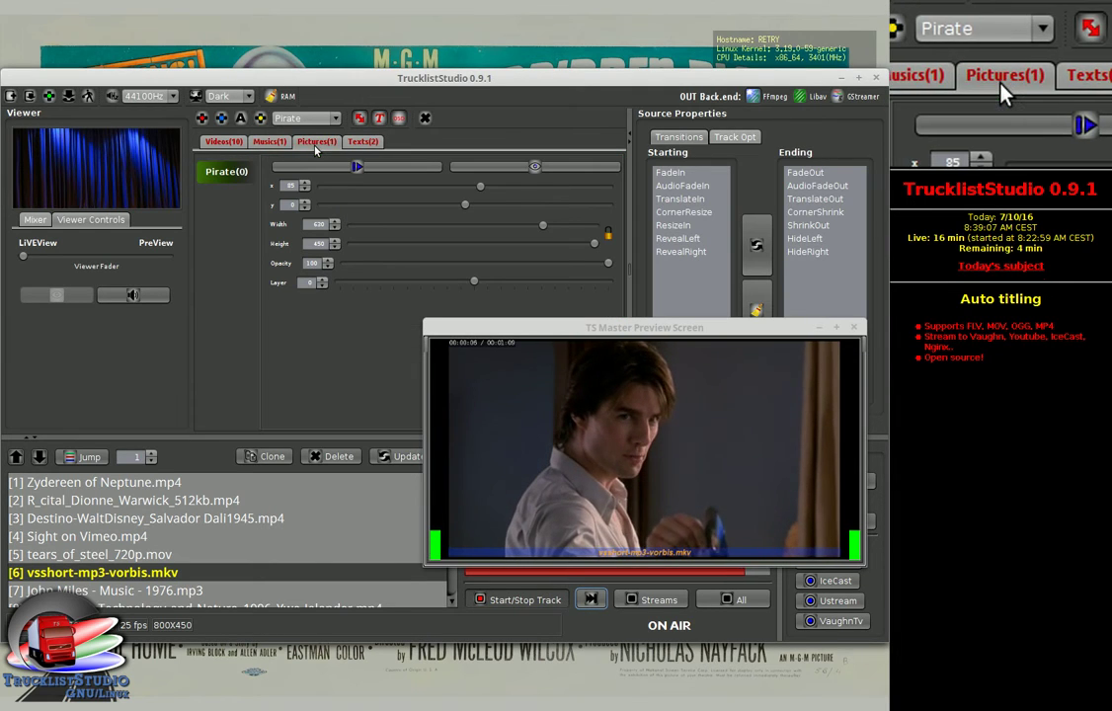
pyautogui.click(321, 281)
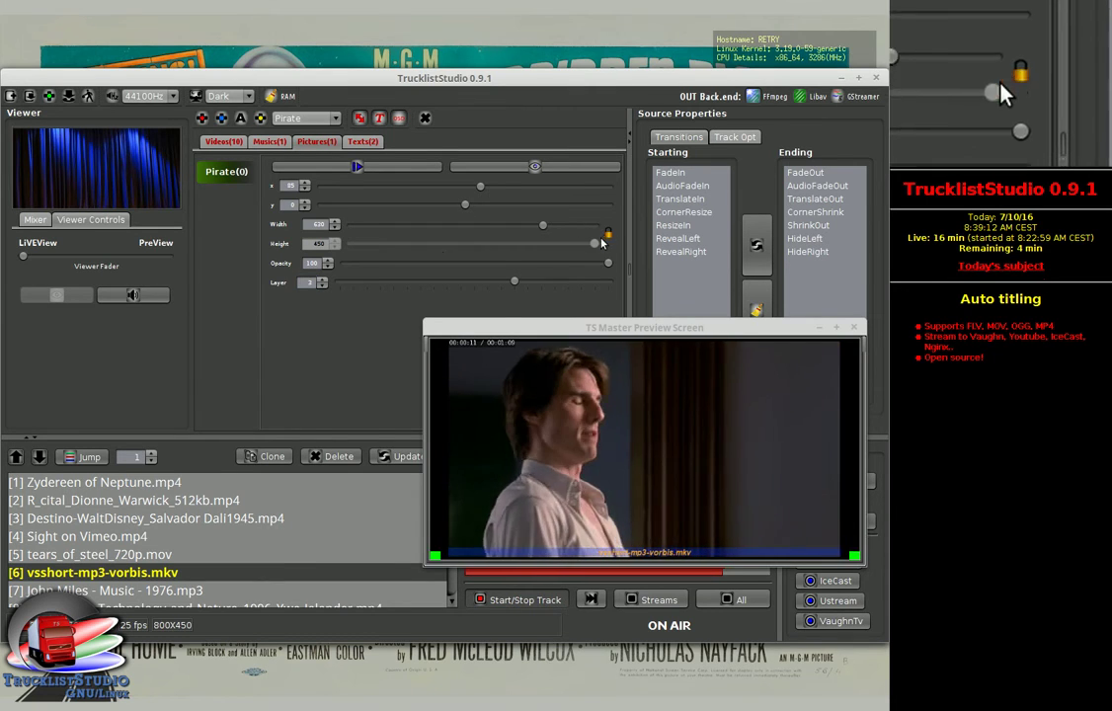
pyautogui.click(356, 167)
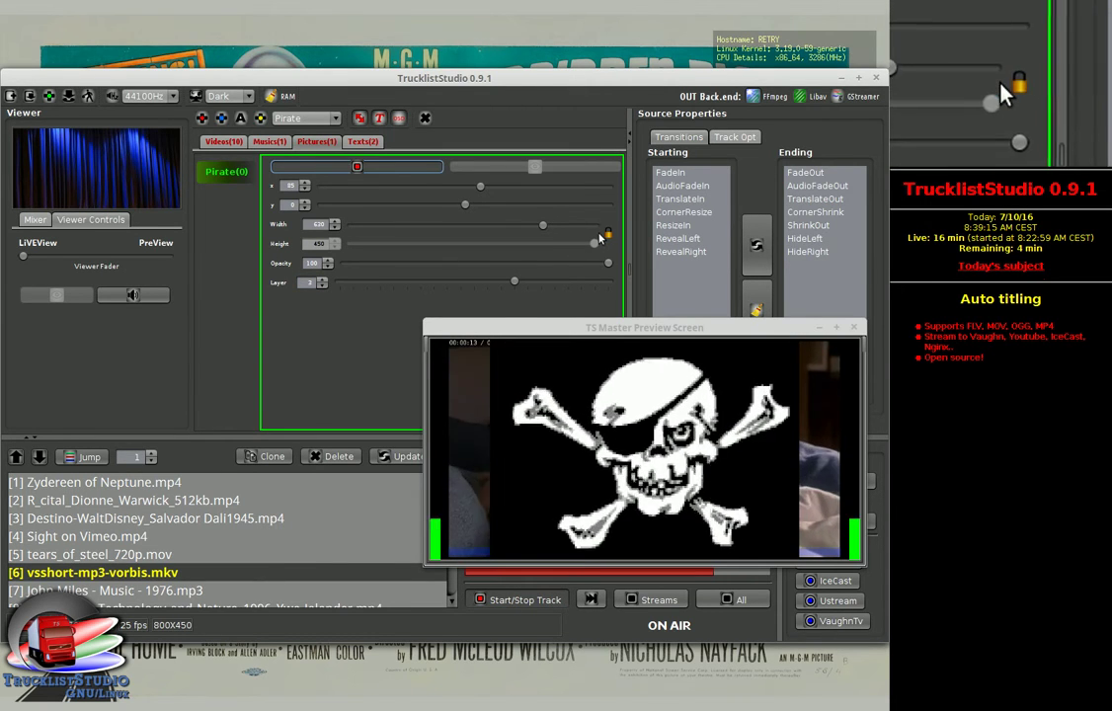
# Step: Set the pirate picture to 61 by 42 at x 726, y 400 with opacity 75, and copy its state and settings to all tracks
pyautogui.moveTo(543, 227); pyautogui.dragTo(370, 229)
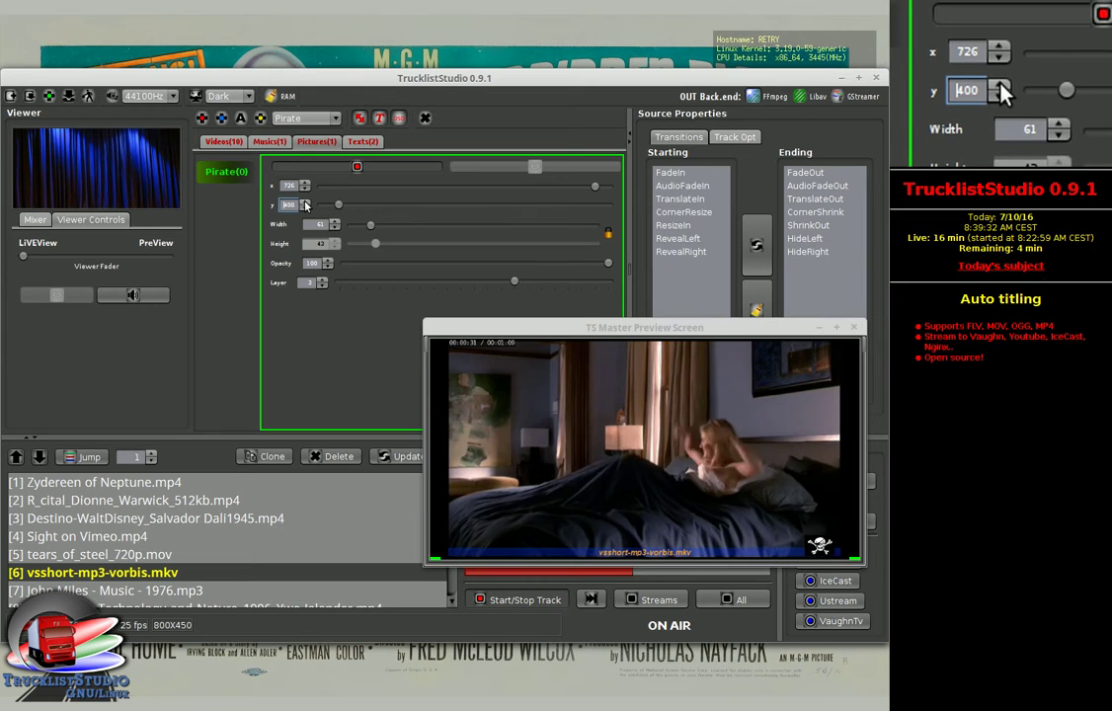
pyautogui.moveTo(610, 264); pyautogui.dragTo(542, 263)
pyautogui.click(734, 137)
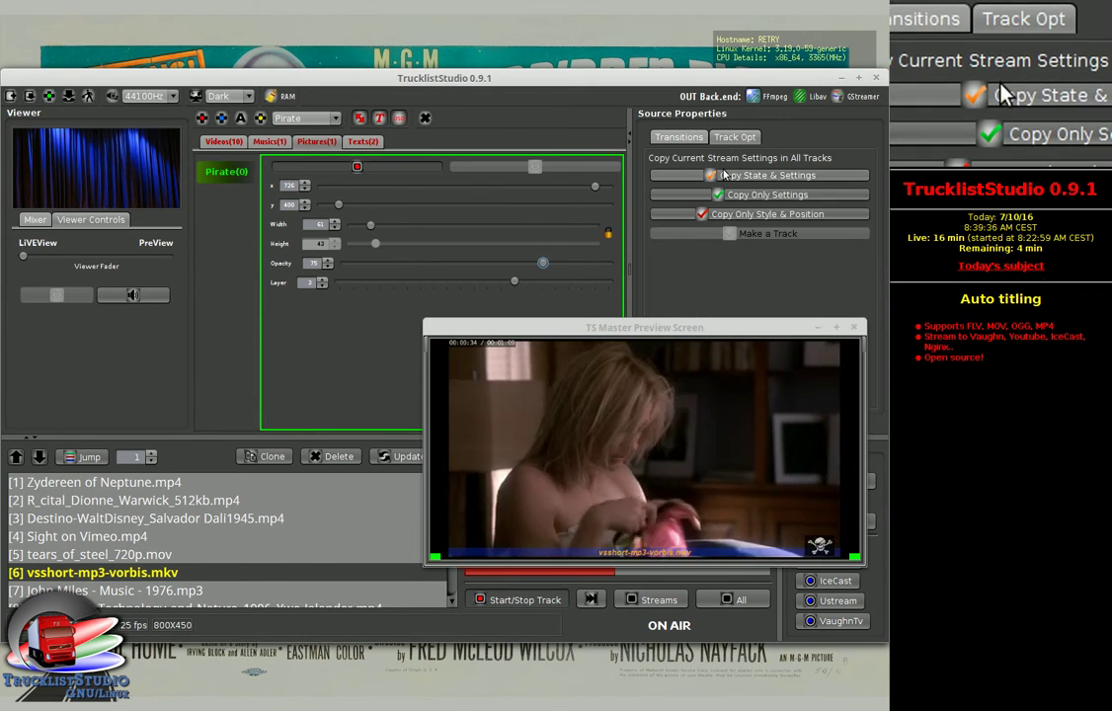
pyautogui.click(721, 175)
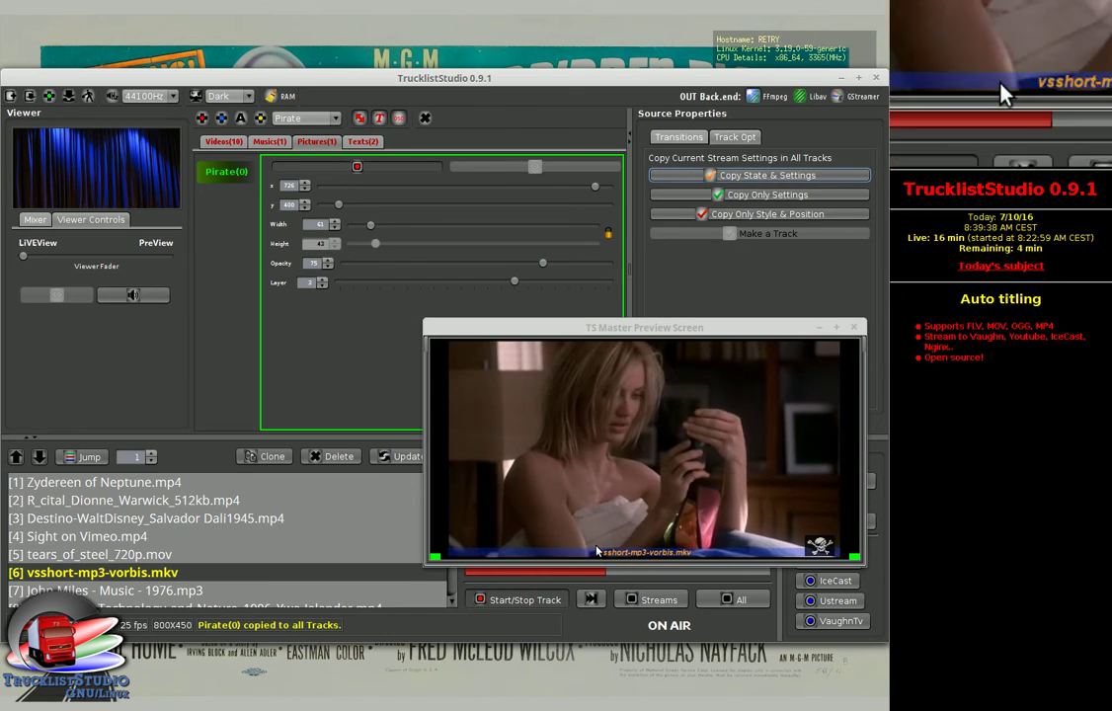
# Step: Skip through the tracks up to BigBuckBunny.mp4 to check the timer and pirate picture on each one
pyautogui.click(591, 599)
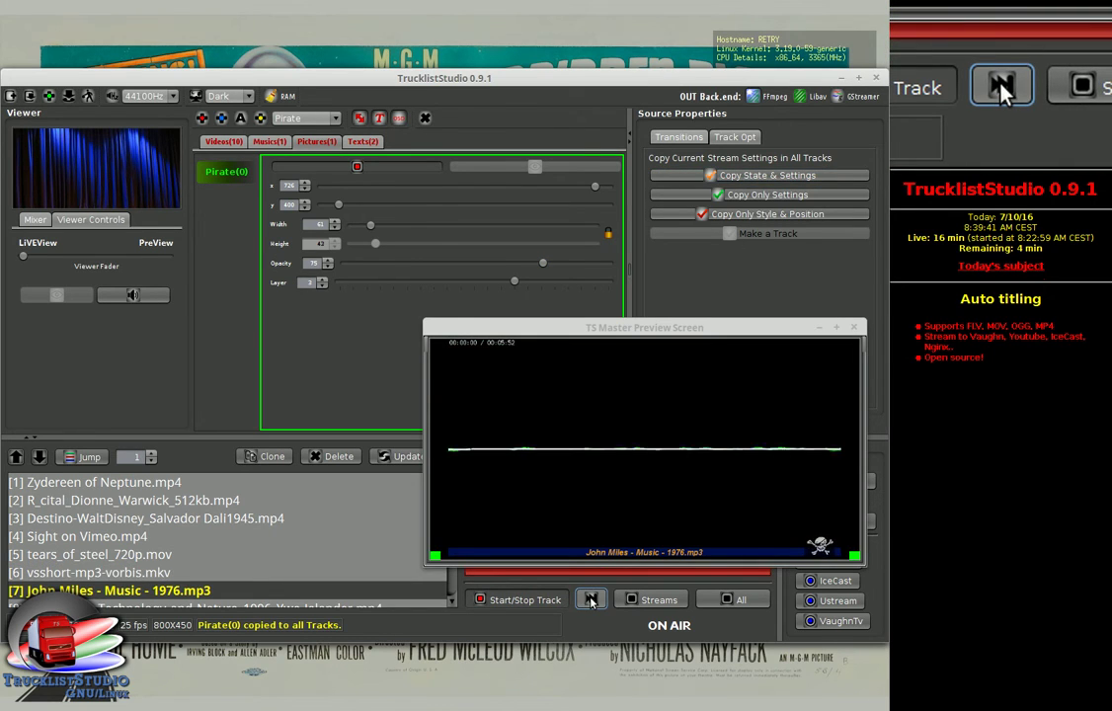
pyautogui.click(591, 599)
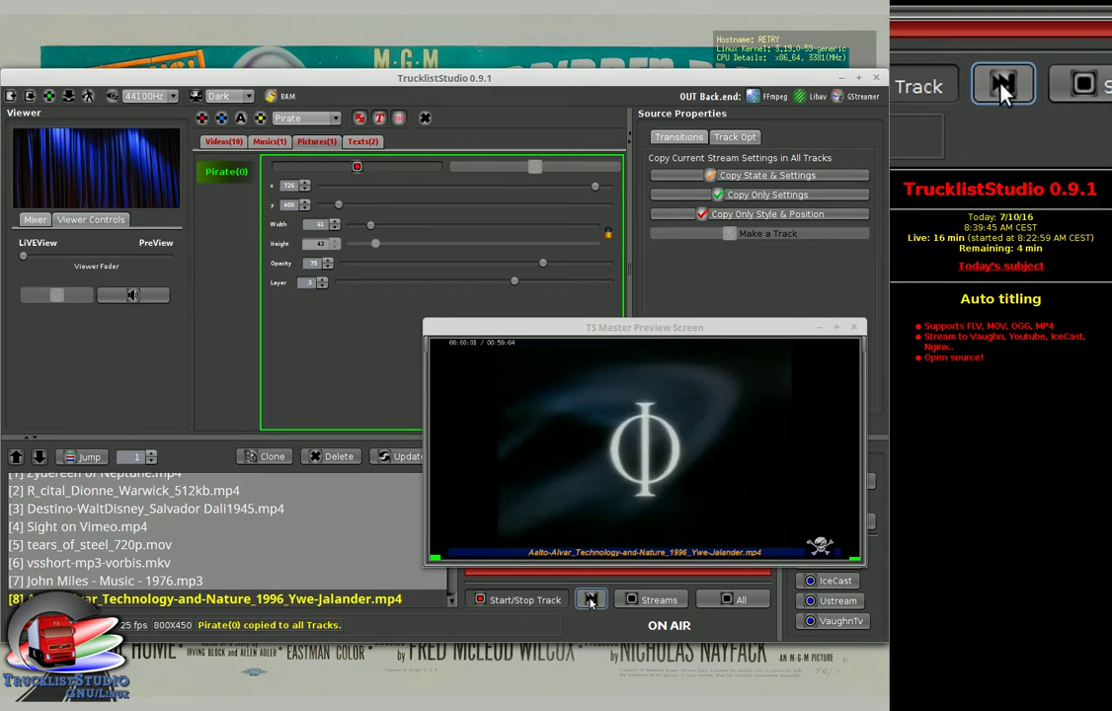
pyautogui.click(590, 599)
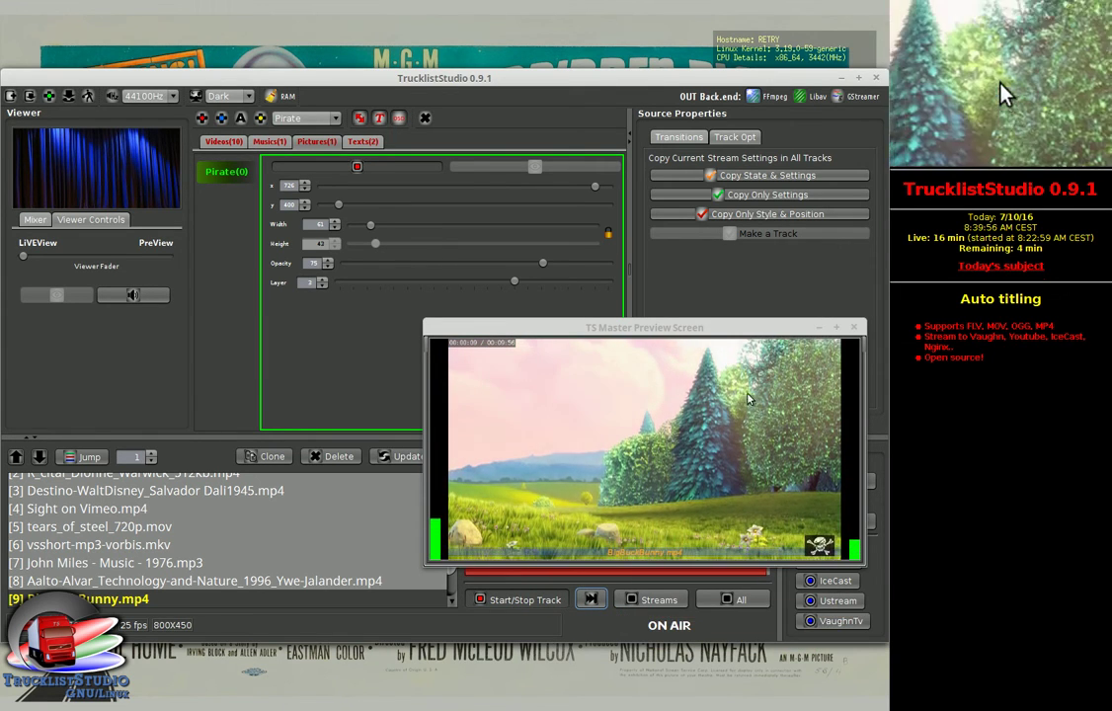
# Step: Send the master audio to the speakers and skip to QuatermassAndThePit-Episode1_512kb.mp4
pyautogui.moveTo(740, 332); pyautogui.dragTo(593, 268)
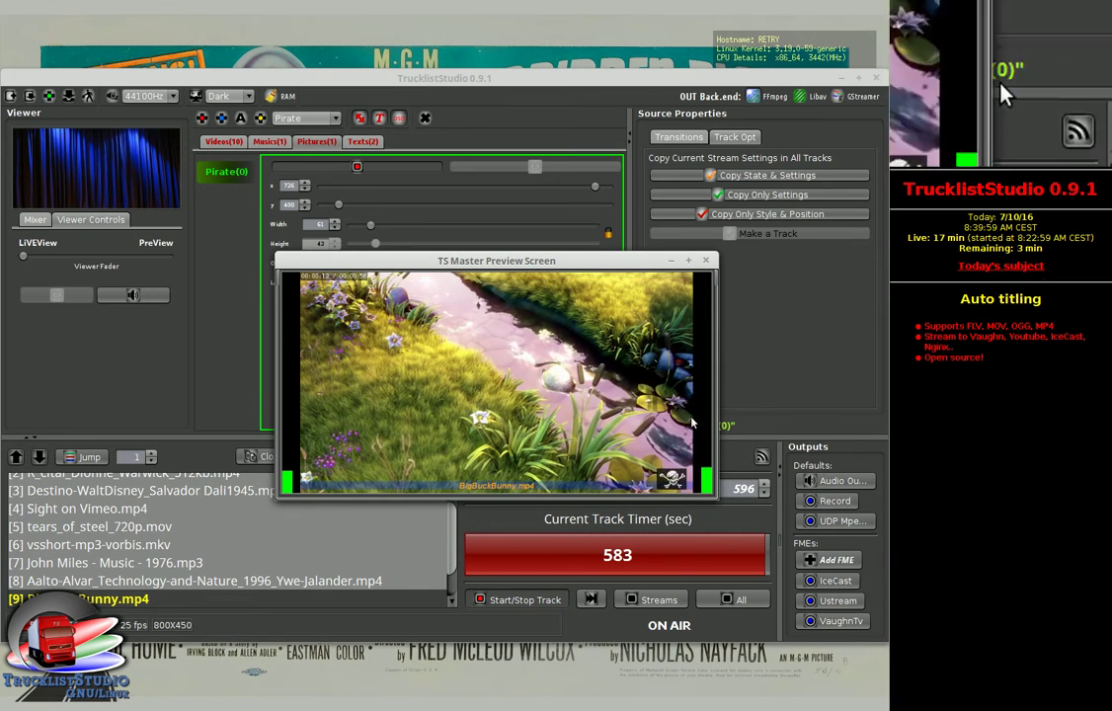
pyautogui.click(832, 483)
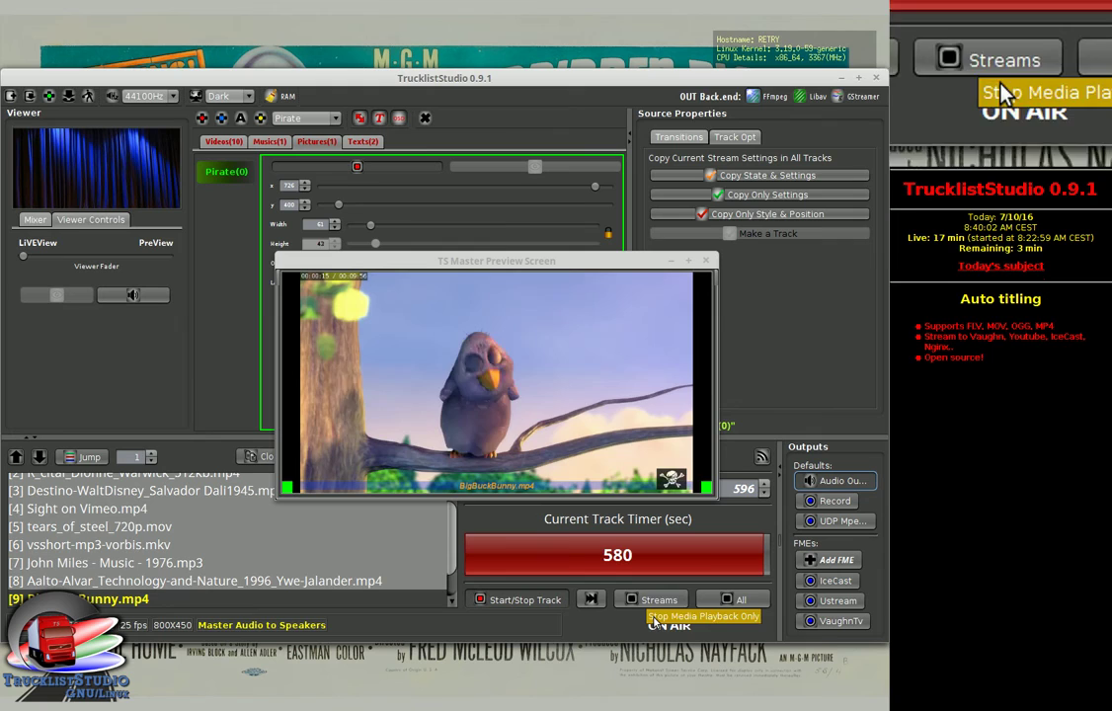
pyautogui.click(590, 600)
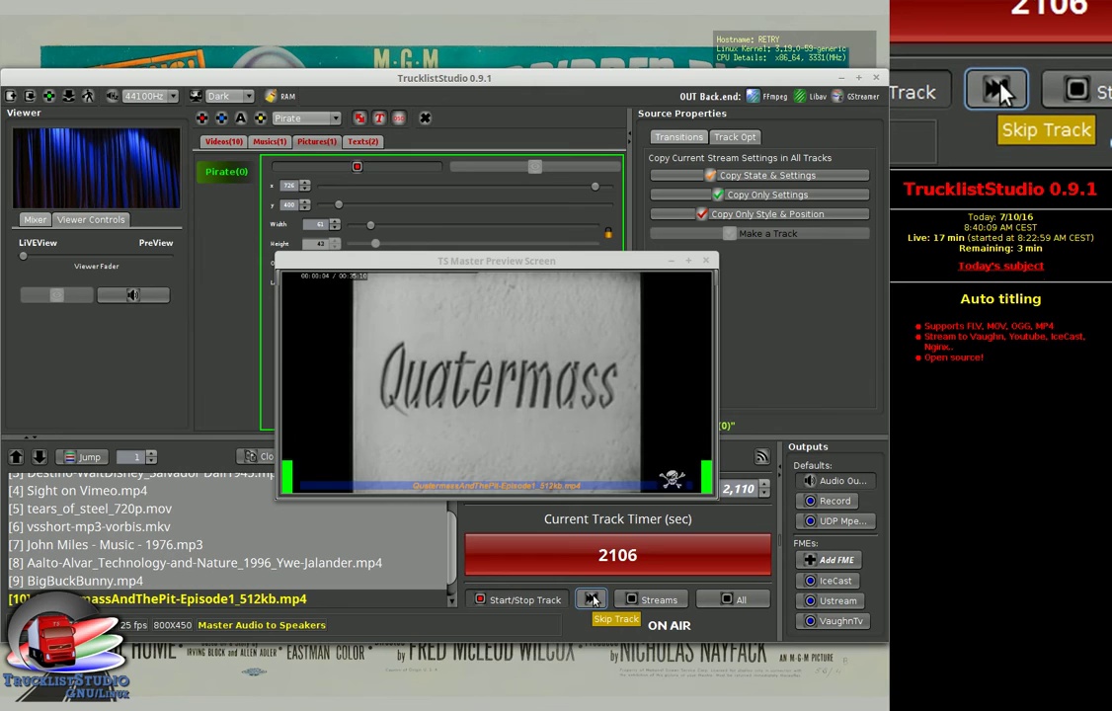
# Step: Skip to UomoCheUcciseSeStesso.flv and on to Zydereen of Neptune.mp4 to check their overlays, moving the preview window off the track list
pyautogui.click(591, 600)
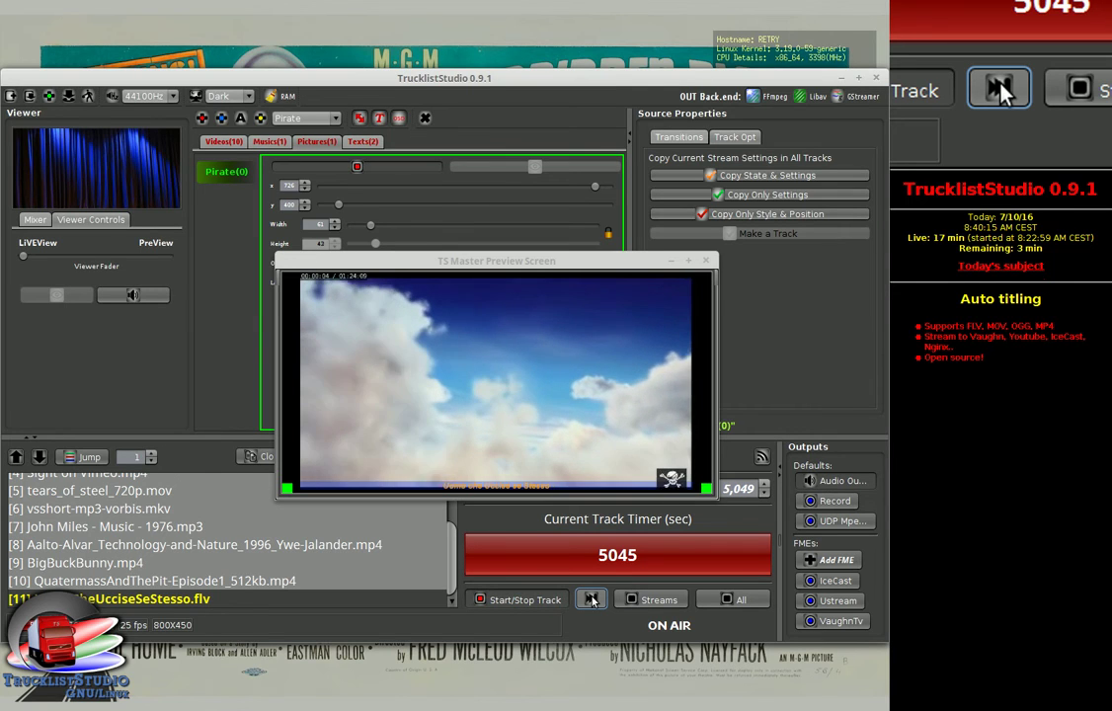
pyautogui.click(590, 601)
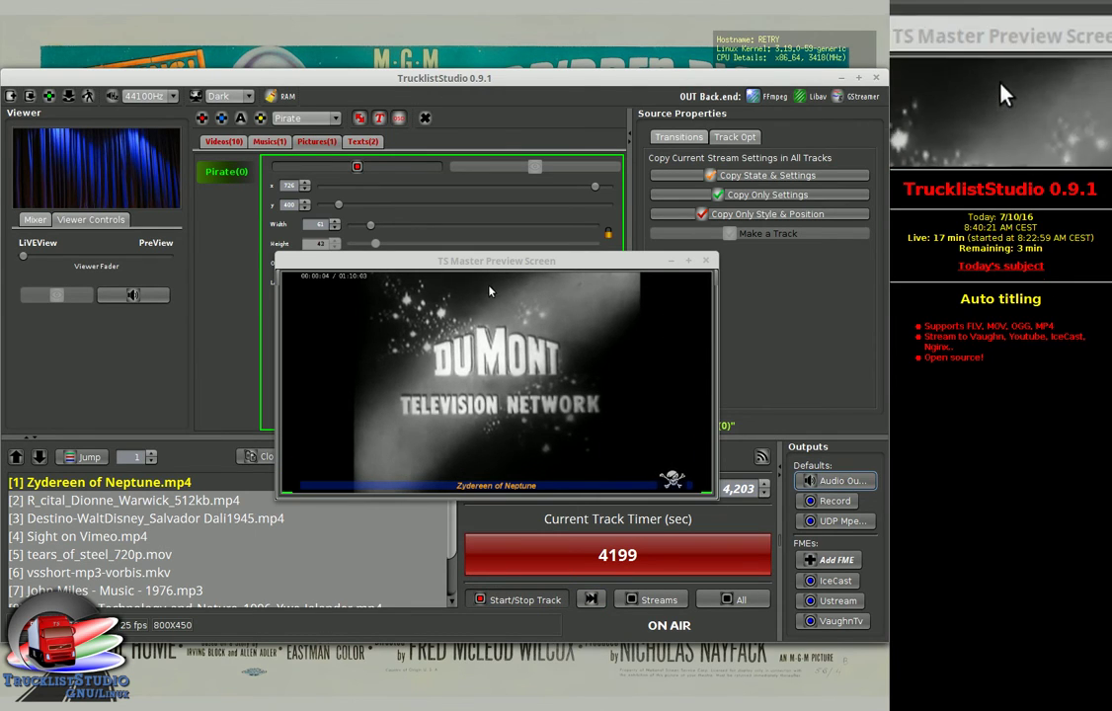
pyautogui.moveTo(515, 261); pyautogui.dragTo(653, 251)
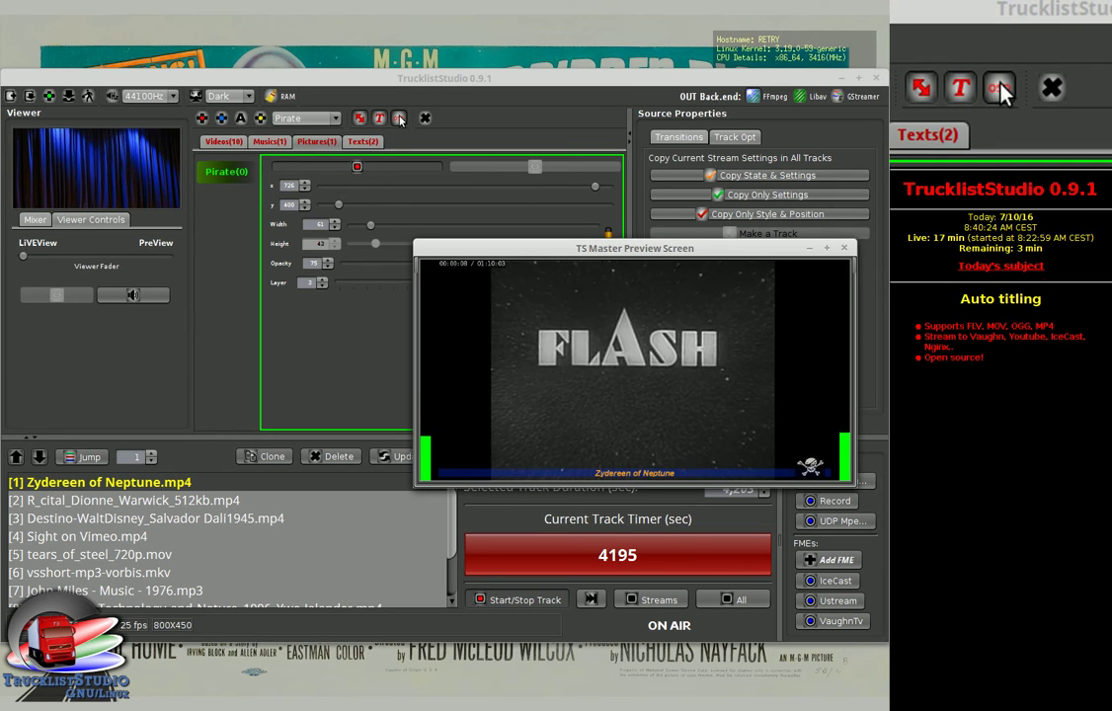
# Step: Add the media file vsshort-aac.mkv from the Samples Video folder as a new video source
pyautogui.click(202, 118)
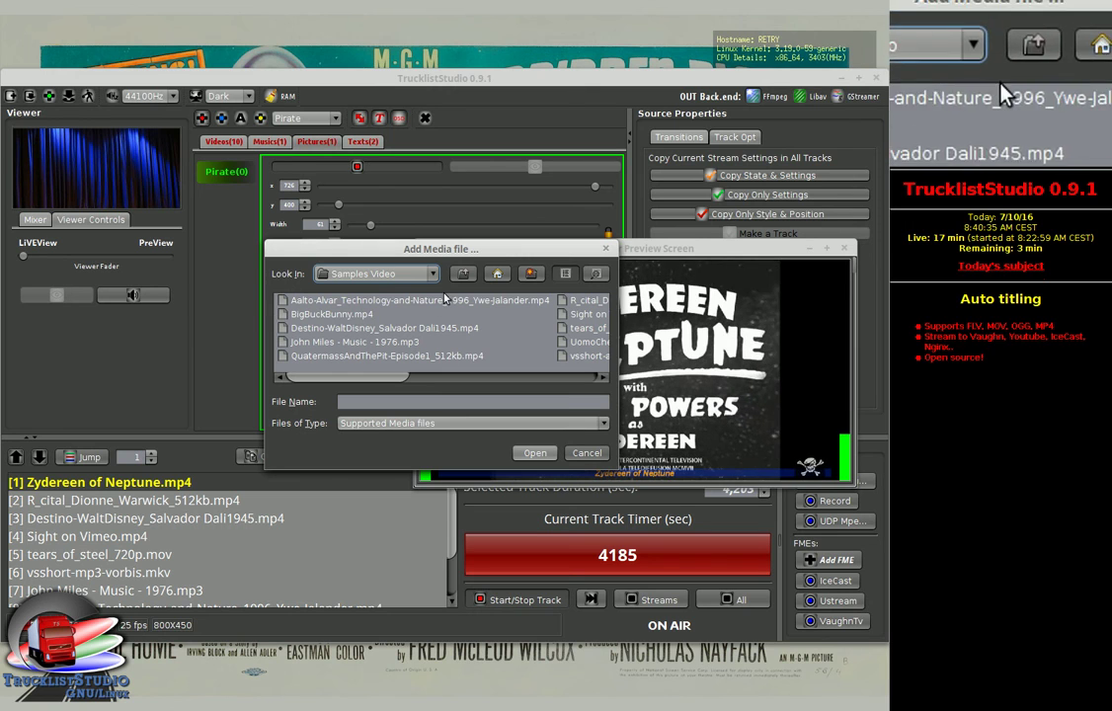
pyautogui.moveTo(385, 373); pyautogui.dragTo(444, 376)
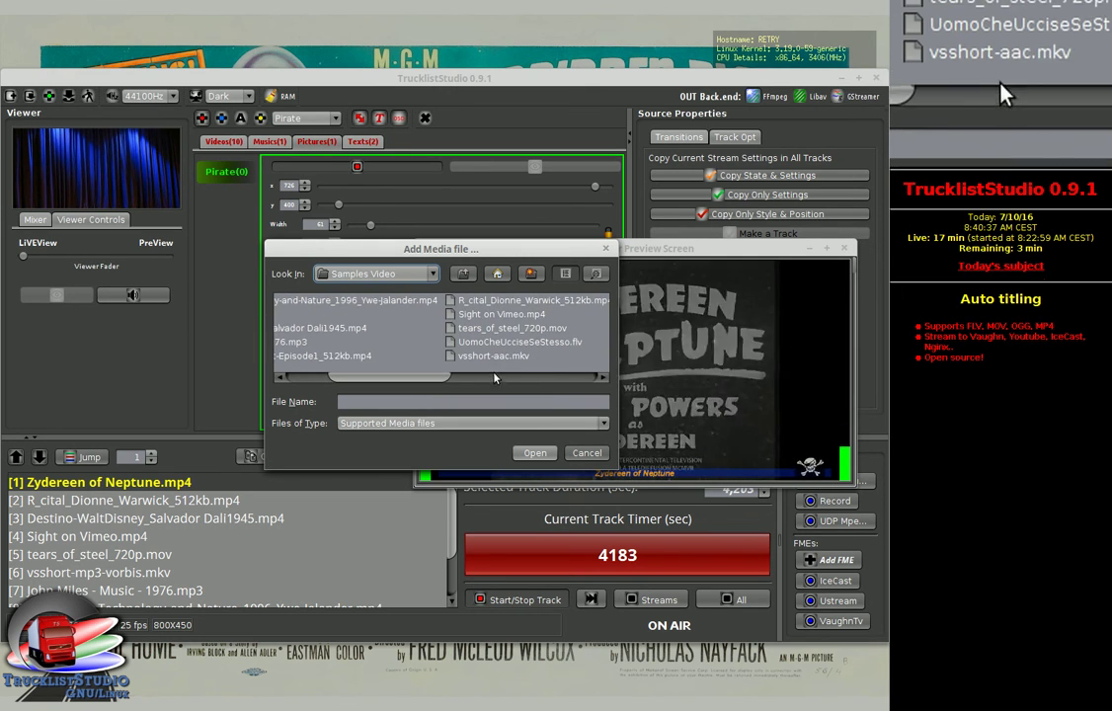
pyautogui.click(494, 355)
pyautogui.click(534, 453)
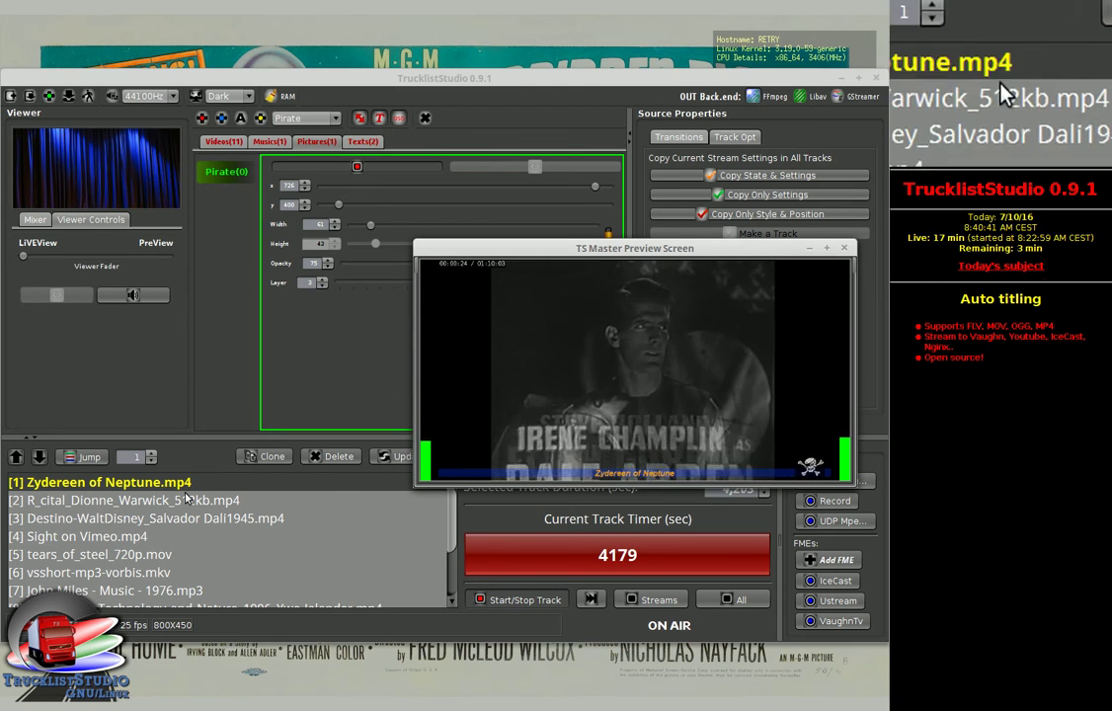
# Step: Play the new vsshort-aac.mkv track at the end of the track list to check its automatic title
pyautogui.click(454, 517)
pyautogui.scroll(-2, 454, 516)
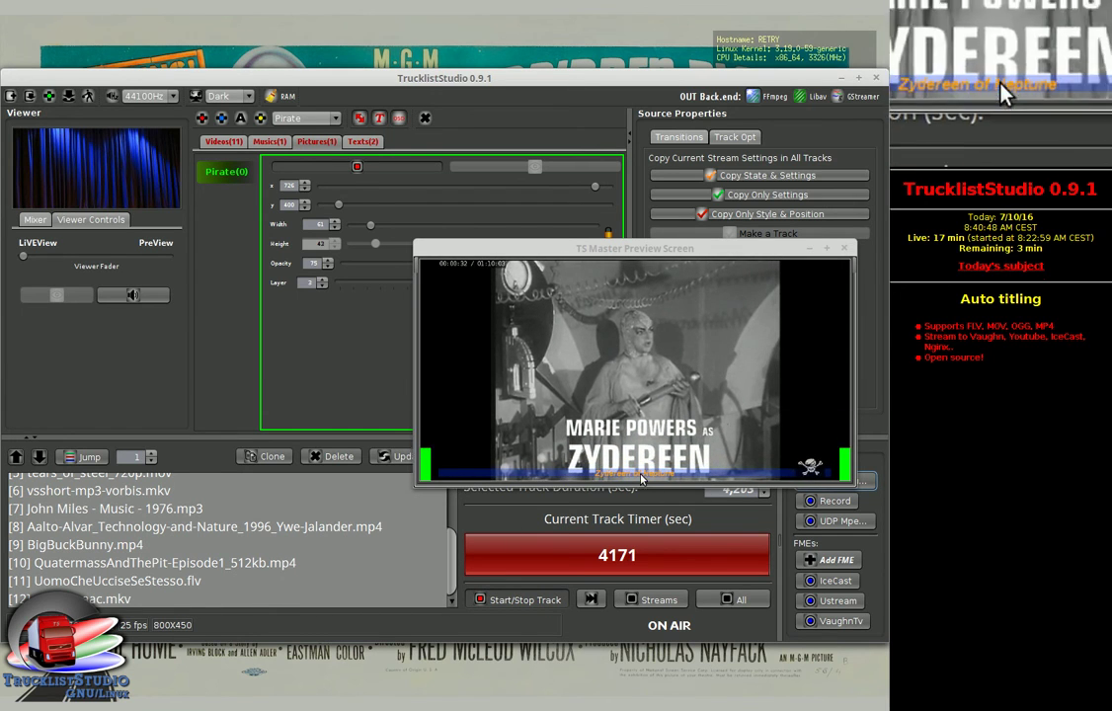
pyautogui.doubleClick(116, 598)
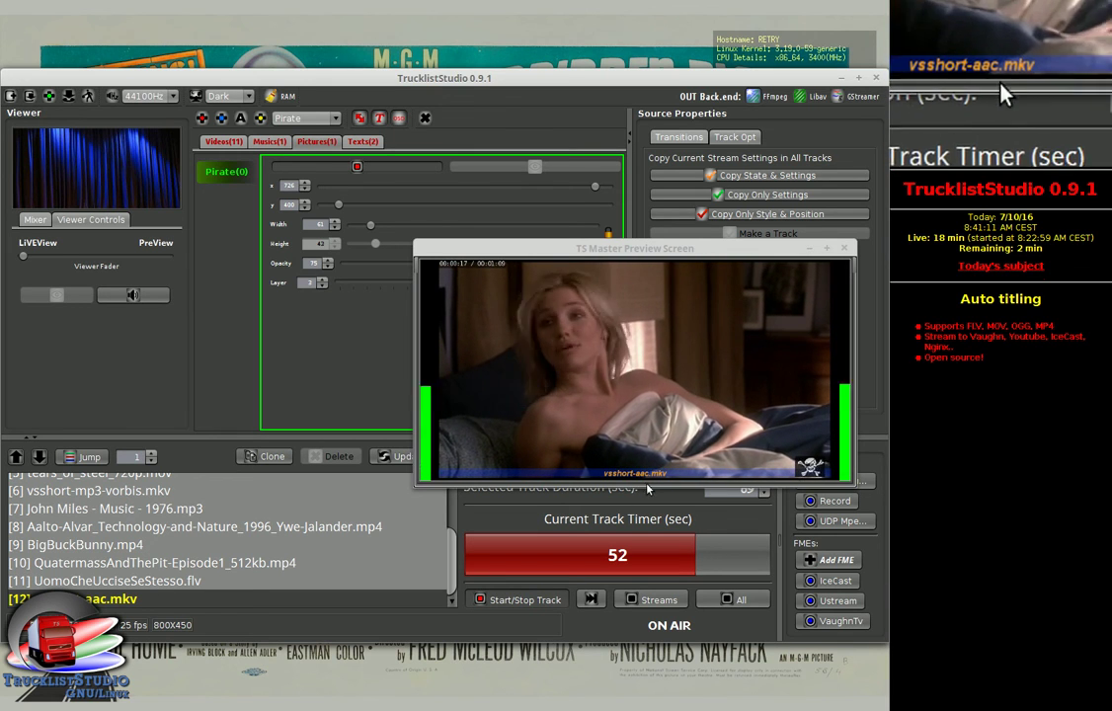
# Step: Add the media file 1936 Ali Baba.mp4 from the TruckListVideos folder as a new video source
pyautogui.click(201, 119)
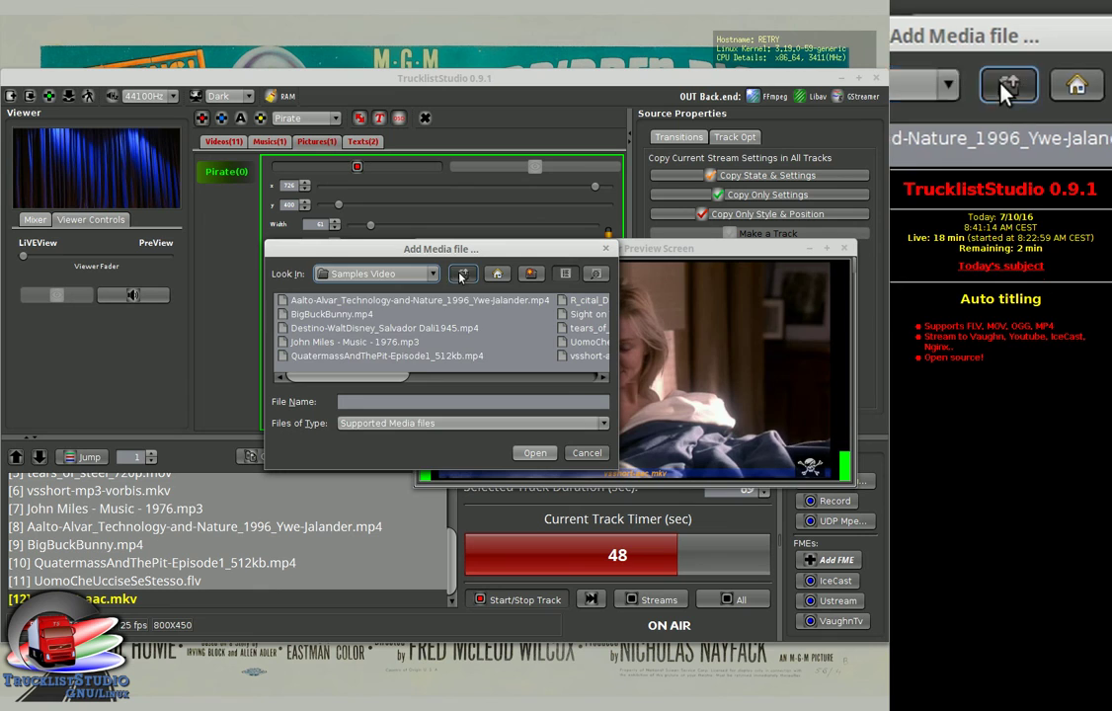
pyautogui.click(460, 274)
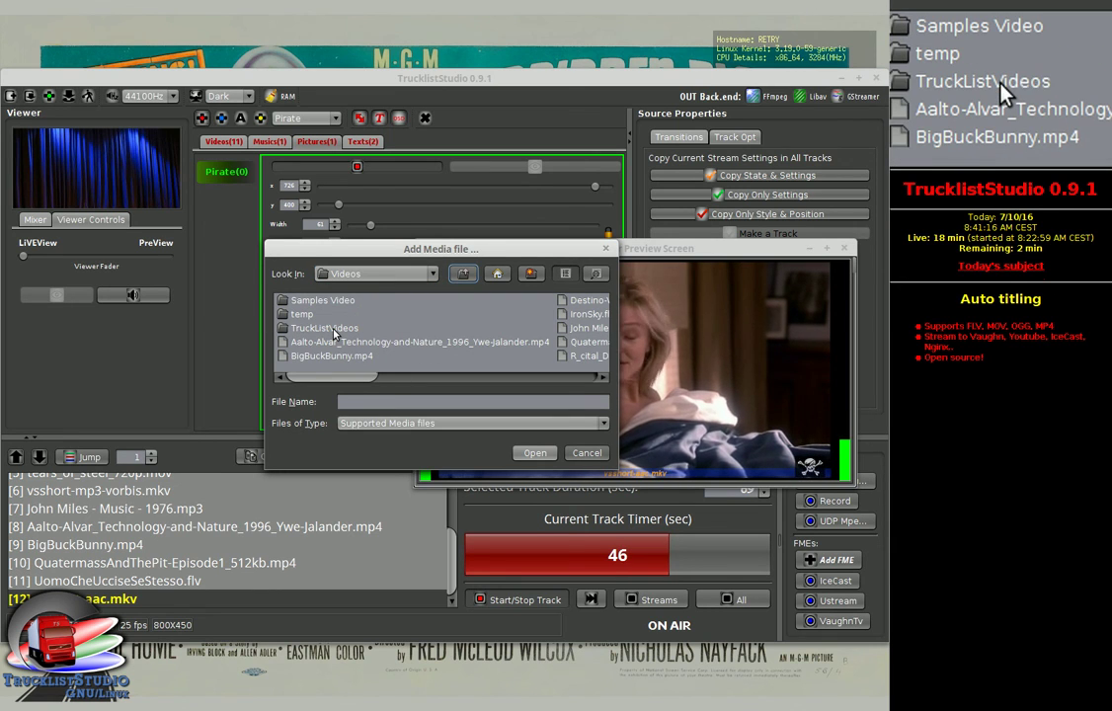
pyautogui.doubleClick(332, 334)
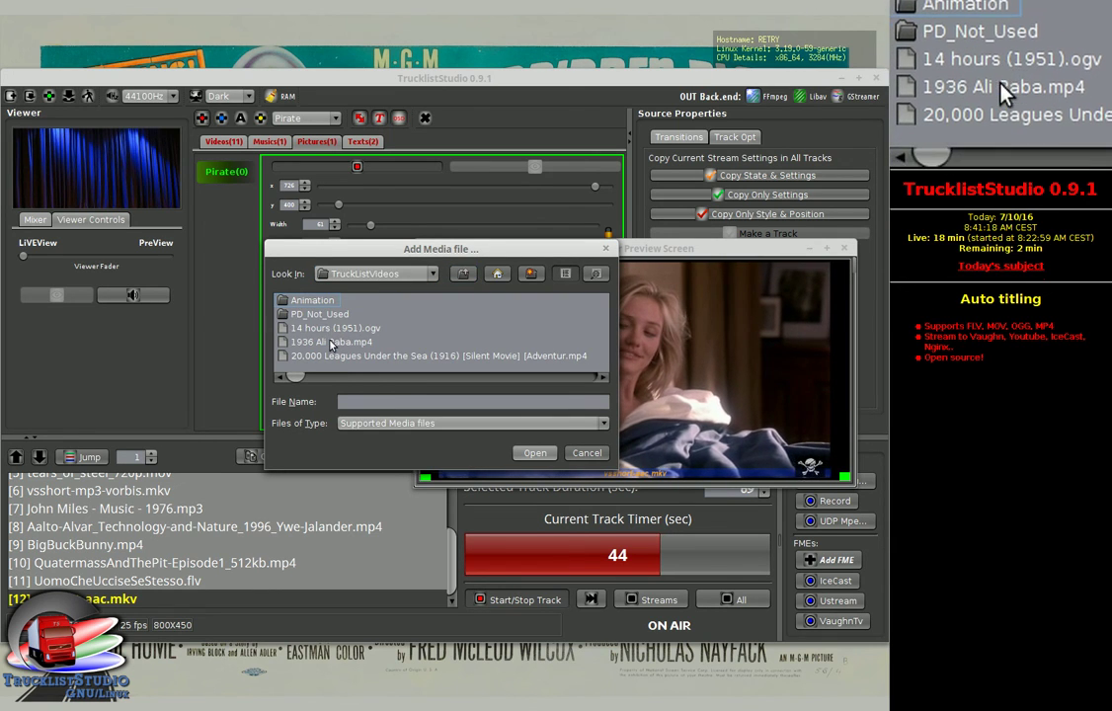
pyautogui.doubleClick(331, 343)
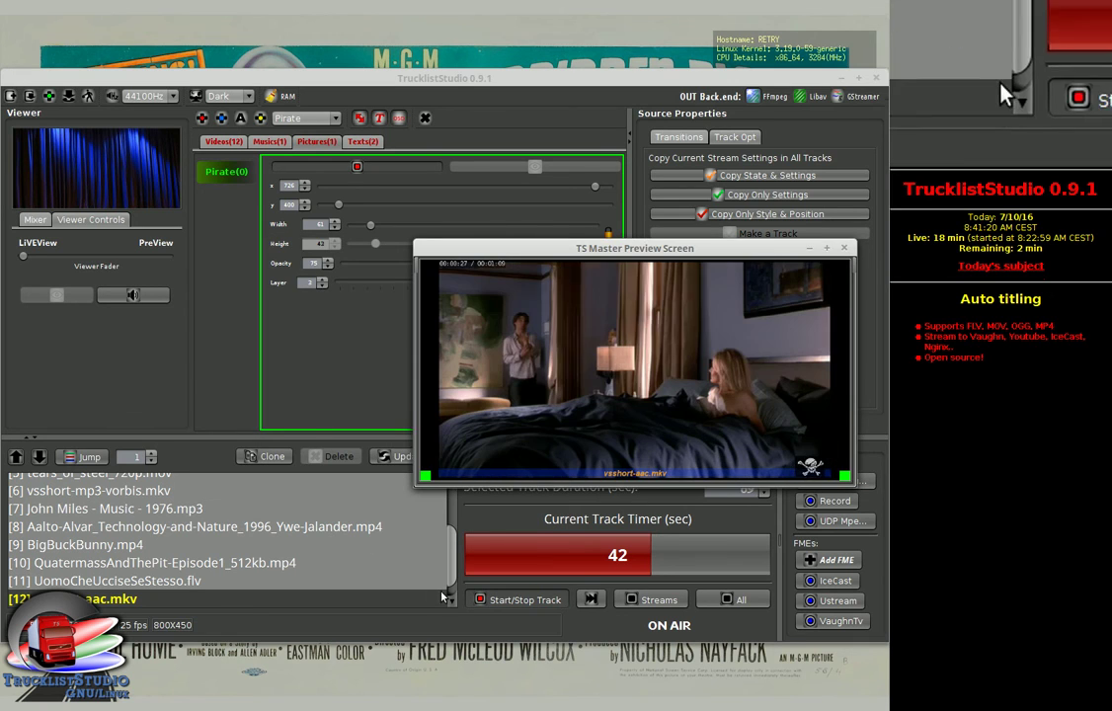
# Step: Play the new 1936 Ali Baba.mp4 track to check its title, and move the preview window clear of the track timer
pyautogui.click(455, 603)
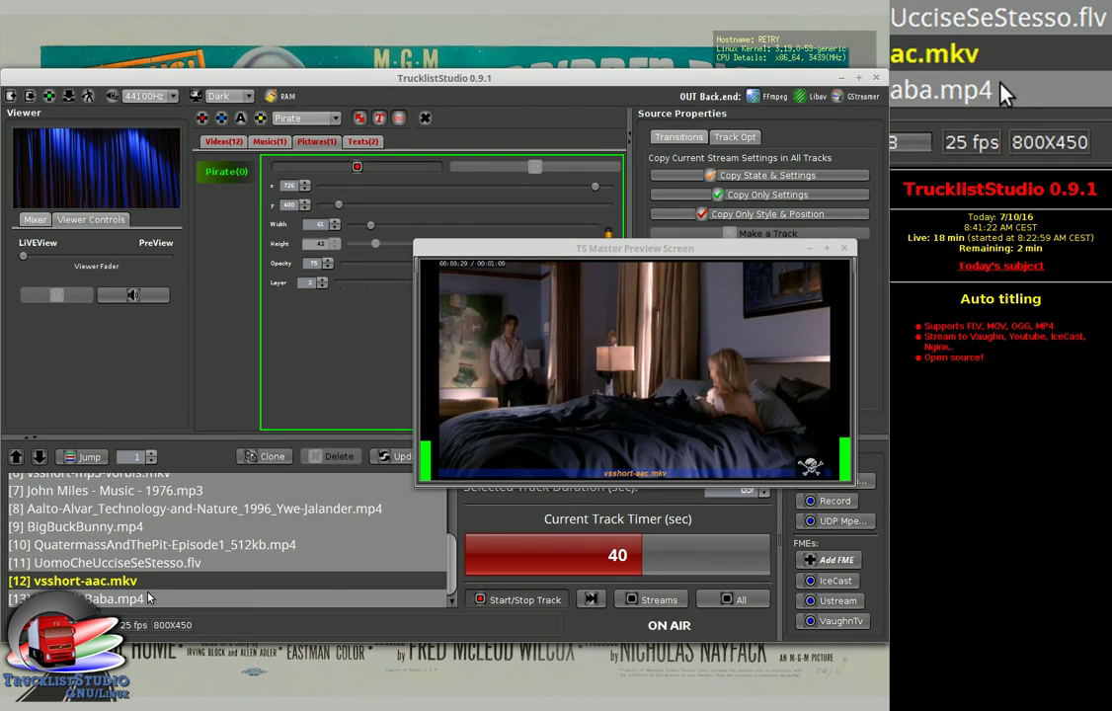
pyautogui.doubleClick(118, 605)
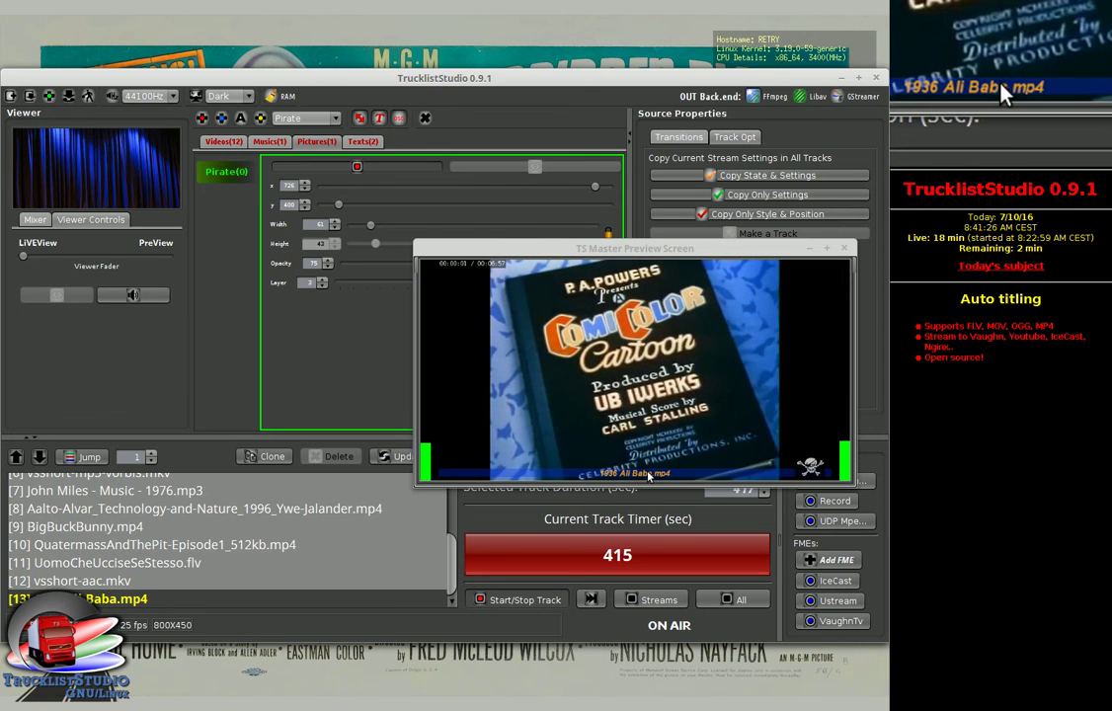
pyautogui.moveTo(690, 251); pyautogui.dragTo(337, 242)
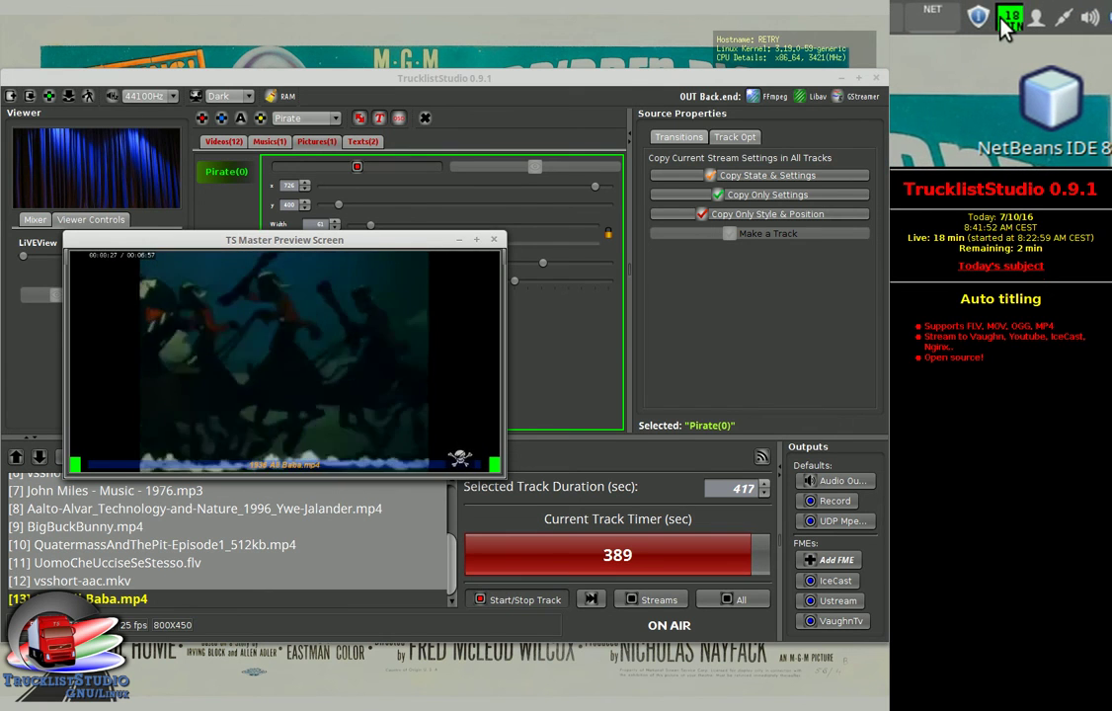
pyautogui.click(1003, 20)
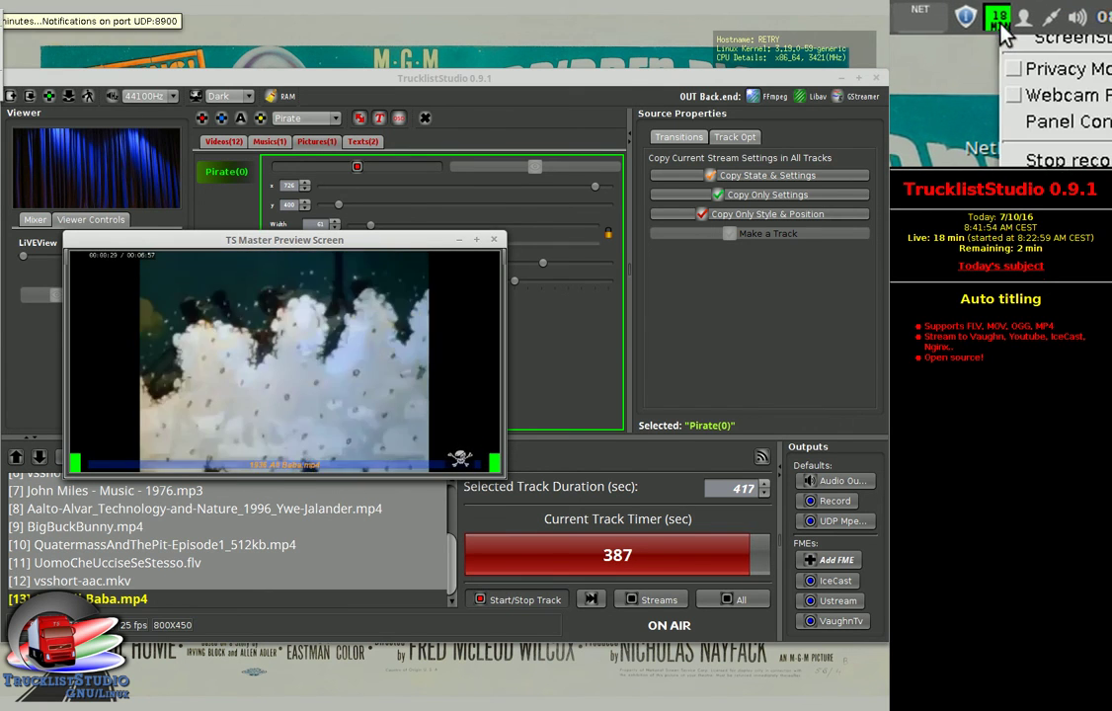